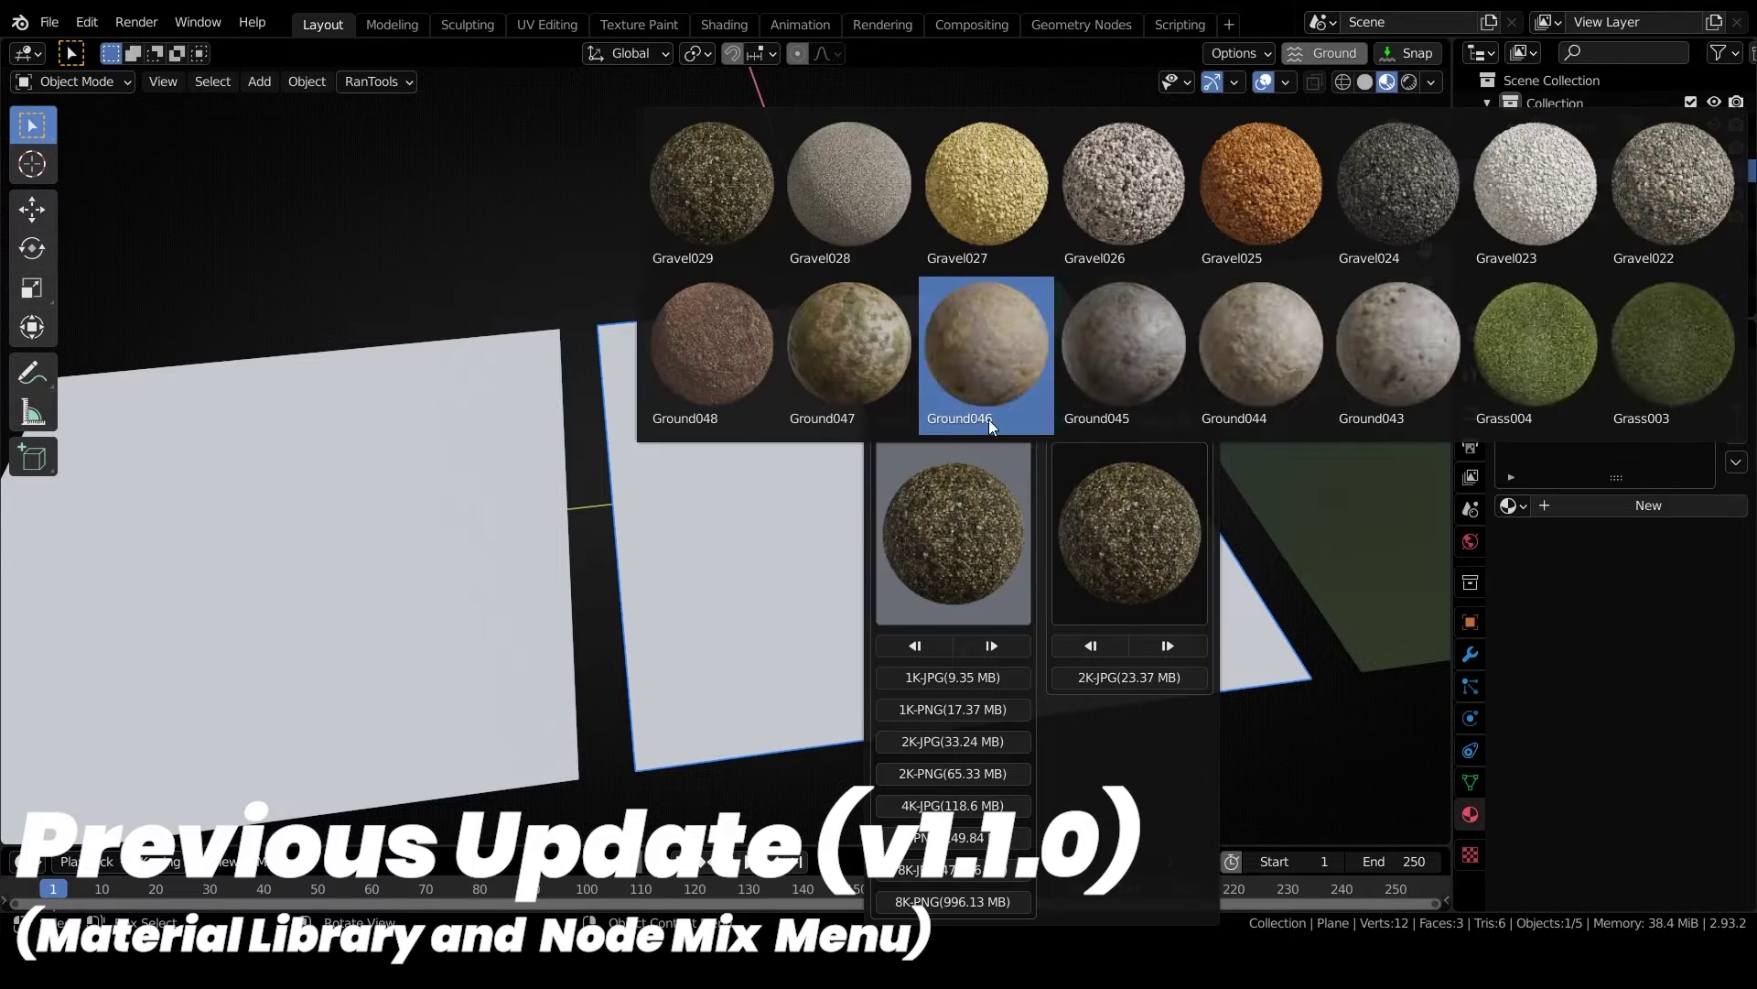
- Apply the Ground039 material from the Material Library to the selected plane, using its 2K-JPG version
{"action": "left_click", "coordinate": [991, 645]}
{"action": "left_click", "coordinate": [987, 522]}
{"action": "left_click", "coordinate": [1369, 357]}
{"action": "left_click", "coordinate": [953, 741]}
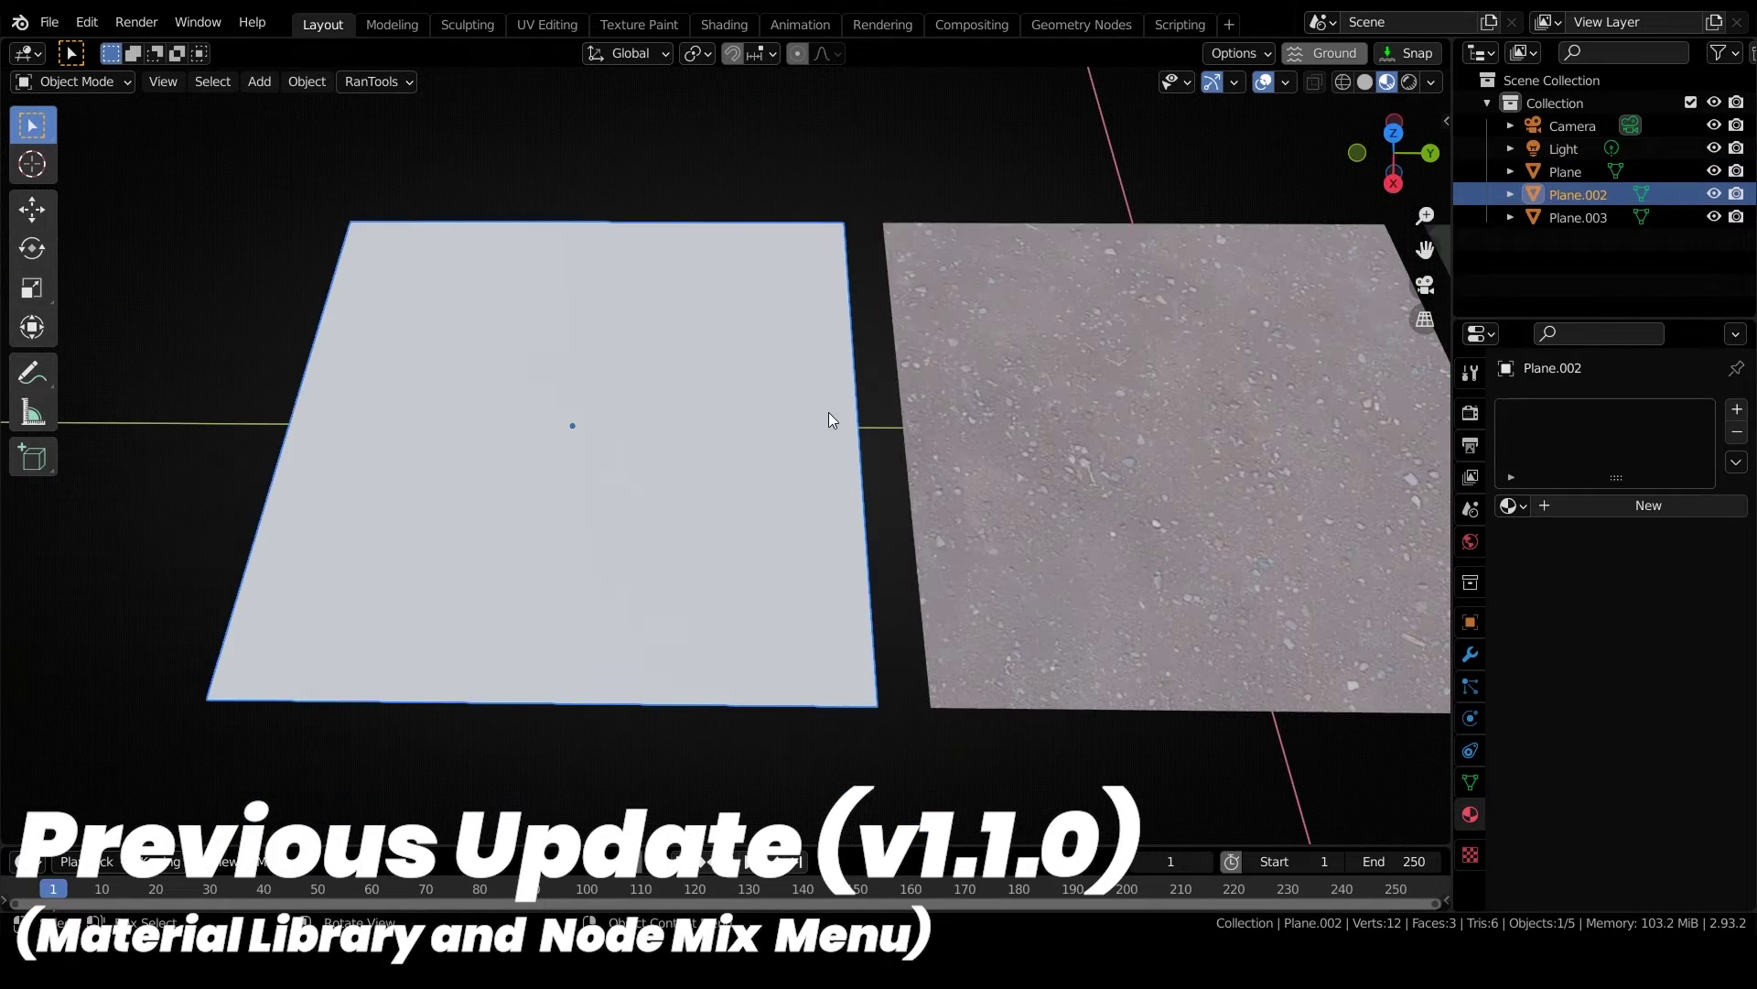
- Search the Material Library for "Metal" and apply the offline MetalPlates007 material to the blank plane
{"action": "key", "text": "ctrl+shift+m"}
{"action": "type", "text": "Metal"}
{"action": "left_click", "coordinate": [1117, 439]}
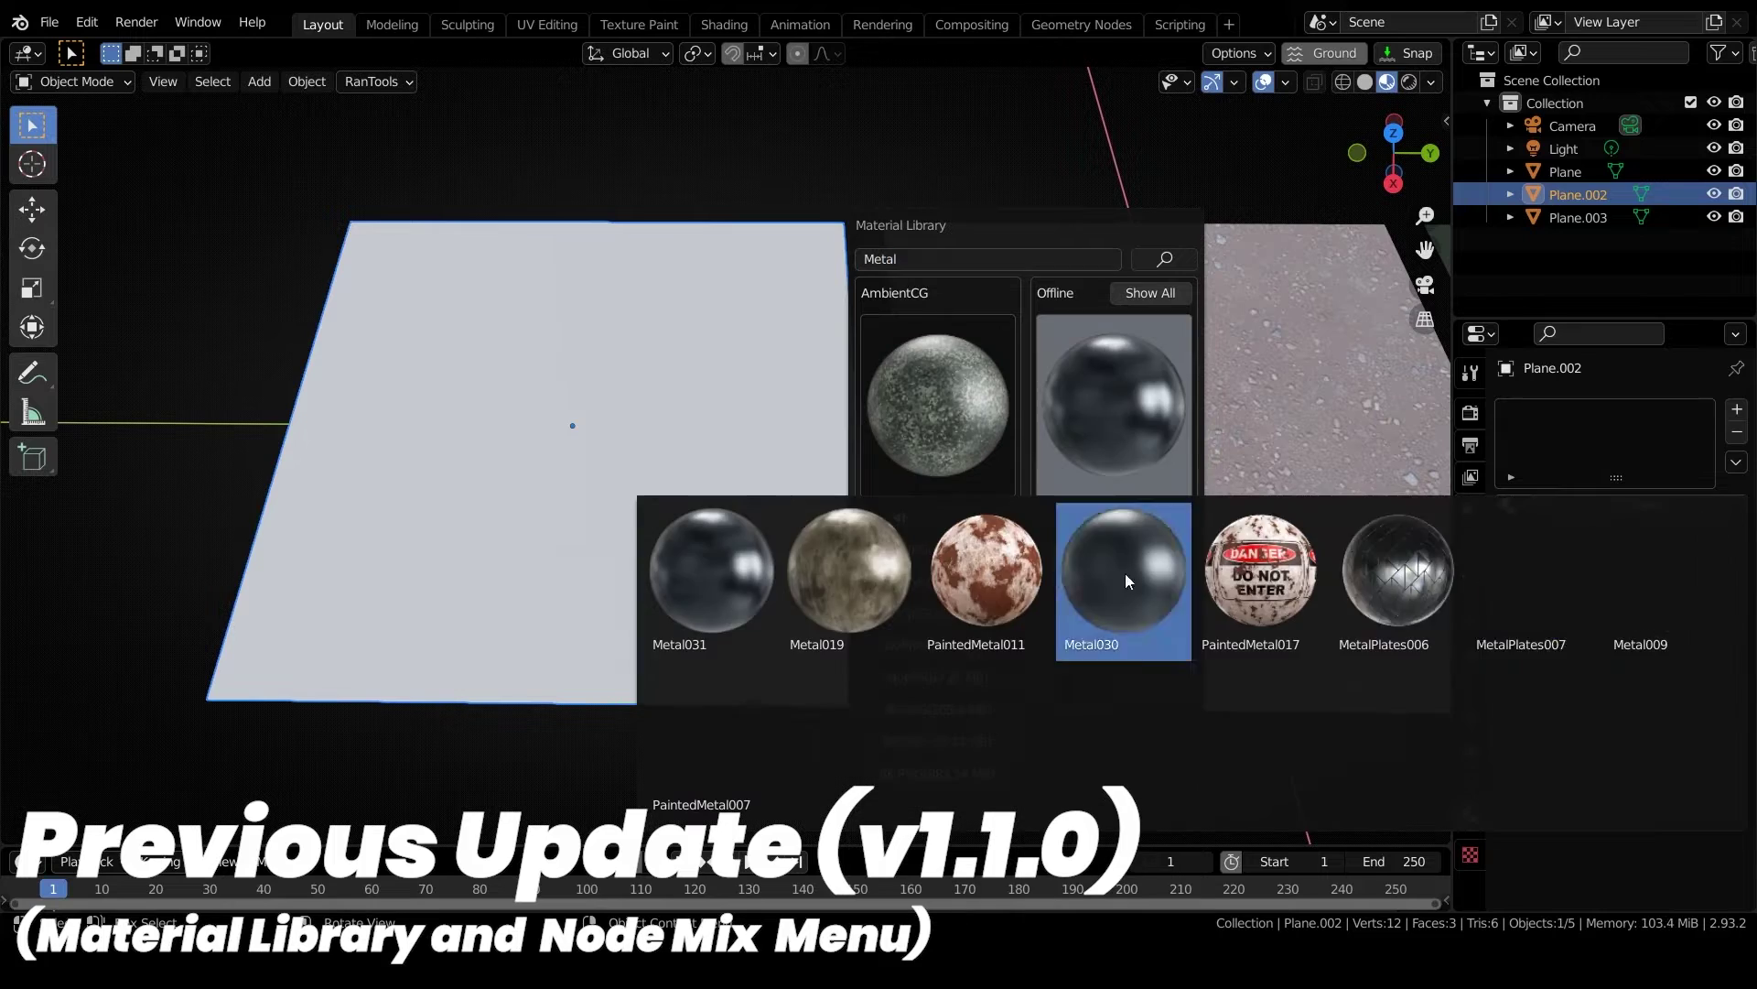
{"action": "left_click", "coordinate": [1124, 572]}
{"action": "left_click", "coordinate": [1146, 546]}
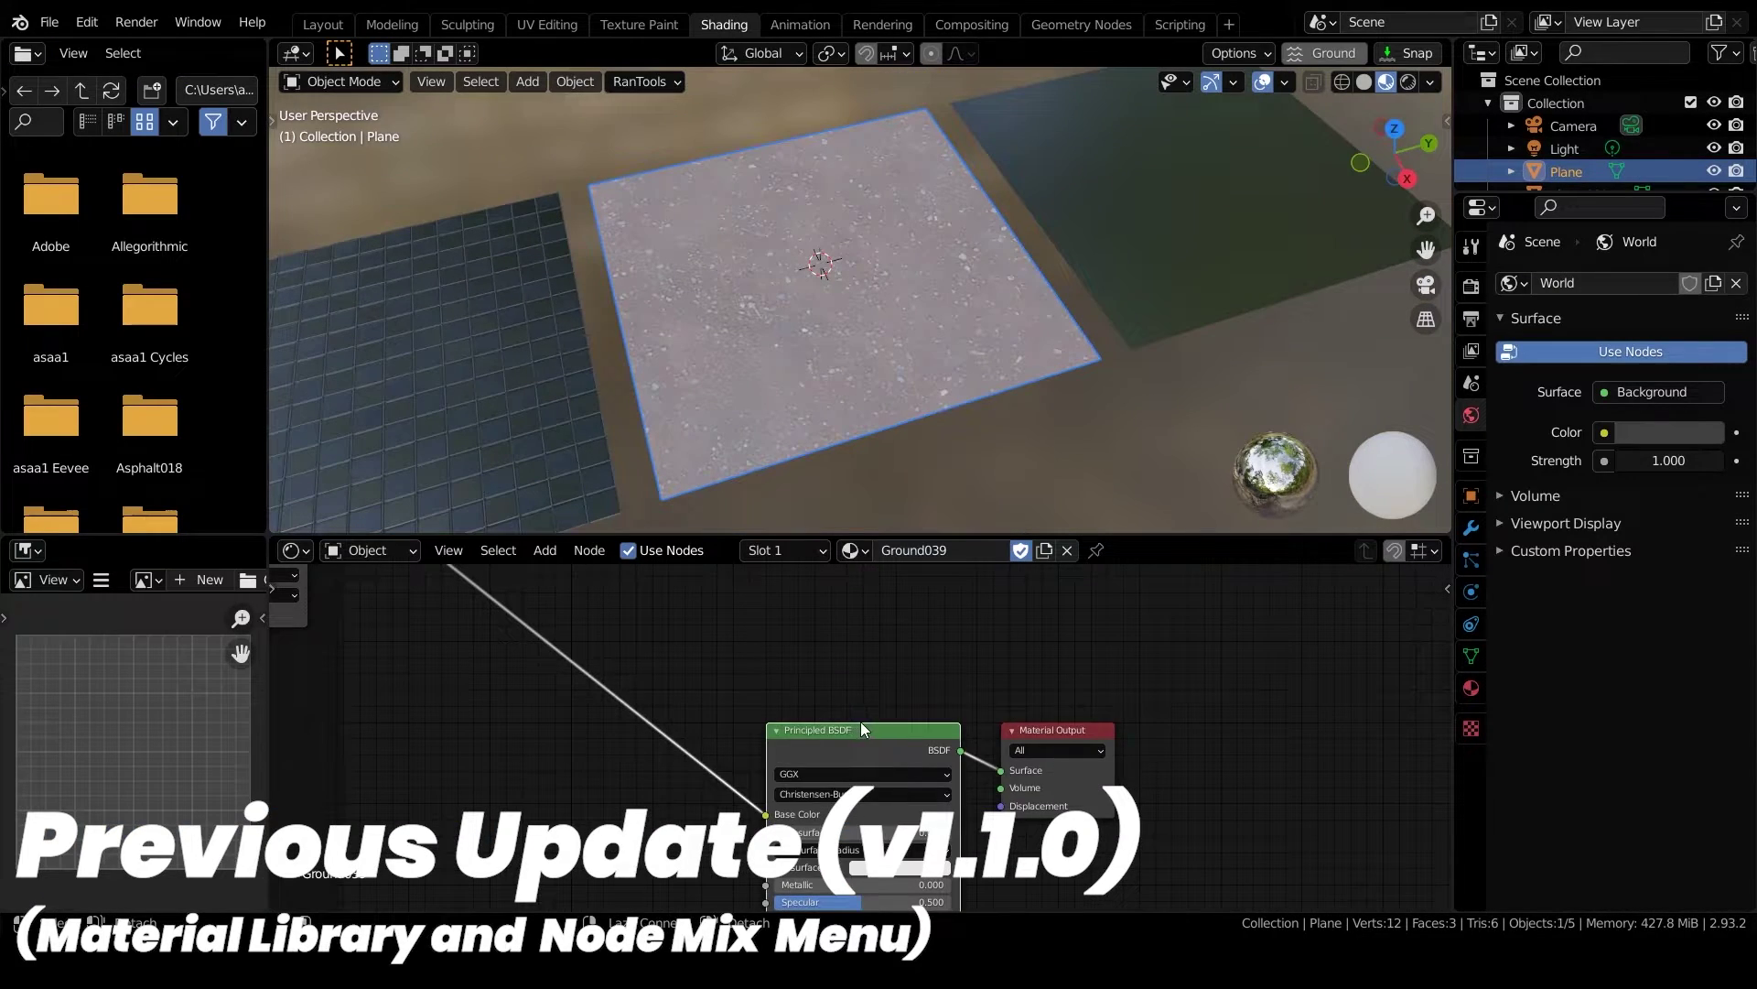
- Mix the Grass001 material into the Principled BSDF of the Ground039 material with the Node Mix Menu
{"action": "key", "text": "ctrl+shift+m"}
{"action": "mouse_move", "coordinate": [861, 722]}
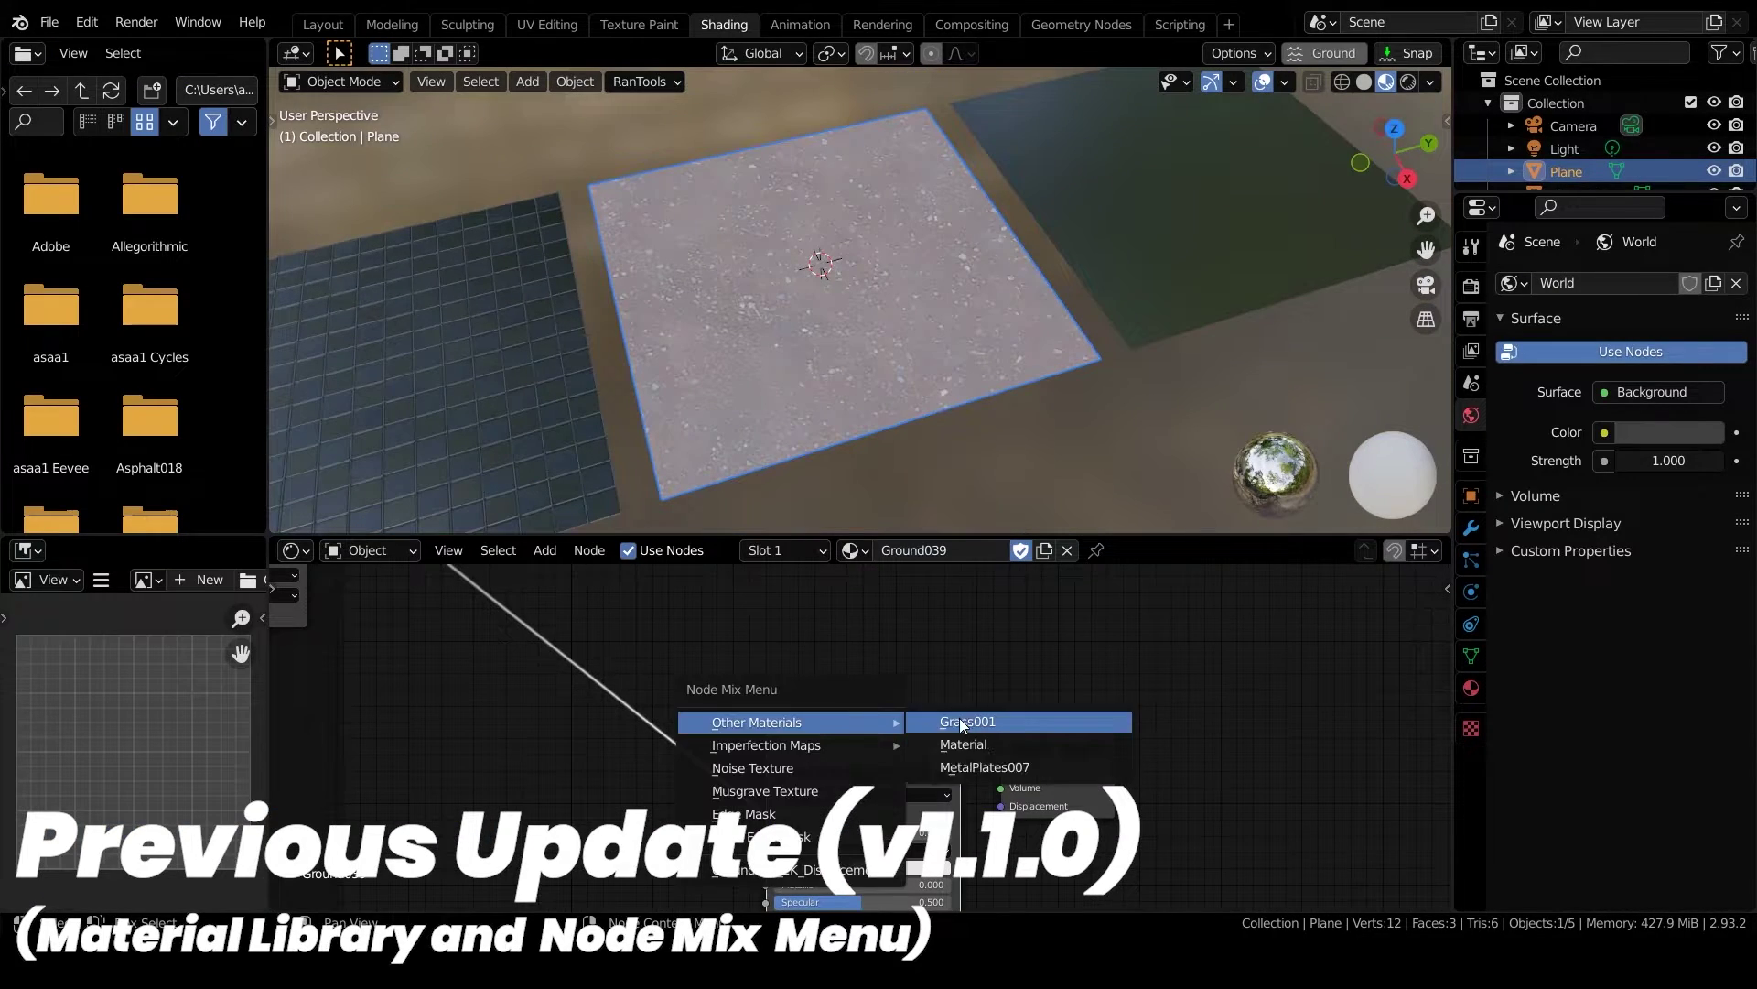
{"action": "left_click", "coordinate": [960, 717]}
{"action": "left_click", "coordinate": [928, 752]}
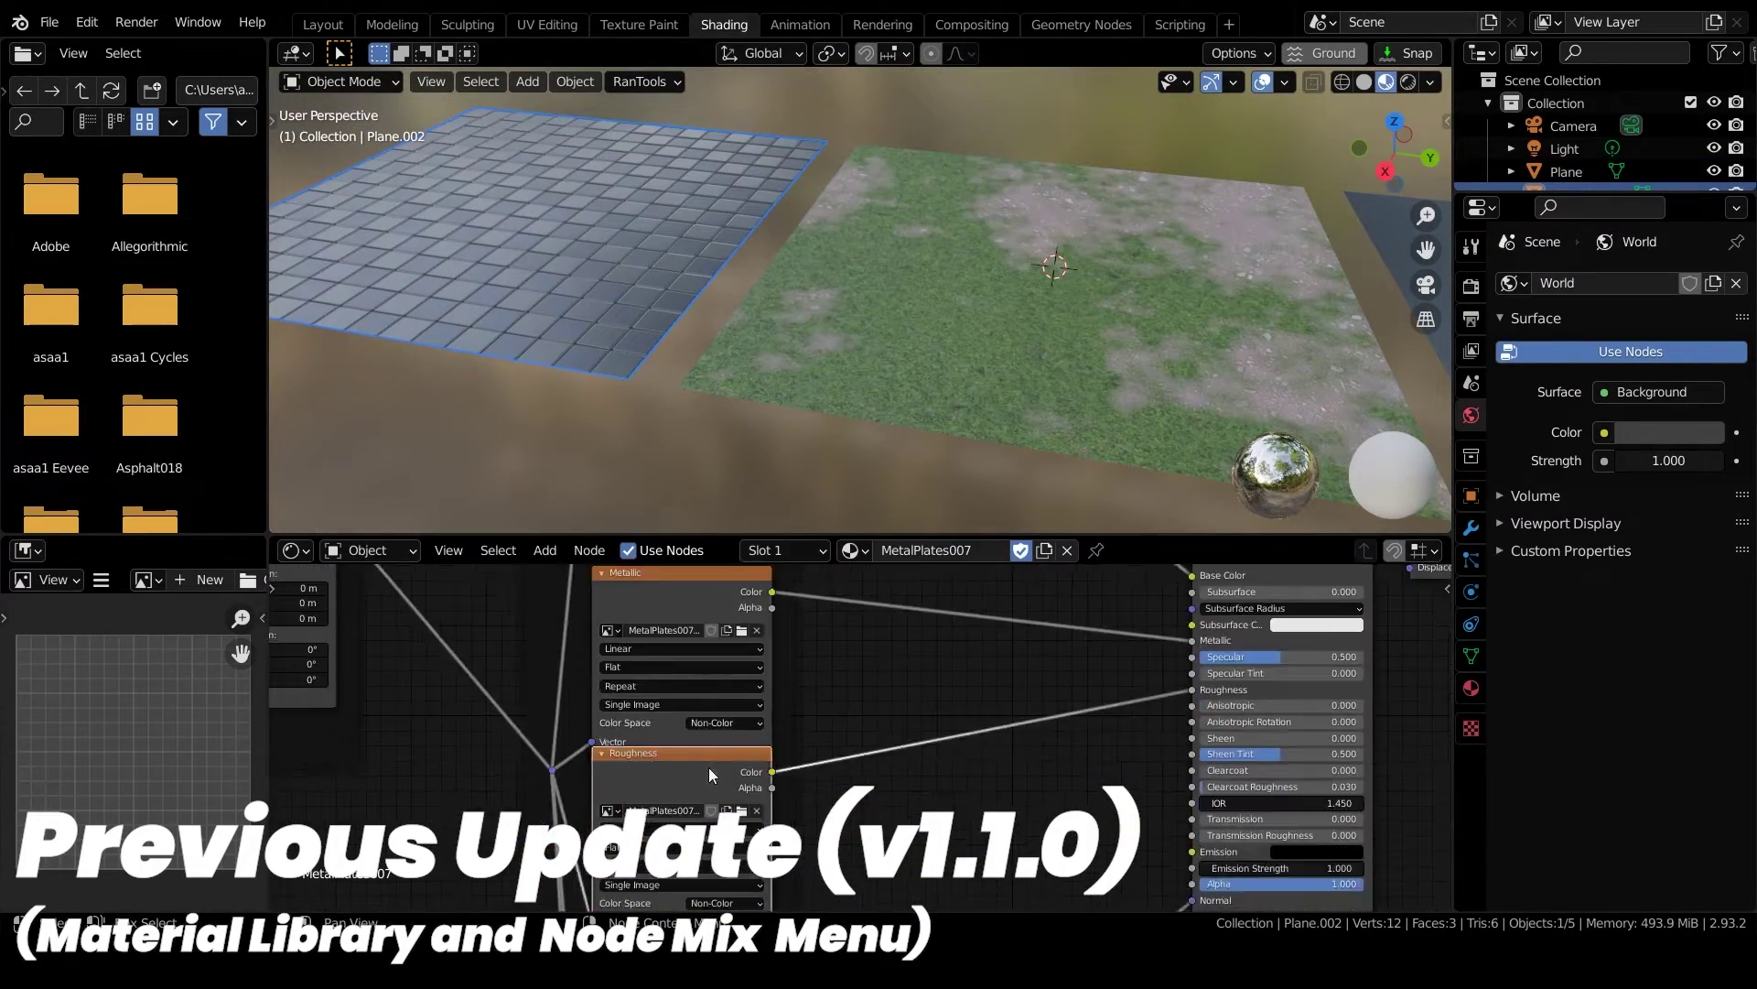
- Mix the SurfaceImperfections008_2K_var1 imperfection map into the Roughness texture of the MetalPlates007 material
{"action": "key", "text": "ctrl+shift+m"}
{"action": "mouse_move", "coordinate": [703, 788]}
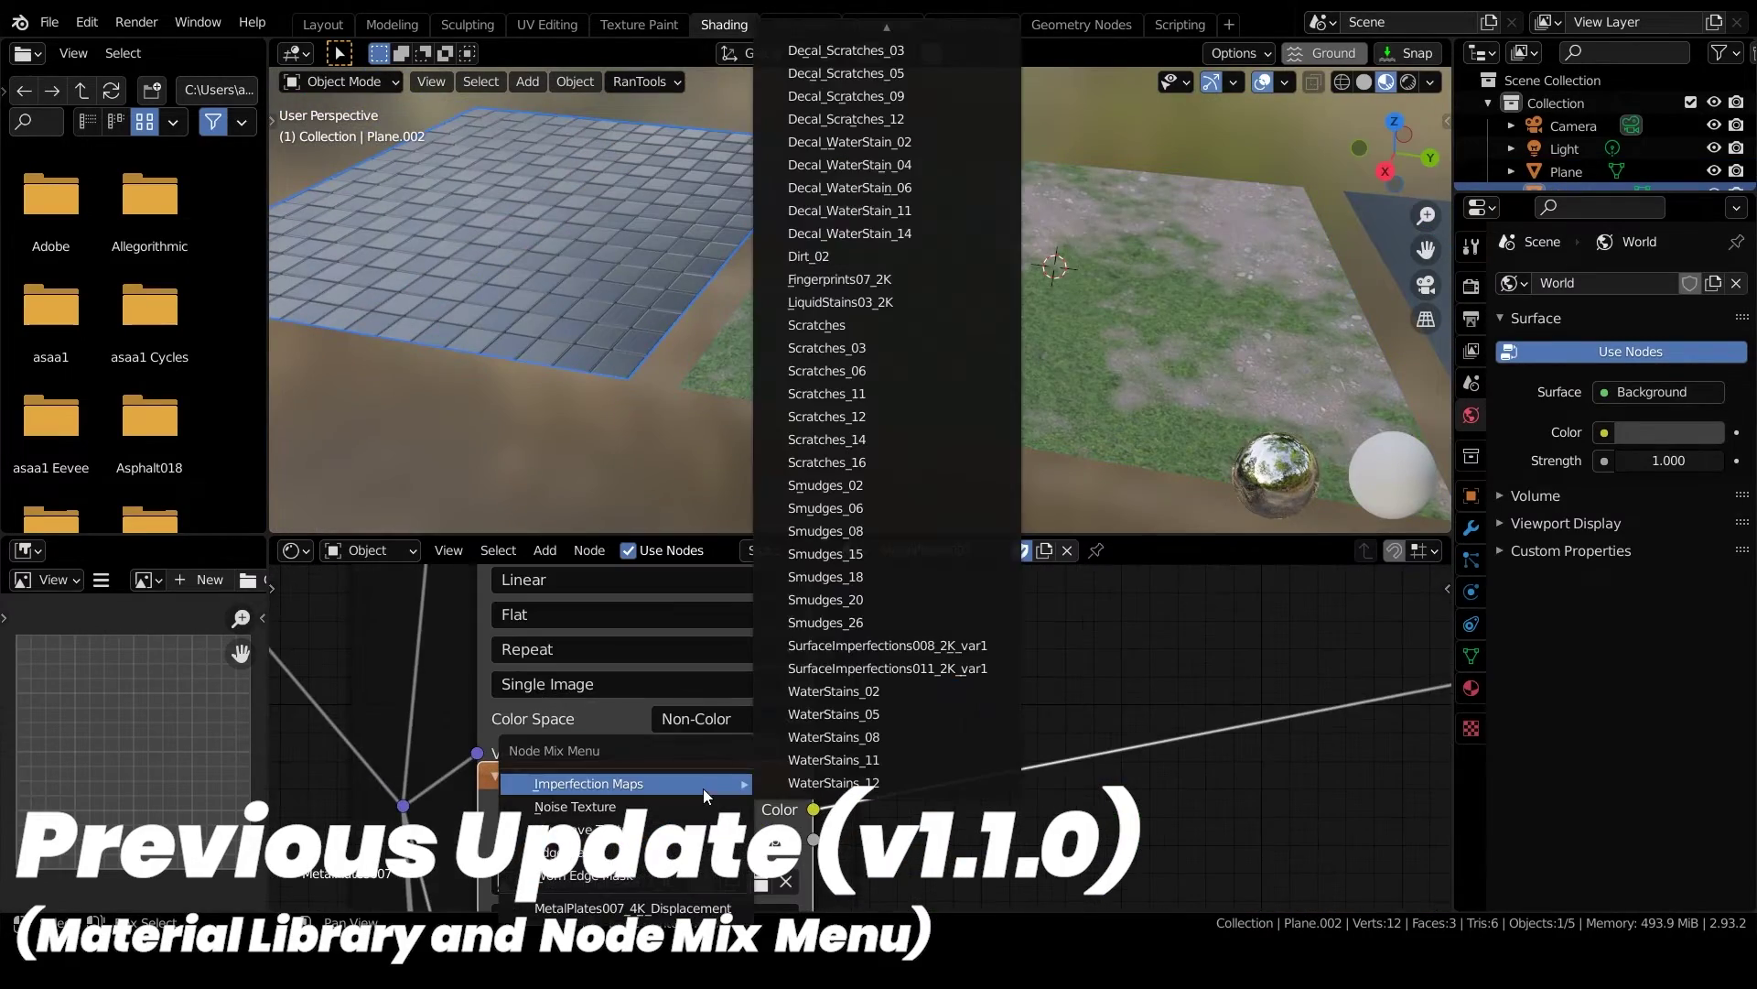
{"action": "left_click", "coordinate": [846, 644]}
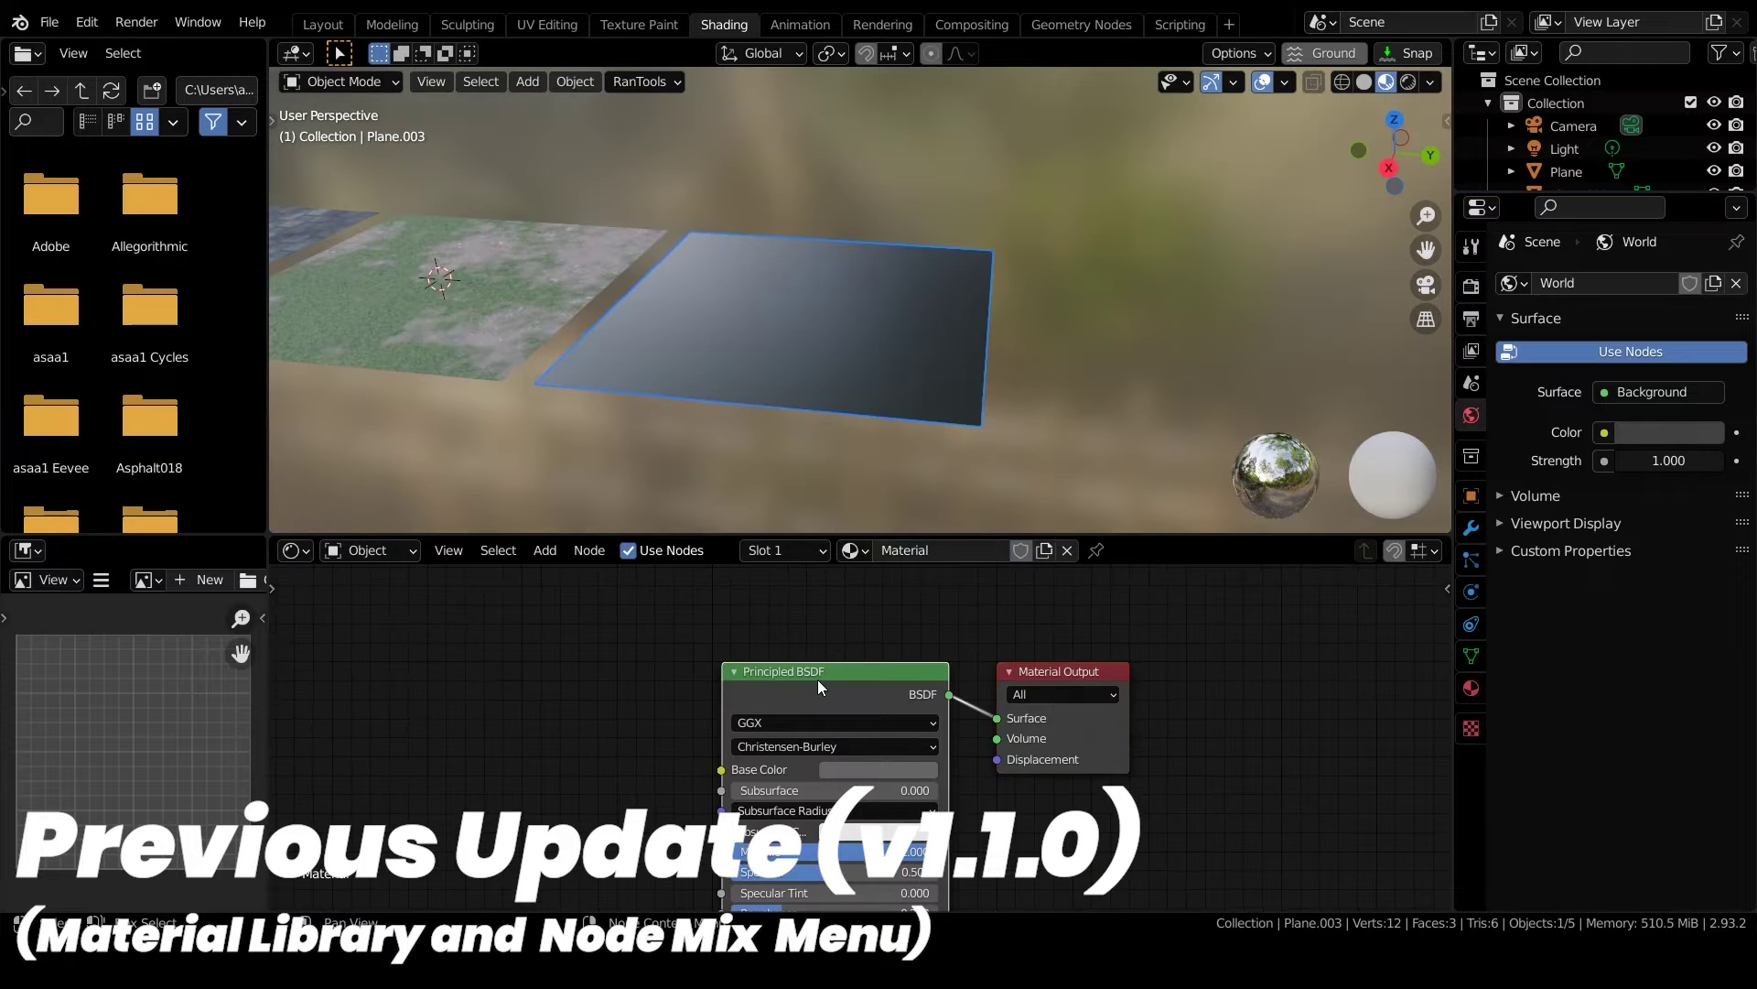
- Mix a Node Mix Menu entry into the Principled BSDF of the dark third plane's material
{"action": "key", "text": "ctrl+shift+m"}
{"action": "mouse_move", "coordinate": [772, 673]}
{"action": "left_click", "coordinate": [946, 218]}
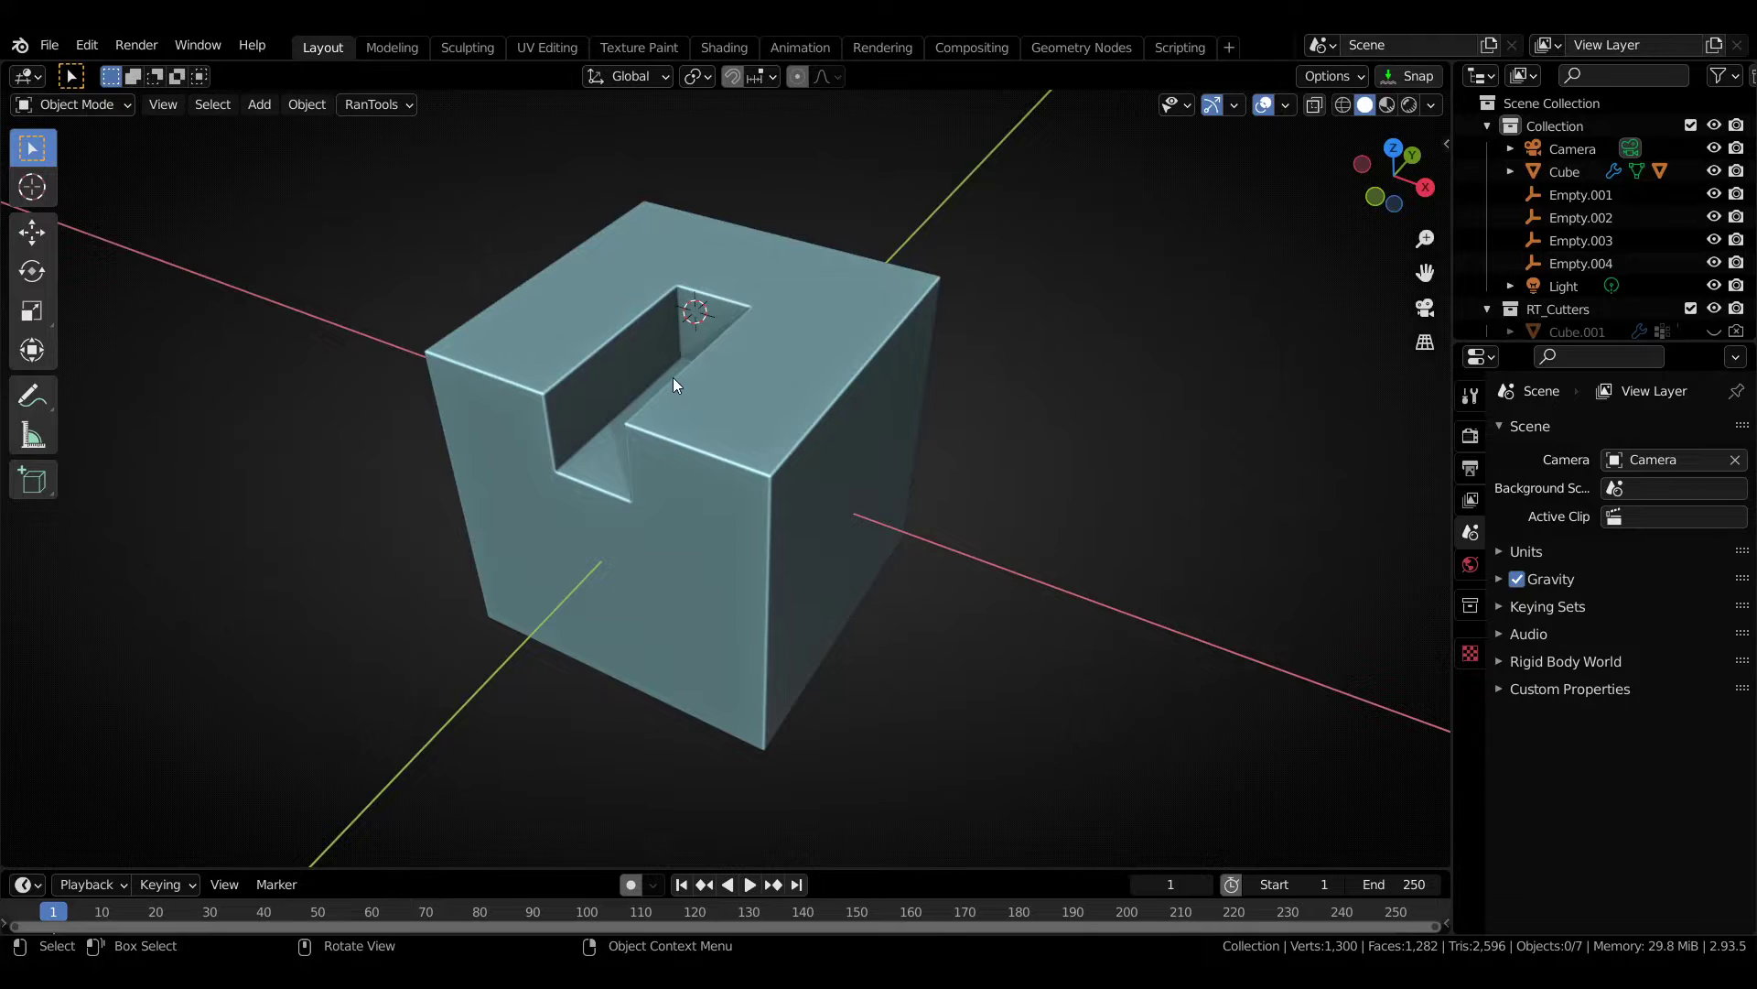
- Cut a box-shaped recess across the slot in the cube's top face, with the drawing grid aligned to the slot's edges
{"action": "middle_click_drag", "start_coordinate": [674, 378], "coordinate": [756, 378]}
{"action": "key", "text": "shift+w"}
{"action": "left_click", "coordinate": [961, 347]}
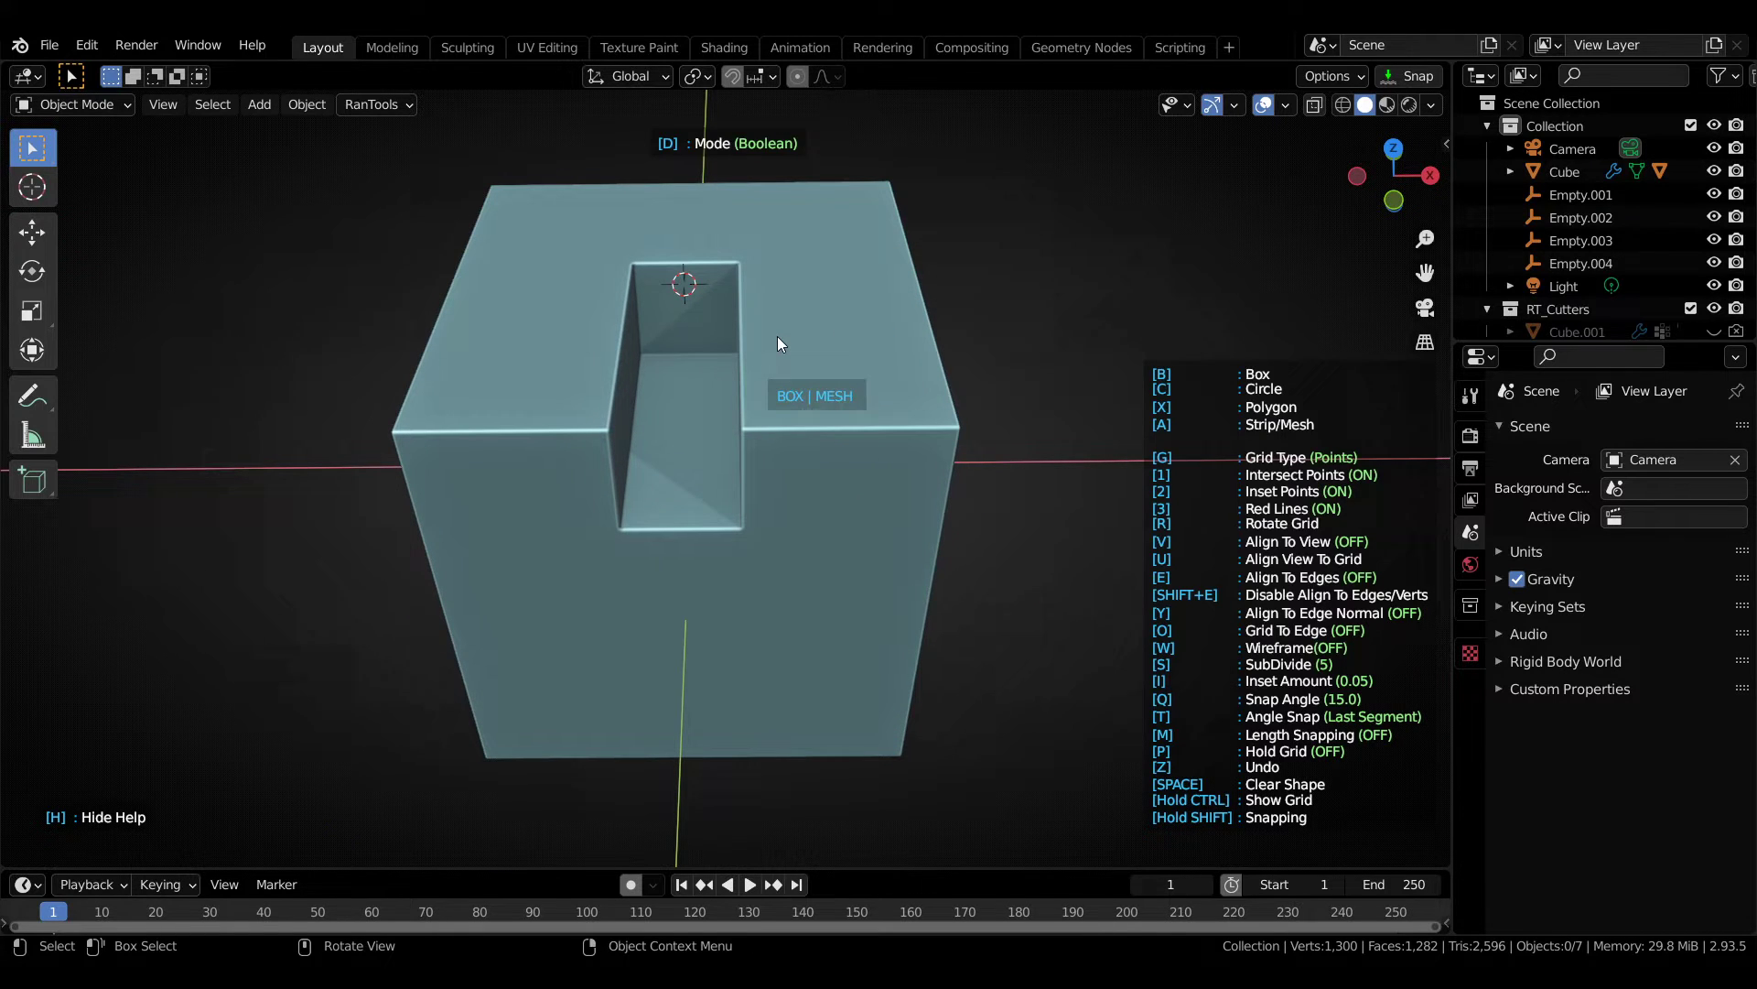
{"action": "key", "text": "e"}
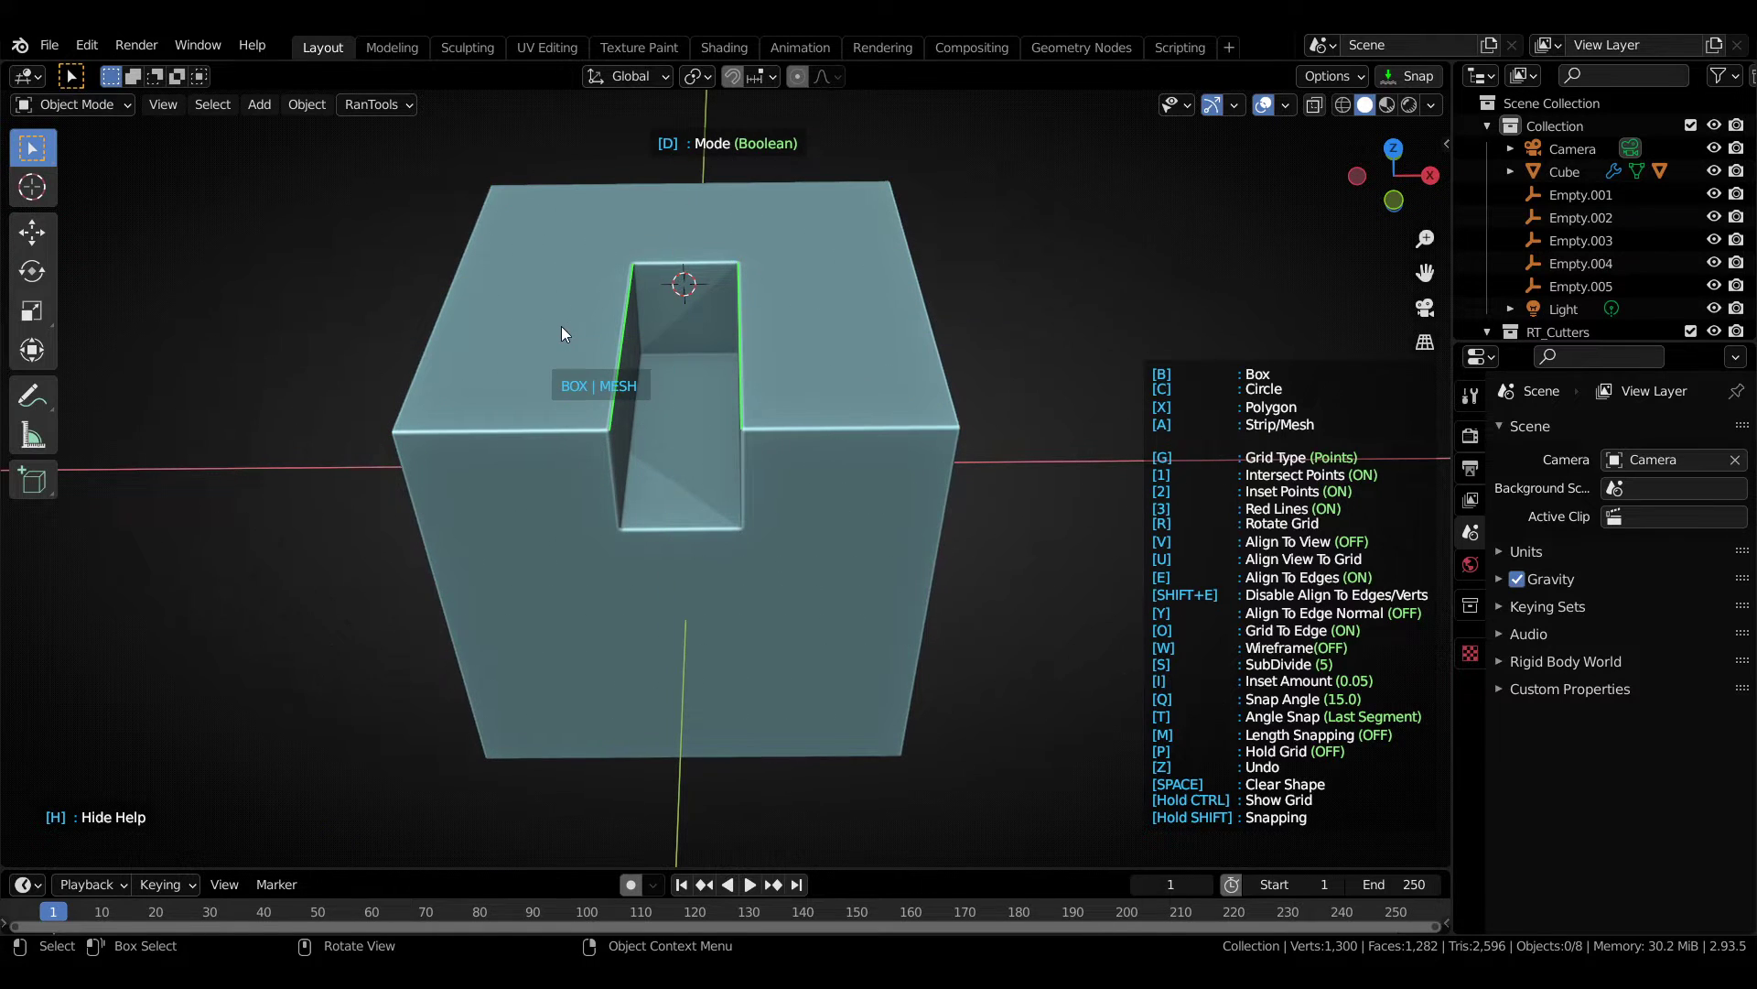
{"action": "left_click", "coordinate": [685, 335], "text": "ctrl"}
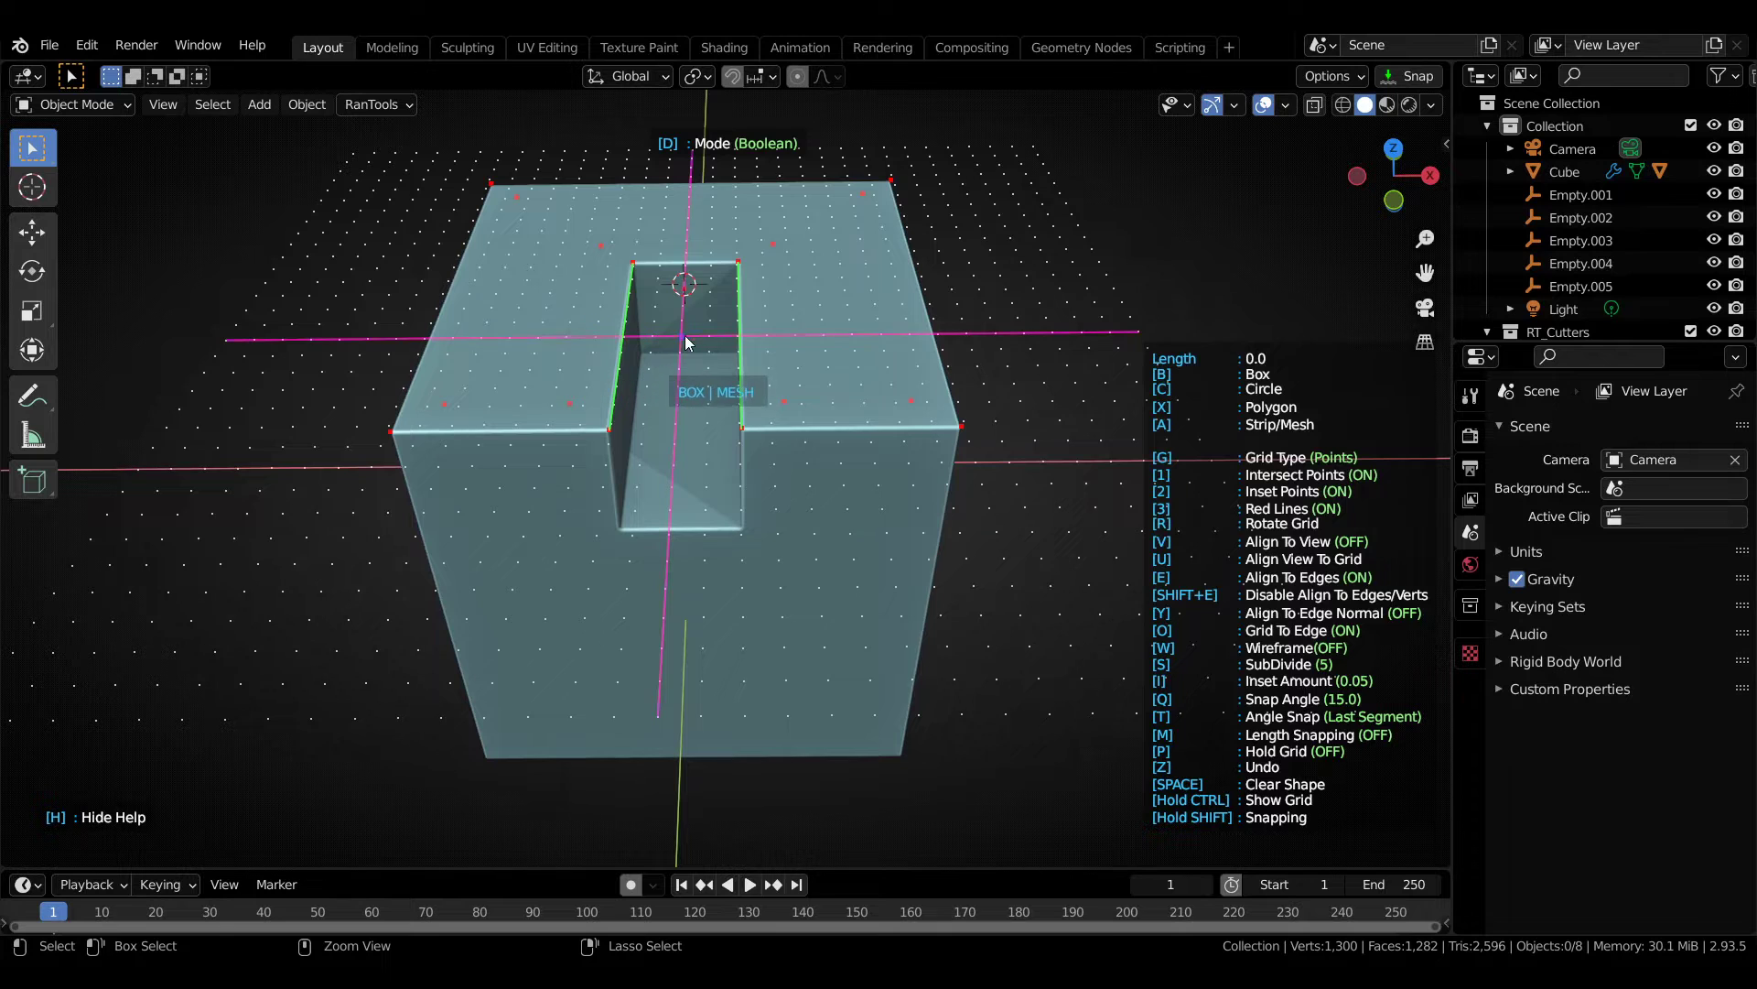
{"action": "left_click", "coordinate": [820, 366]}
{"action": "left_click", "coordinate": [860, 366]}
- Cut off the cube's front corner with a box drawn around it in Difference mode, about 0.265 thick
{"action": "middle_click_drag", "start_coordinate": [868, 368], "coordinate": [712, 403]}
{"action": "scroll", "coordinate": [806, 392], "scroll_direction": "up", "scroll_amount": 2}
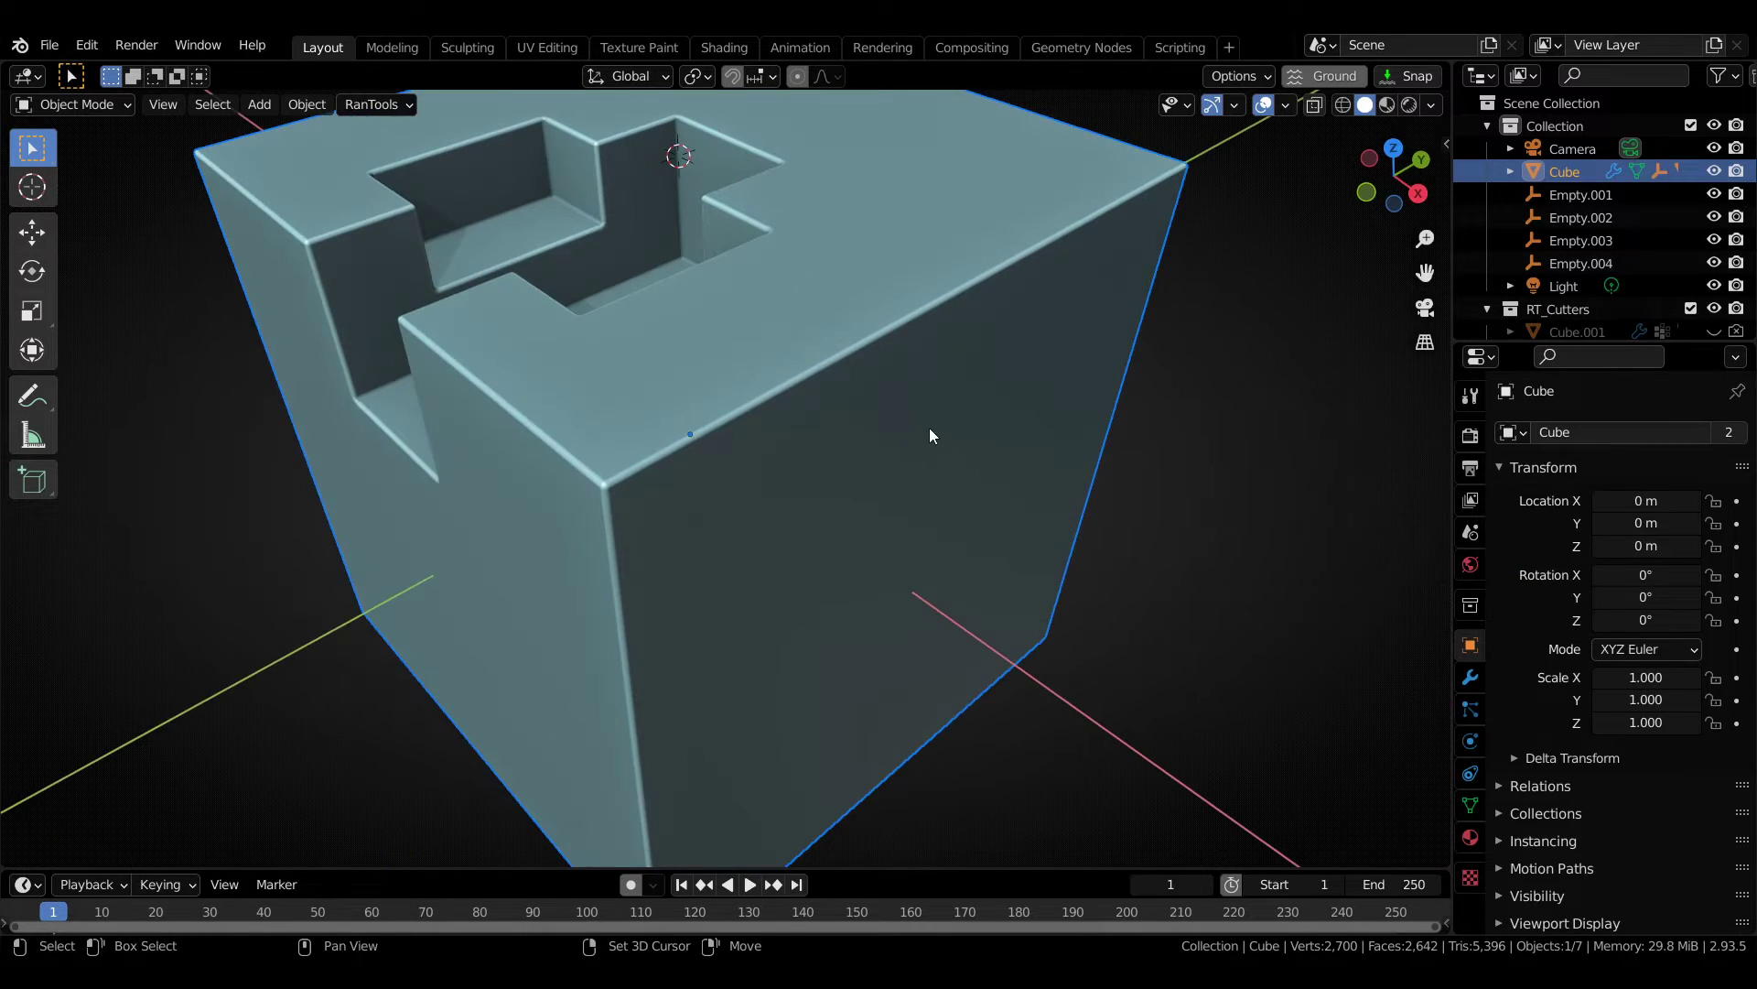
{"action": "key", "text": "shift+q"}
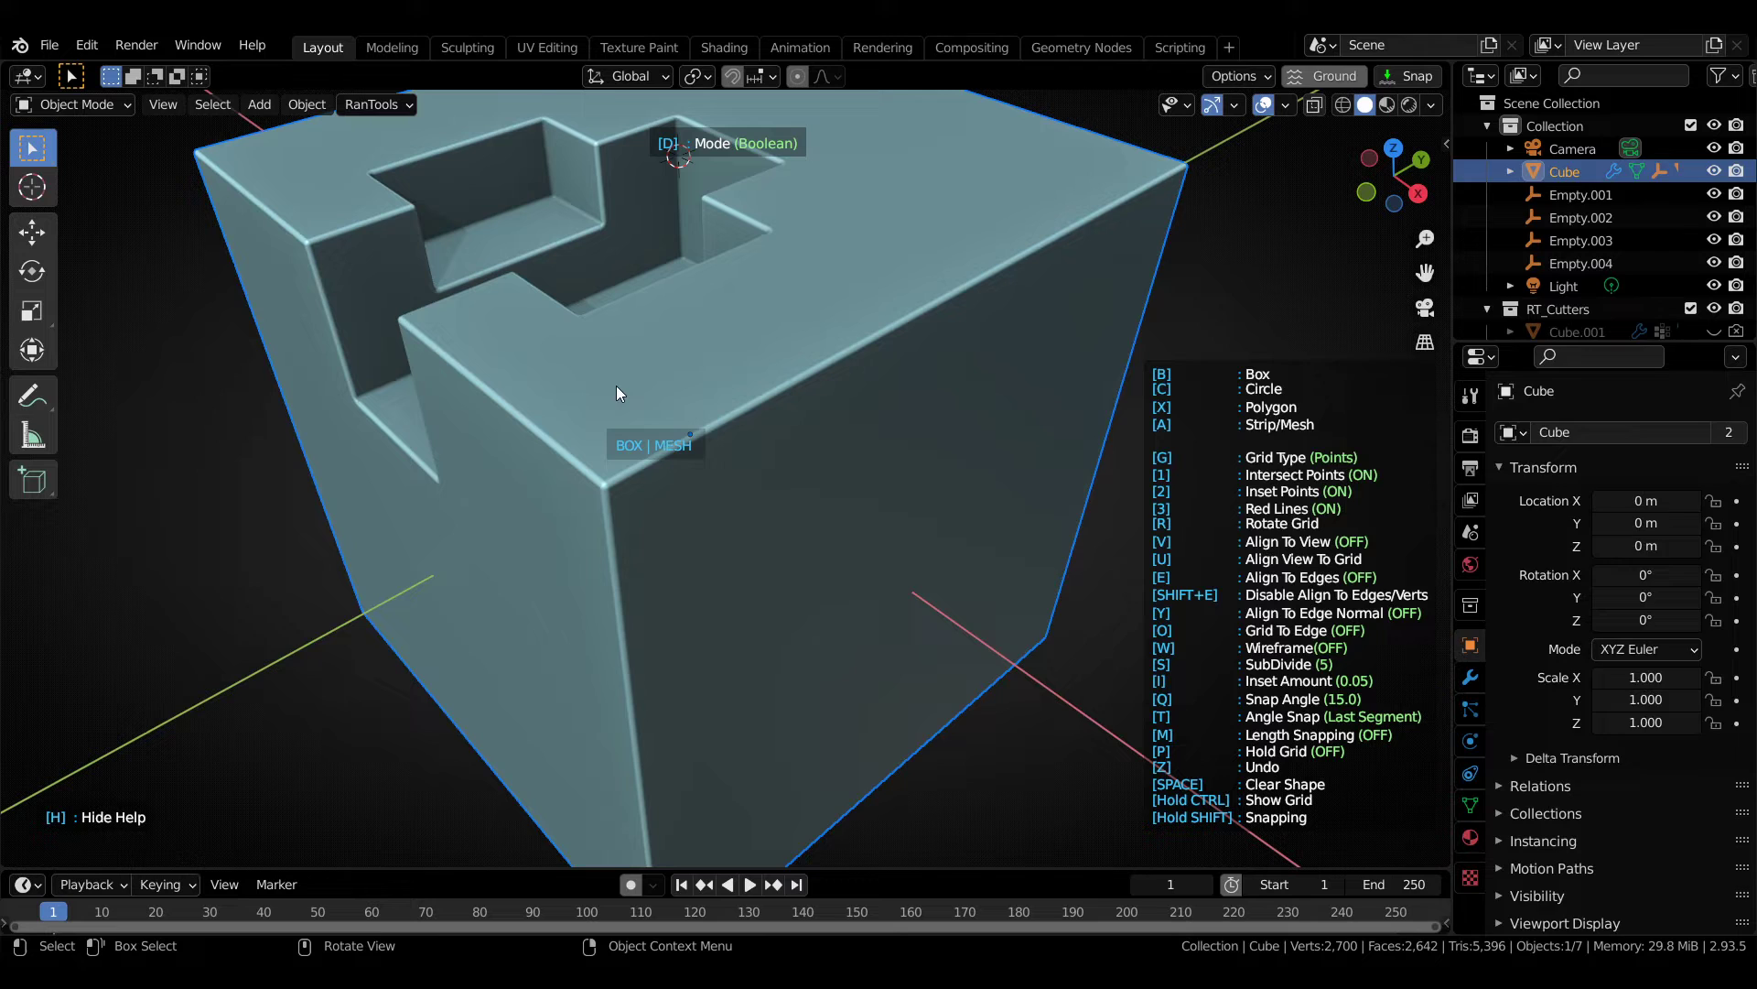
{"action": "key", "text": "ctrl"}
{"action": "left_click_drag", "start_coordinate": [615, 482], "coordinate": [888, 760]}
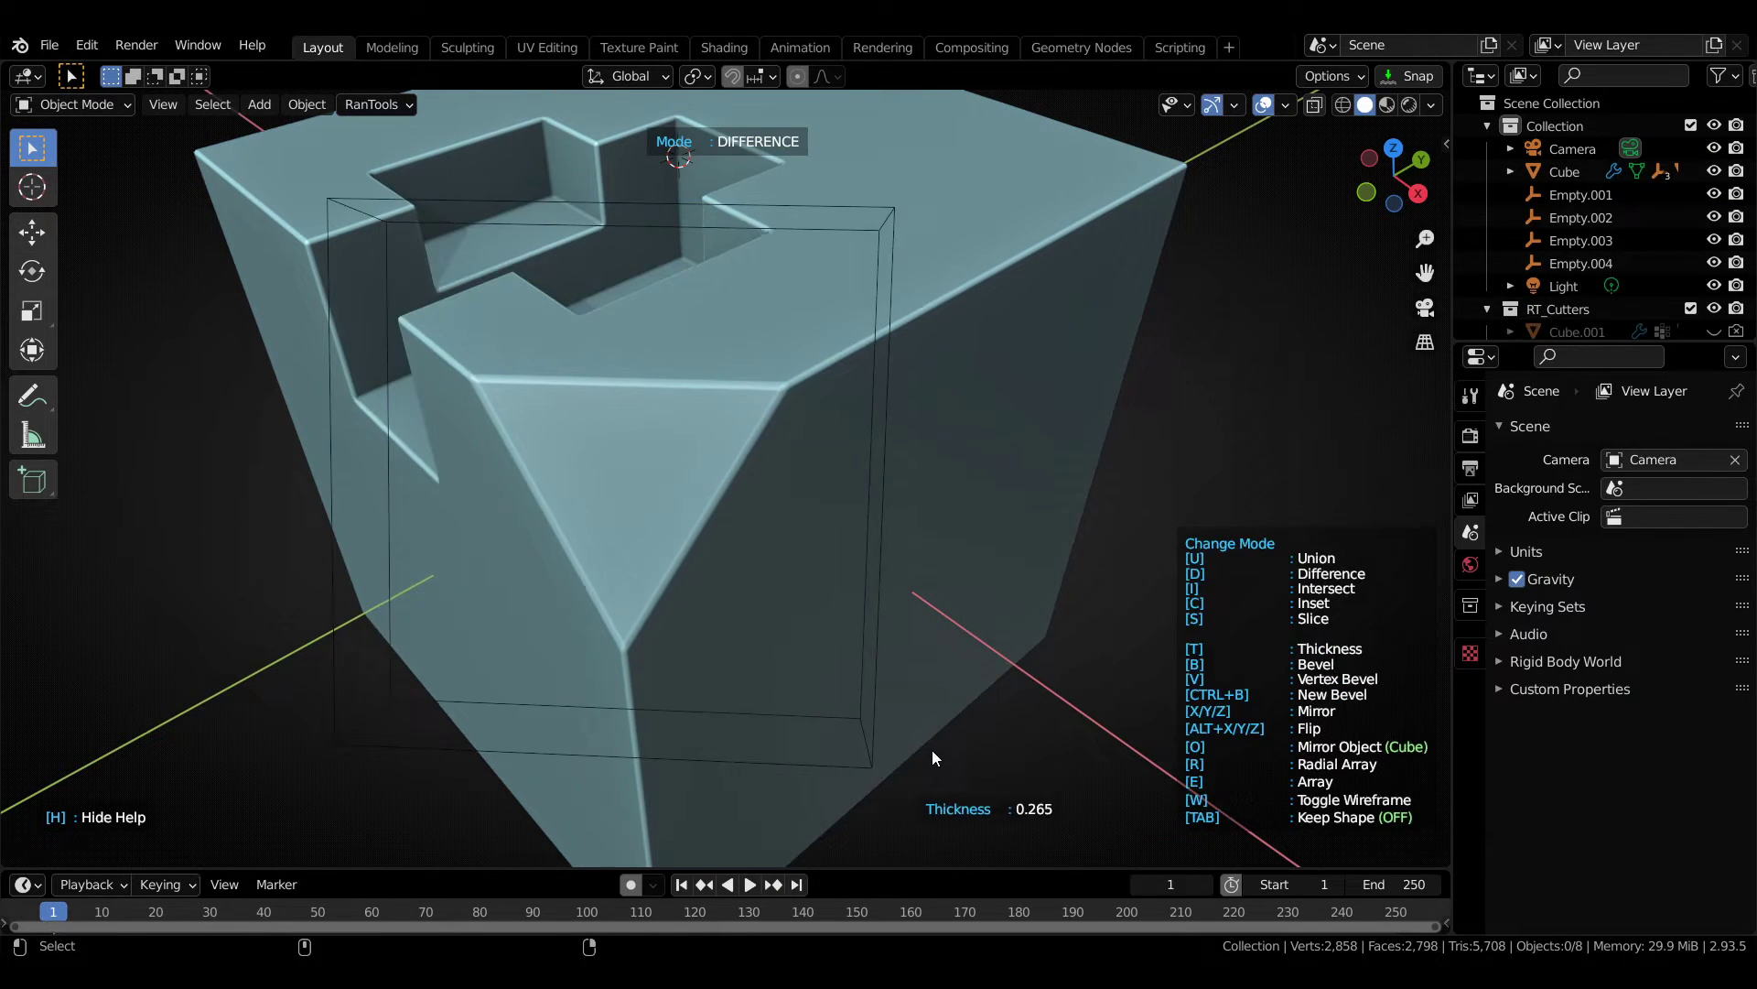
{"action": "left_click", "coordinate": [932, 750]}
- Cut a small round hole about 0.165 deep into the triangular corner face and mirror it on X about that face
{"action": "scroll", "coordinate": [871, 493], "scroll_direction": "up", "scroll_amount": 2}
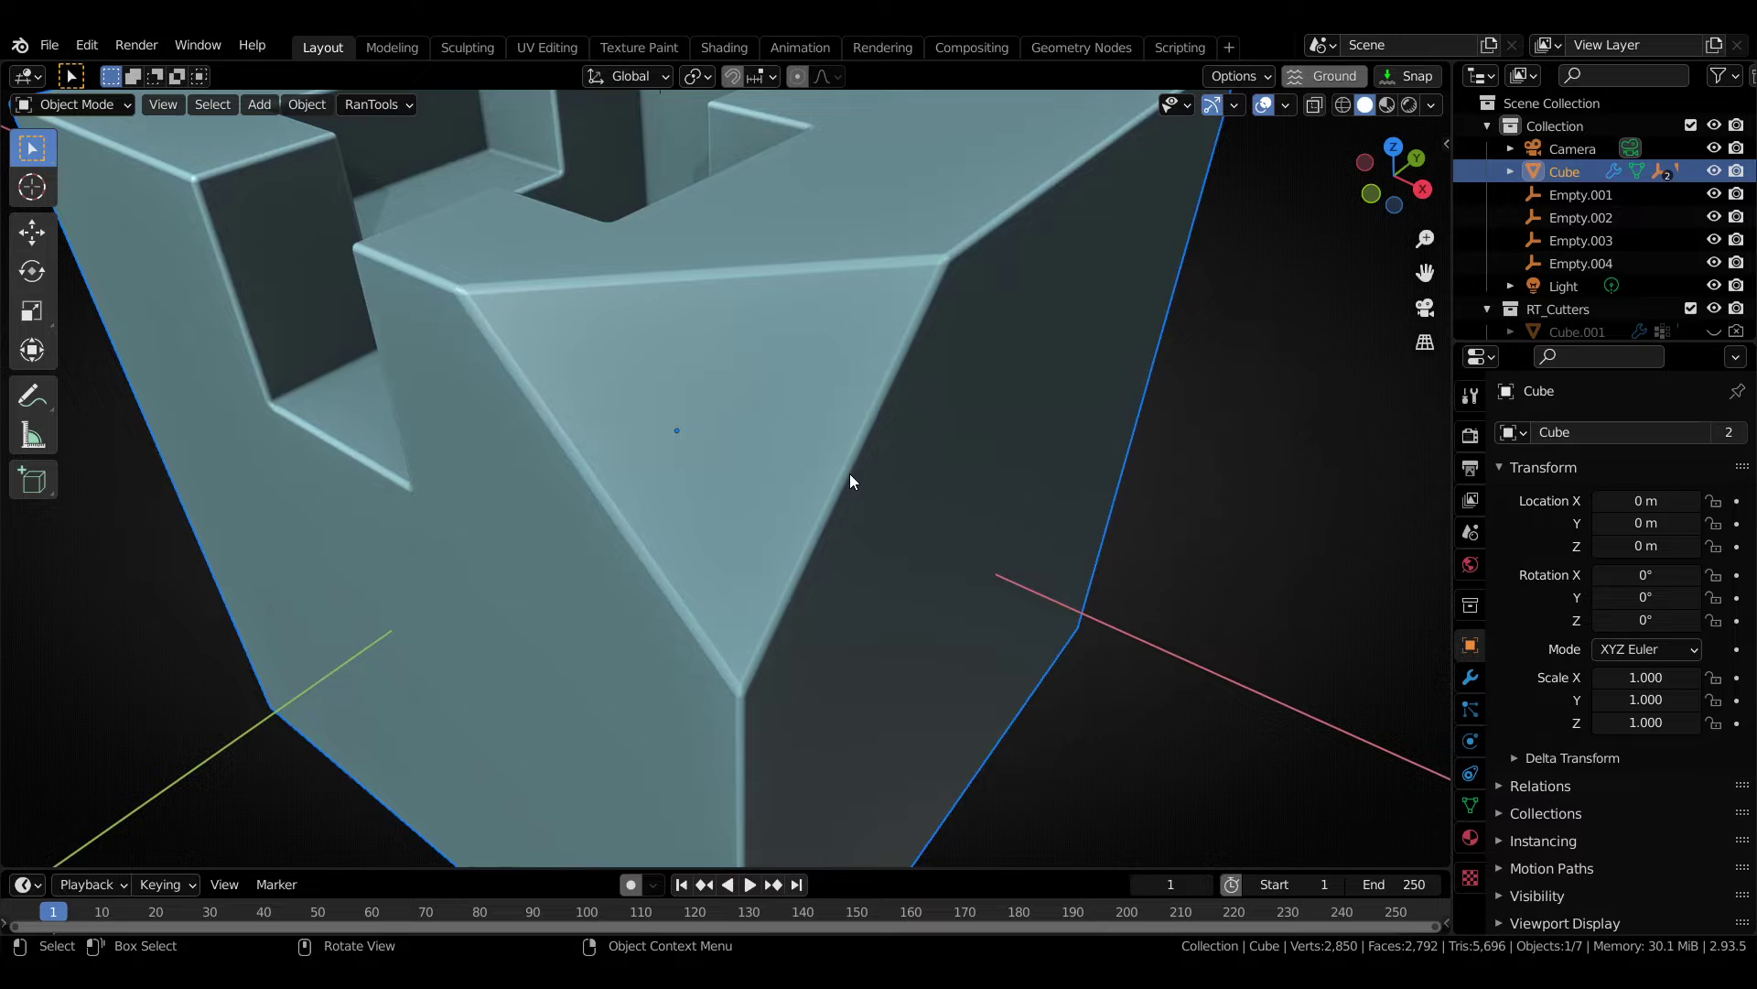
{"action": "middle_click_drag", "start_coordinate": [822, 383], "coordinate": [812, 387]}
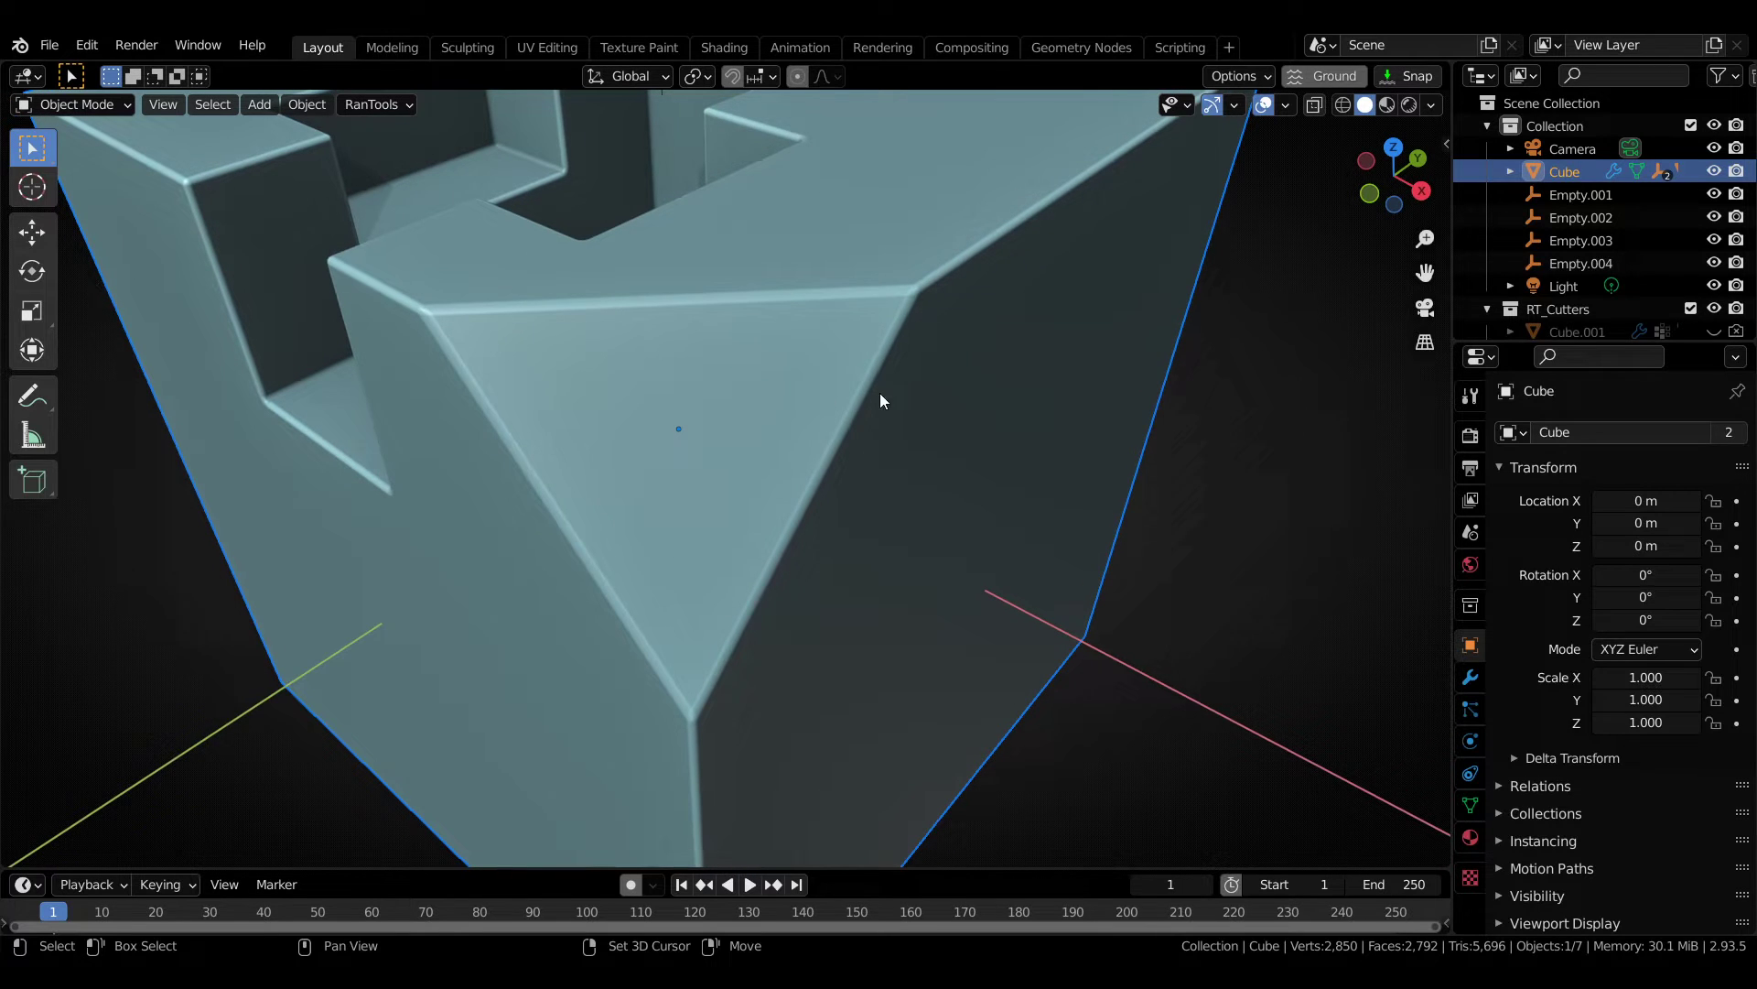
{"action": "key", "text": "shift+x"}
{"action": "key", "text": "c"}
{"action": "left_click_drag", "start_coordinate": [805, 376], "coordinate": [820, 409]}
{"action": "key", "text": "x"}
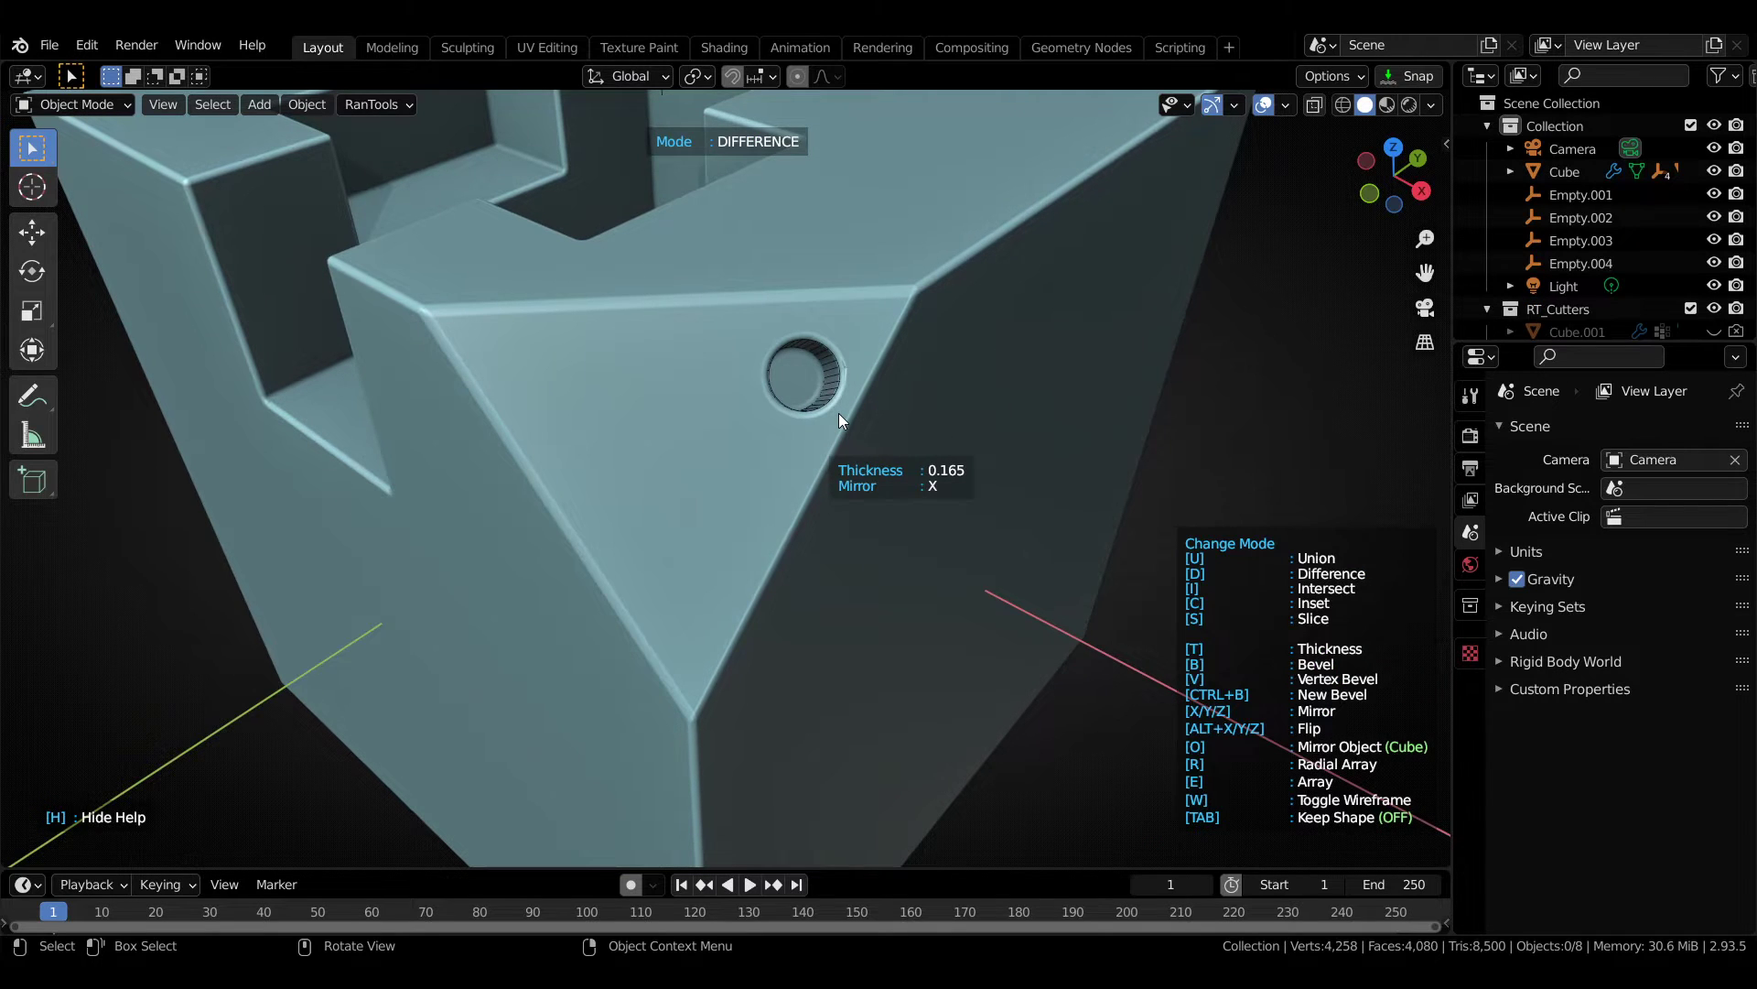
{"action": "key", "text": "o"}
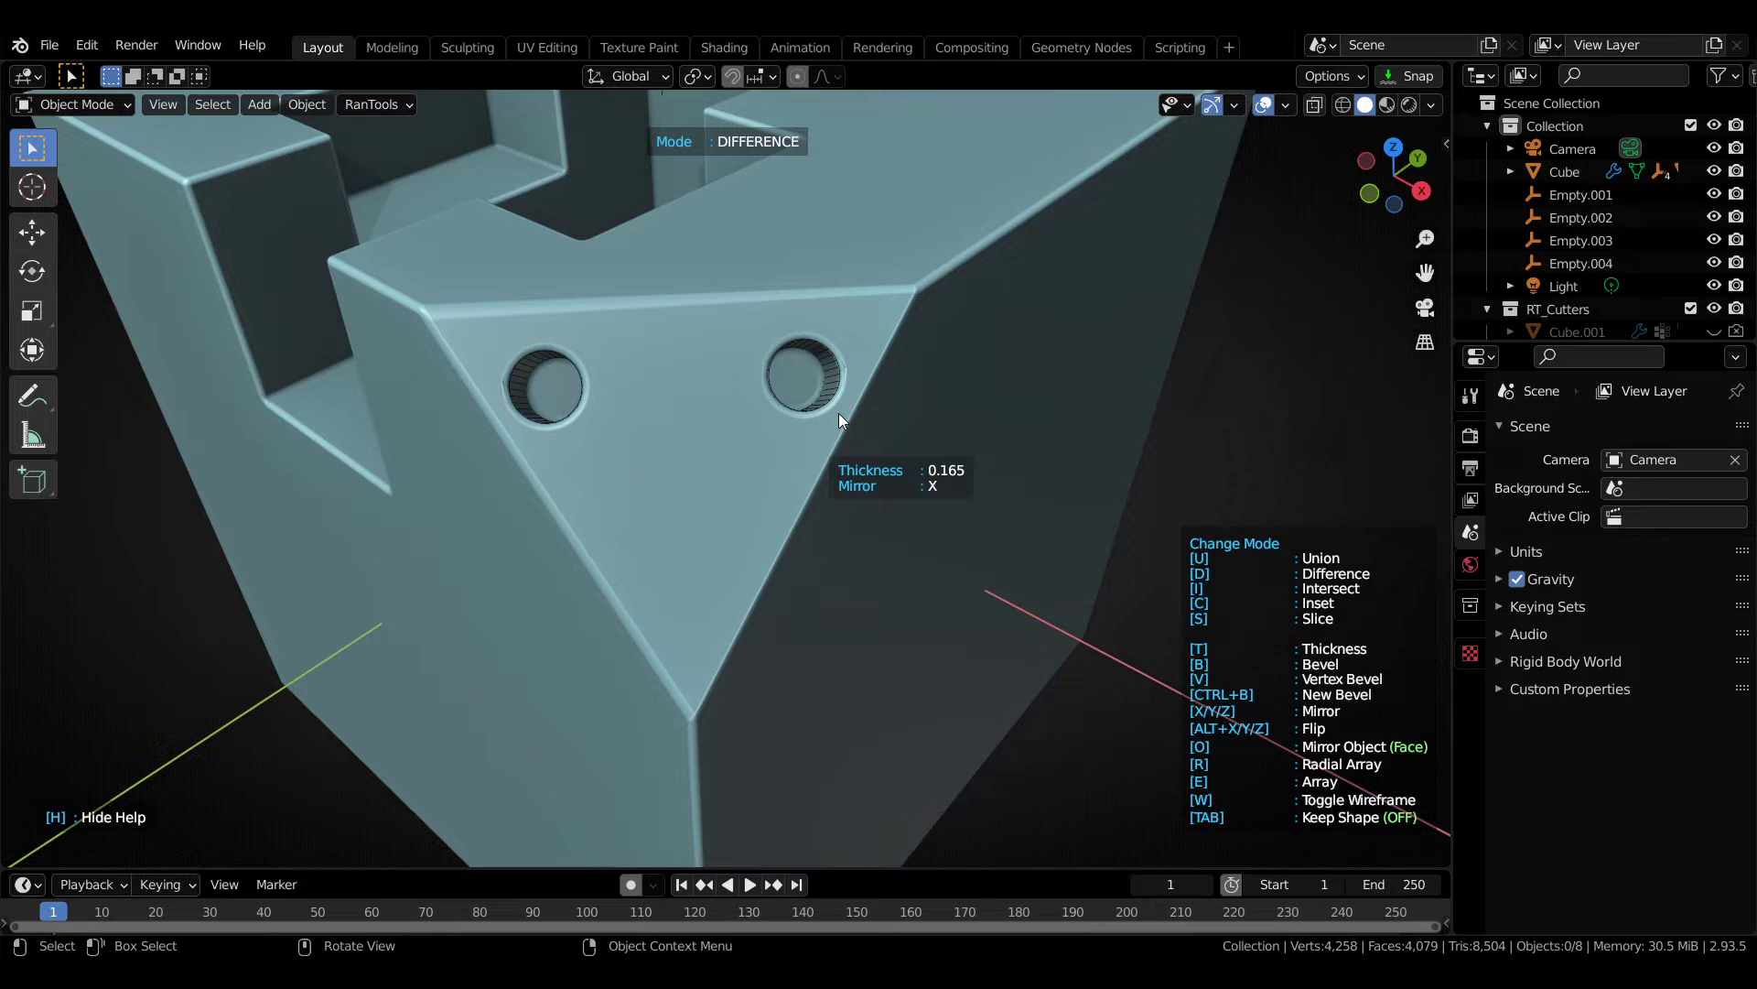
{"action": "left_click", "coordinate": [838, 413]}
{"action": "middle_click_drag", "start_coordinate": [839, 414], "coordinate": [895, 444]}
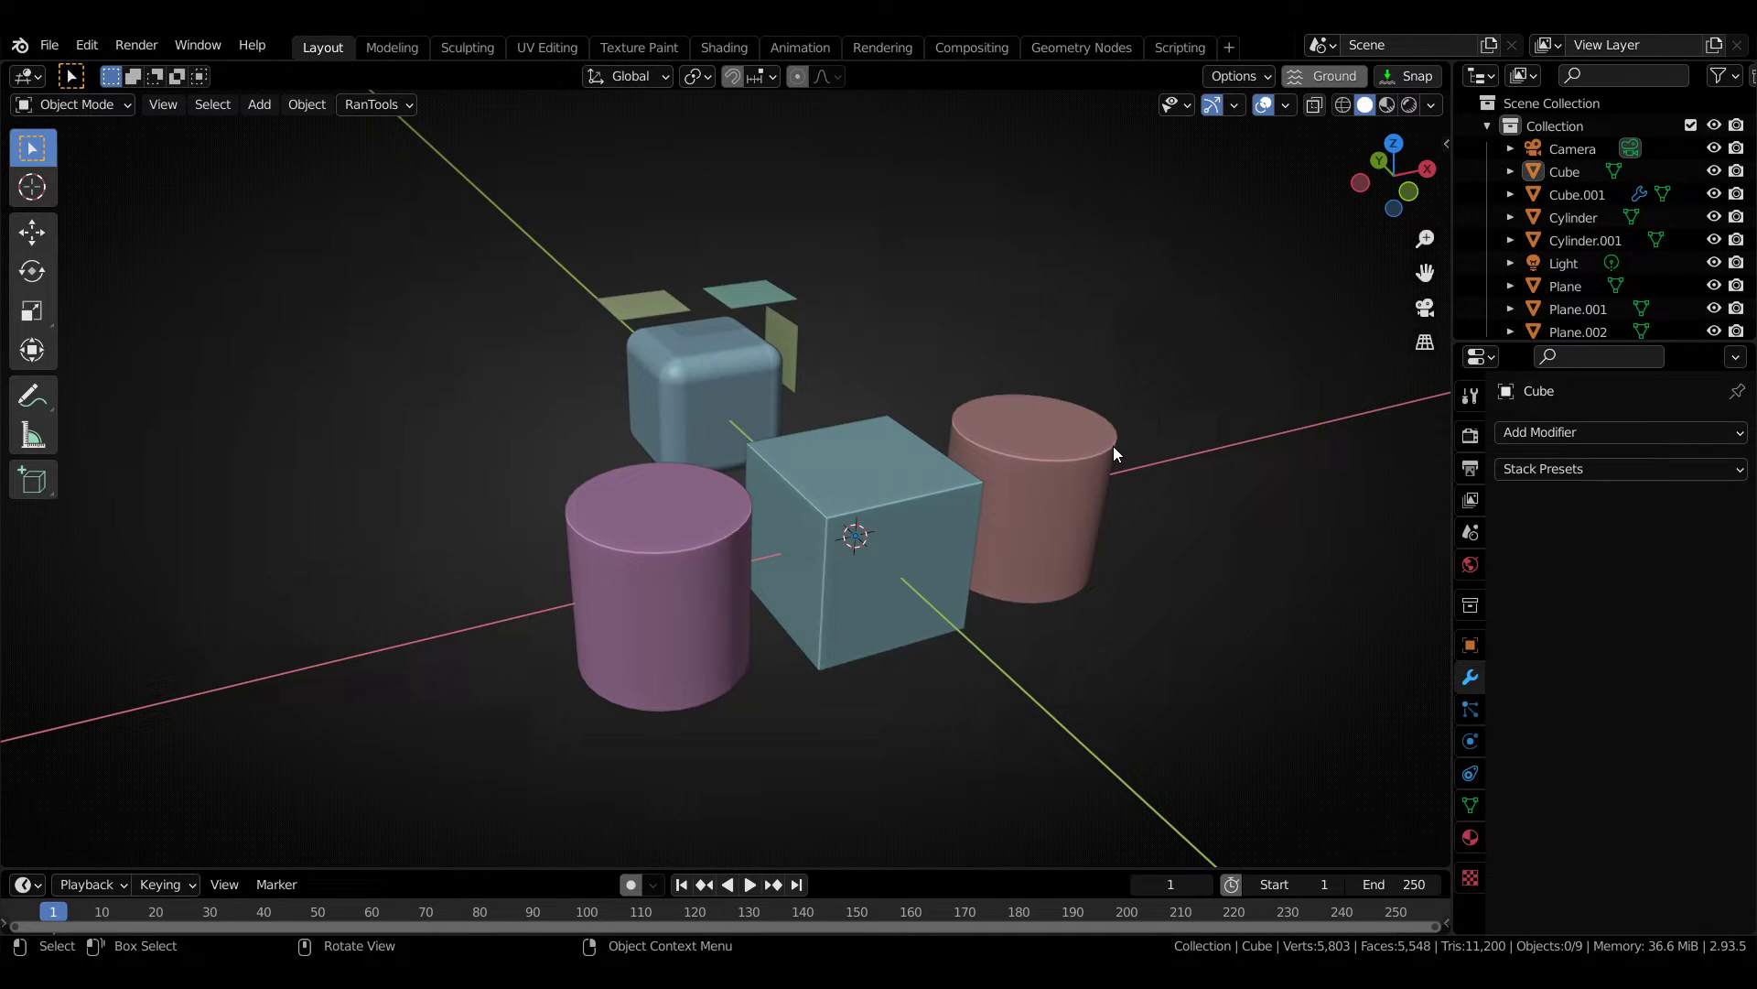
- Select both cylinders and the central cube as active, and add the linked Bevel wn modifier stack preset to all three
{"action": "left_click", "coordinate": [1027, 453]}
{"action": "left_click", "coordinate": [668, 515], "text": "shift"}
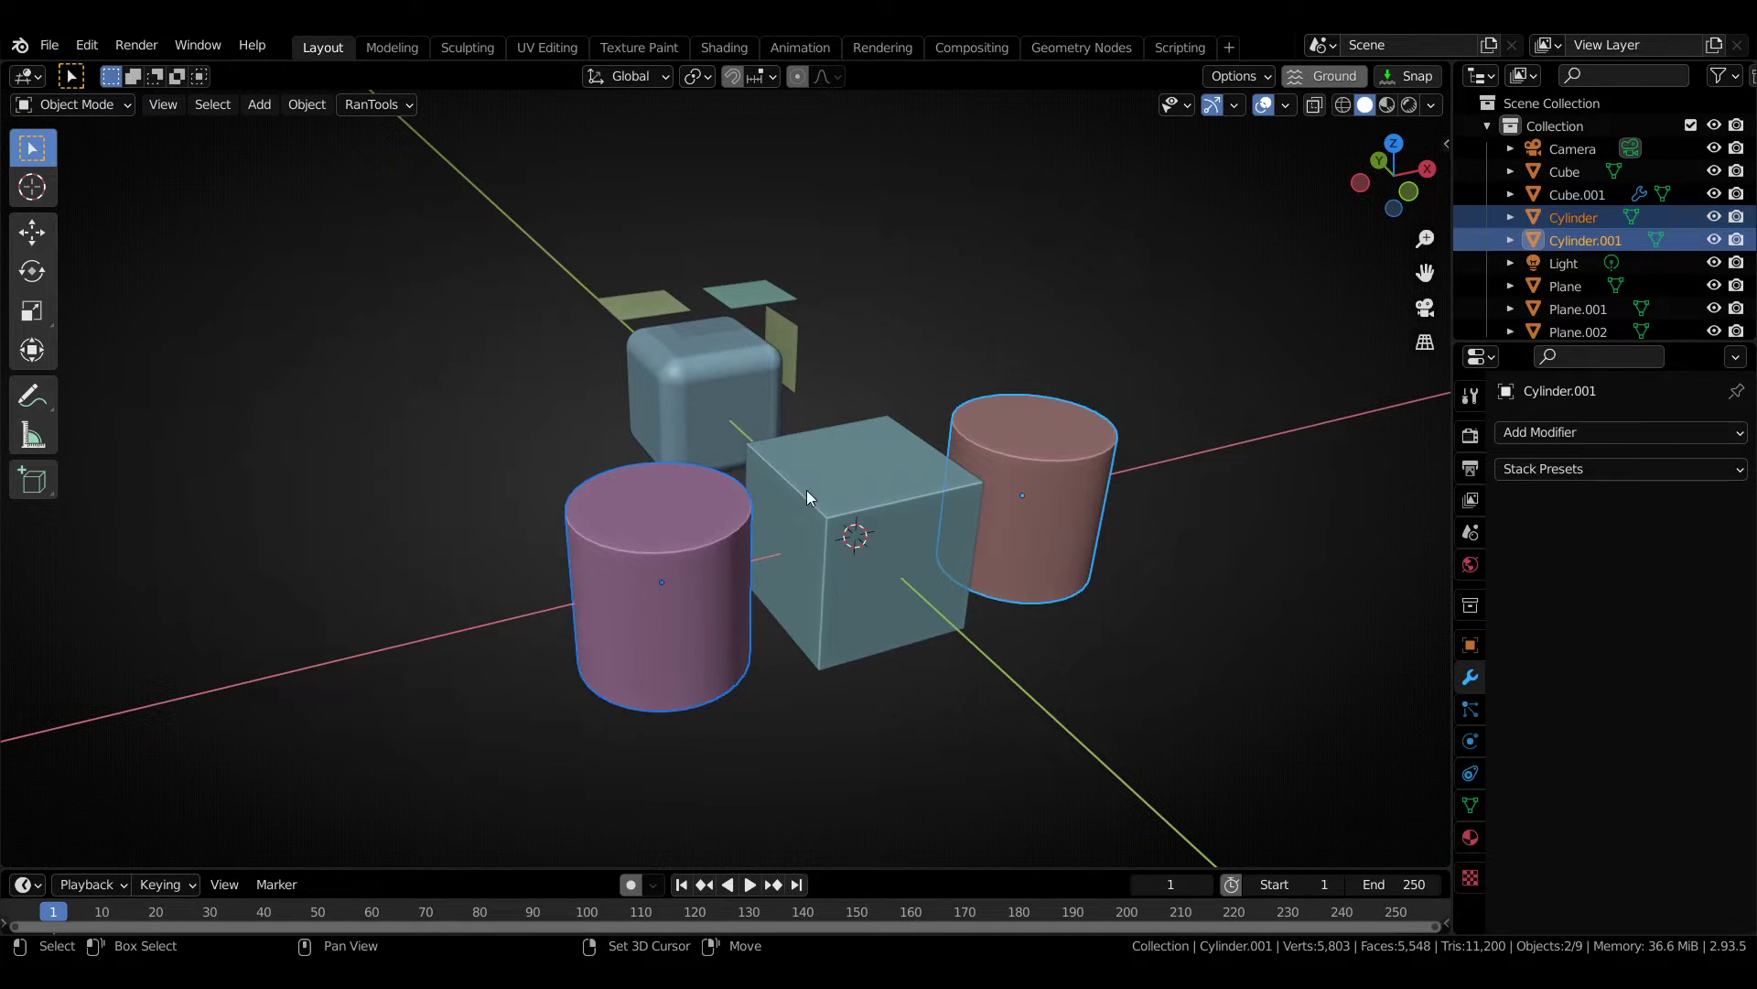
{"action": "left_click", "coordinate": [838, 485], "text": "shift"}
{"action": "middle_click_drag", "start_coordinate": [838, 485], "coordinate": [953, 486]}
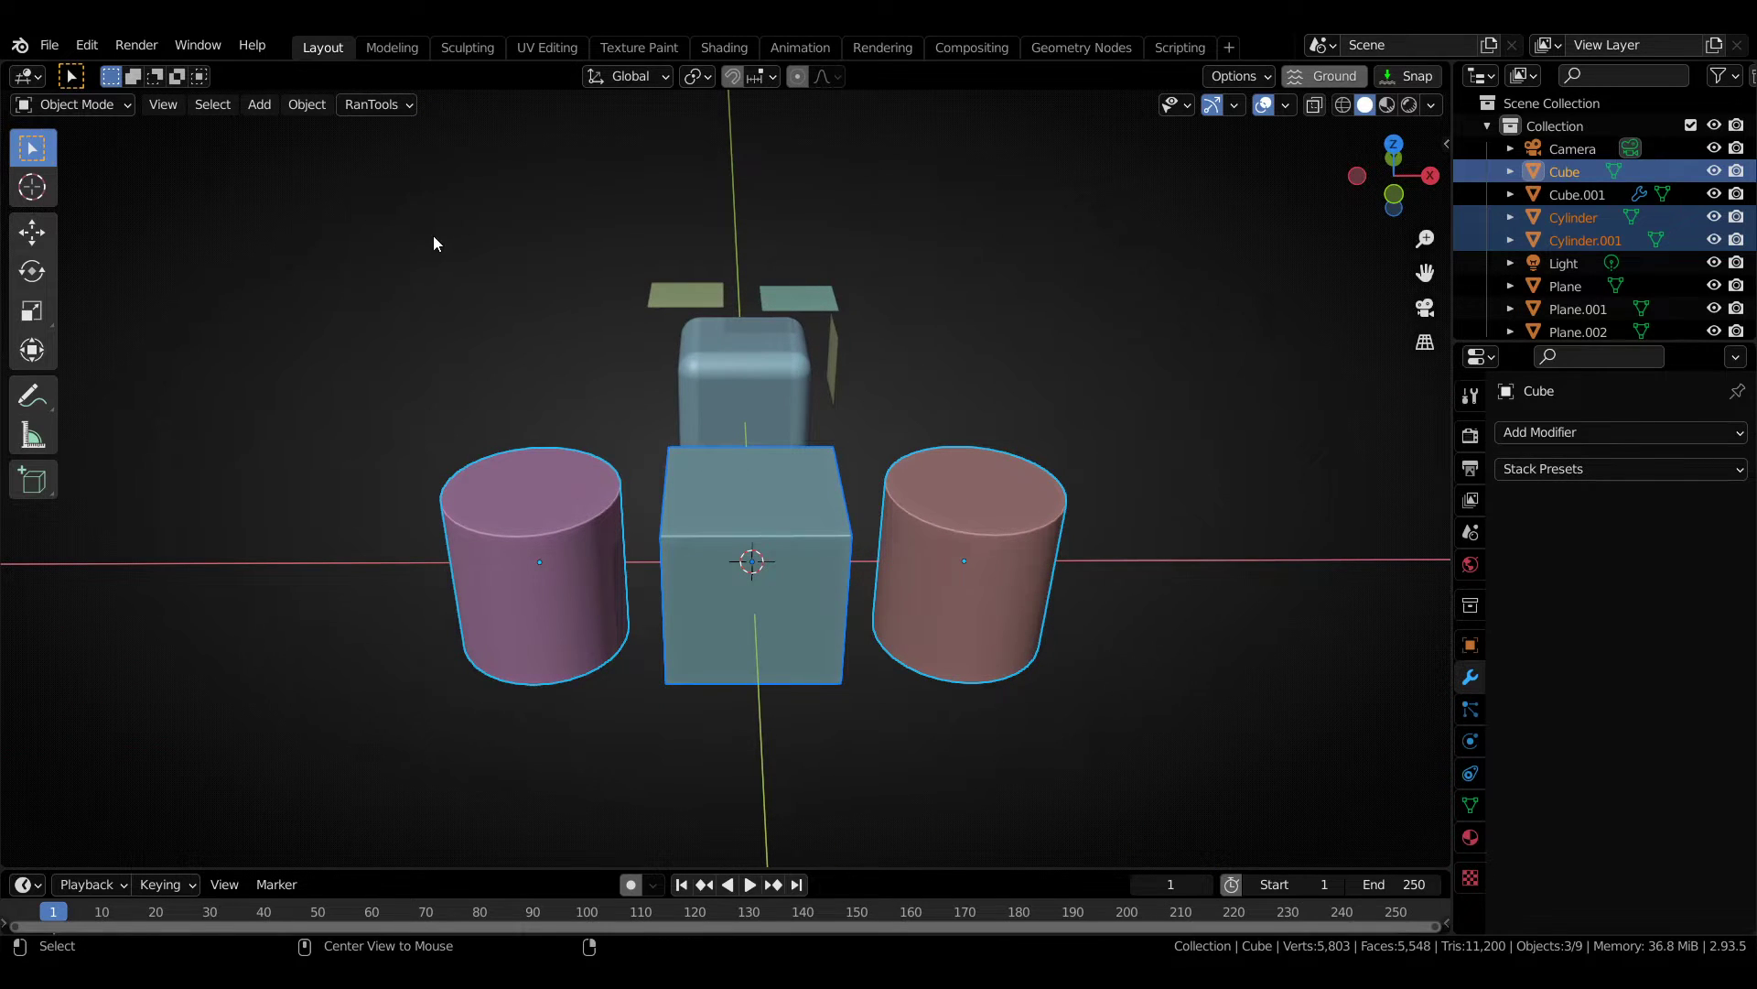
{"action": "key", "text": "alt+q"}
{"action": "mouse_move", "coordinate": [409, 190]}
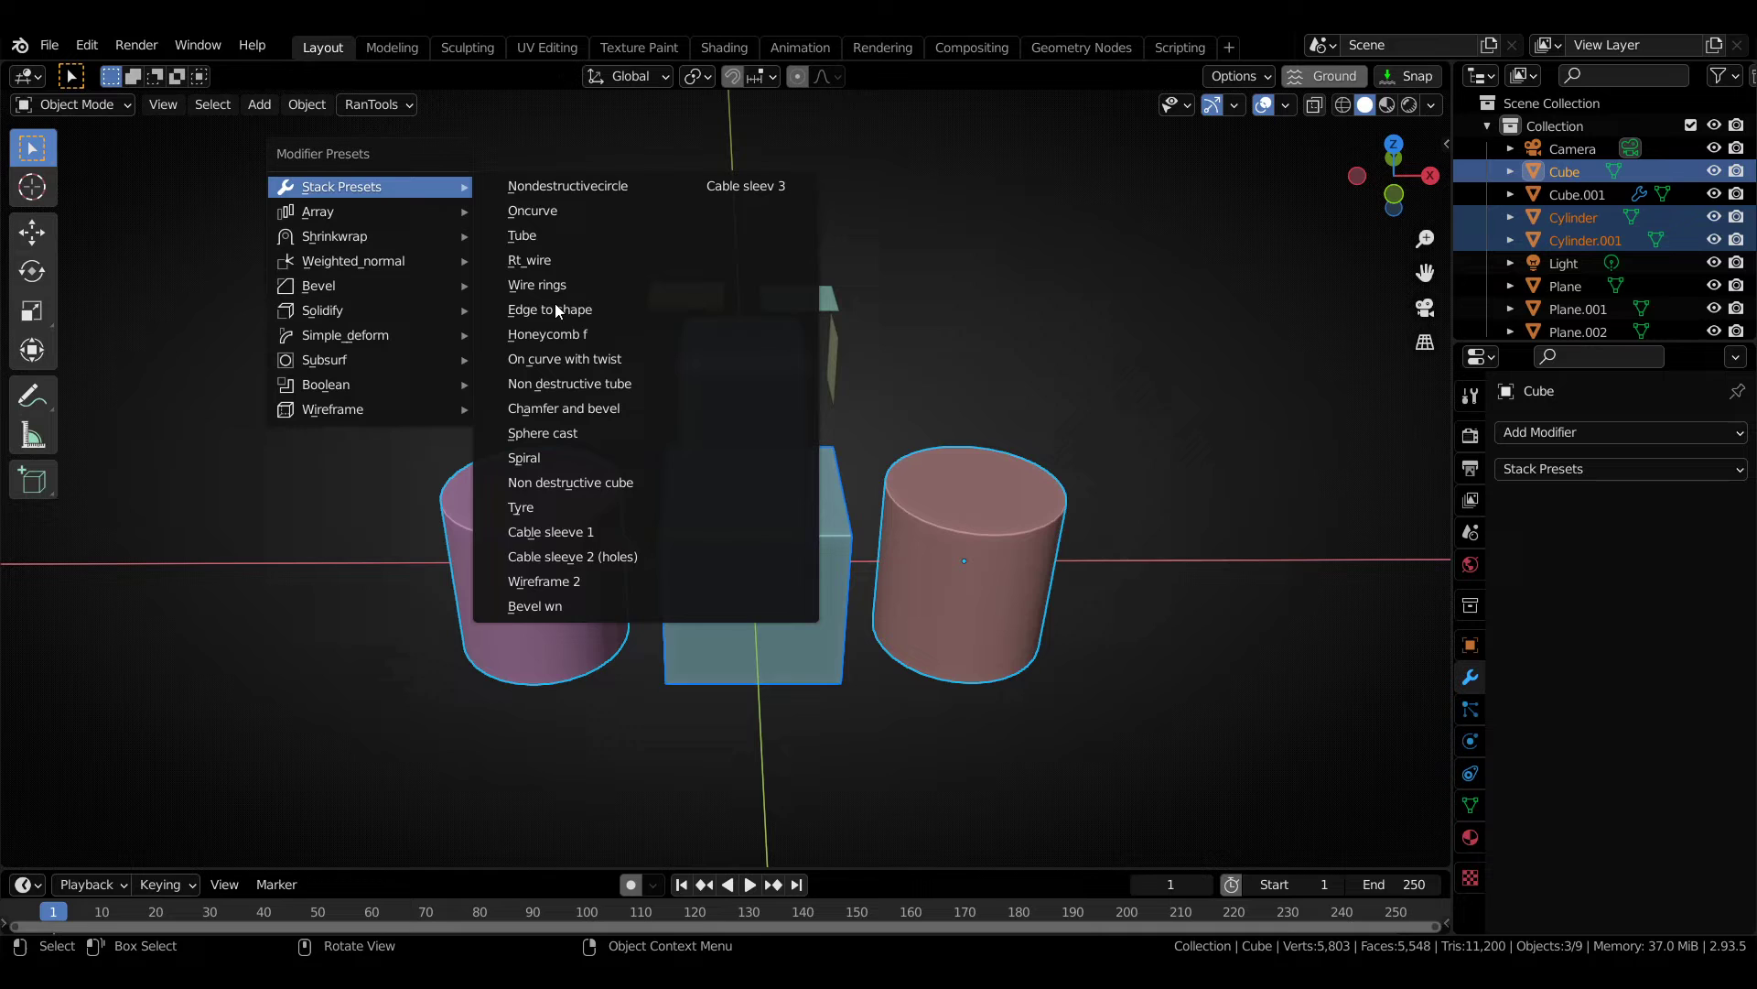
{"action": "left_click", "coordinate": [563, 602], "text": "ctrl+shift"}
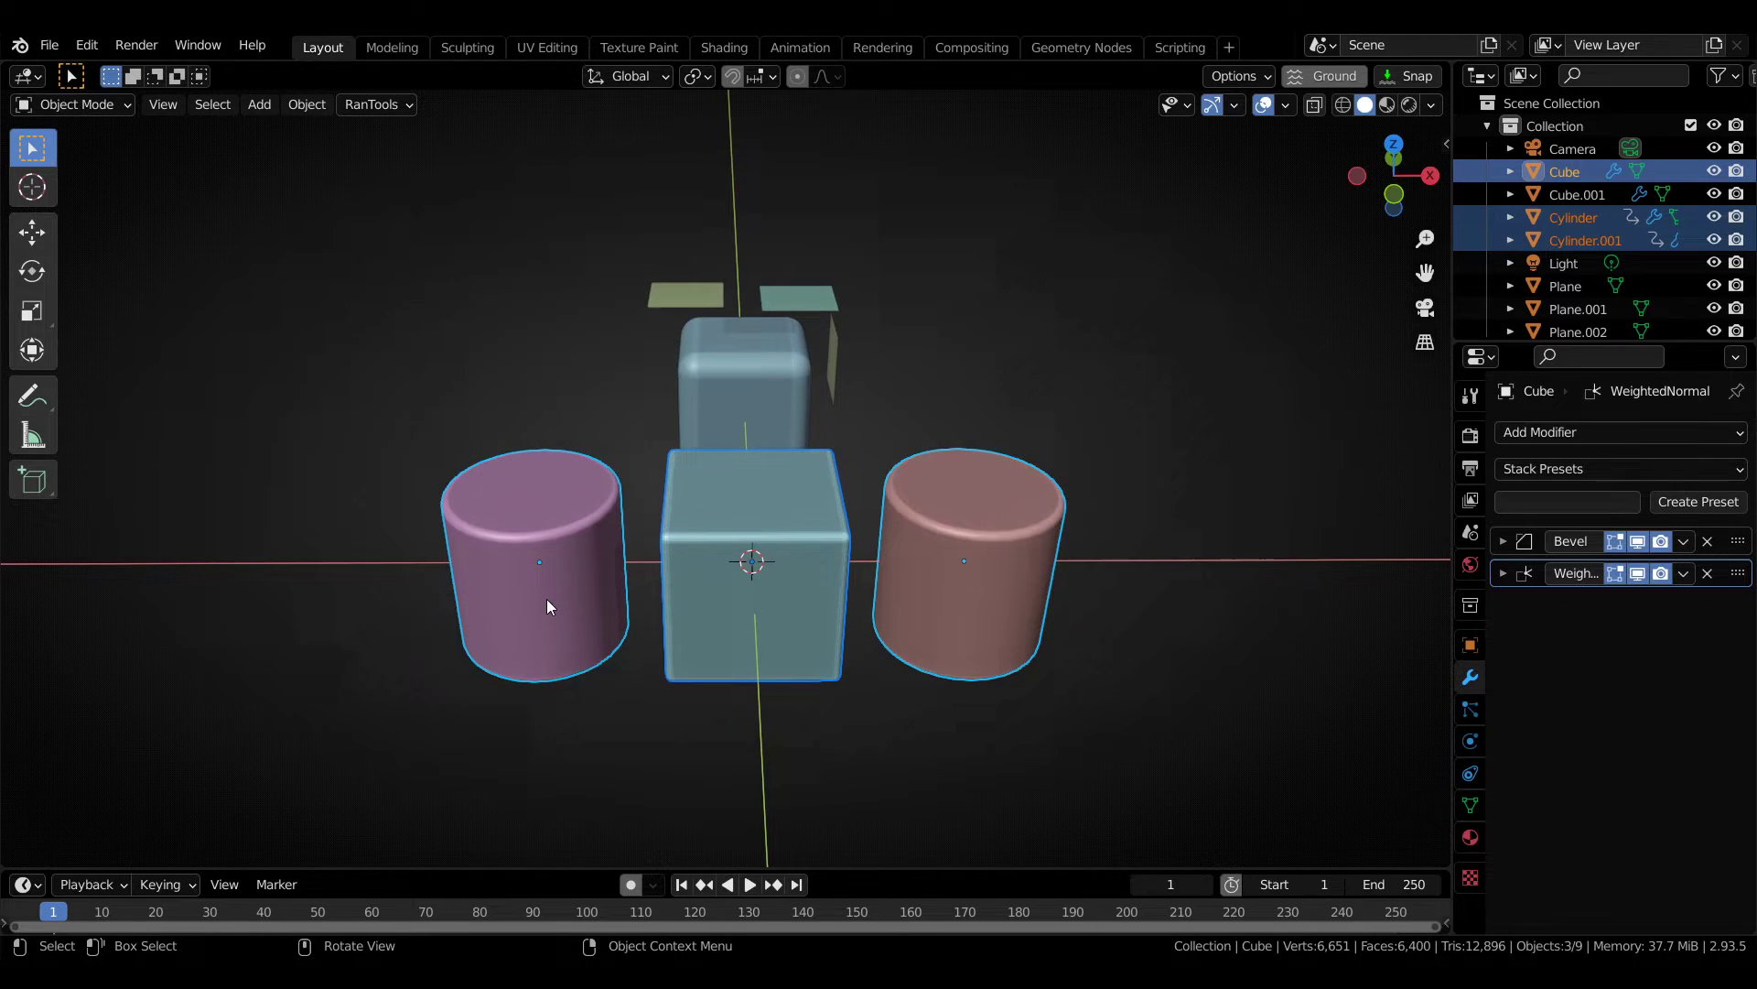
- Adjust the linked bevel from the reddish cylinder, with a width of about 0.078 and 5 segments
{"action": "middle_click_drag", "start_coordinate": [1253, 471], "coordinate": [1304, 470]}
{"action": "left_click", "coordinate": [1025, 549]}
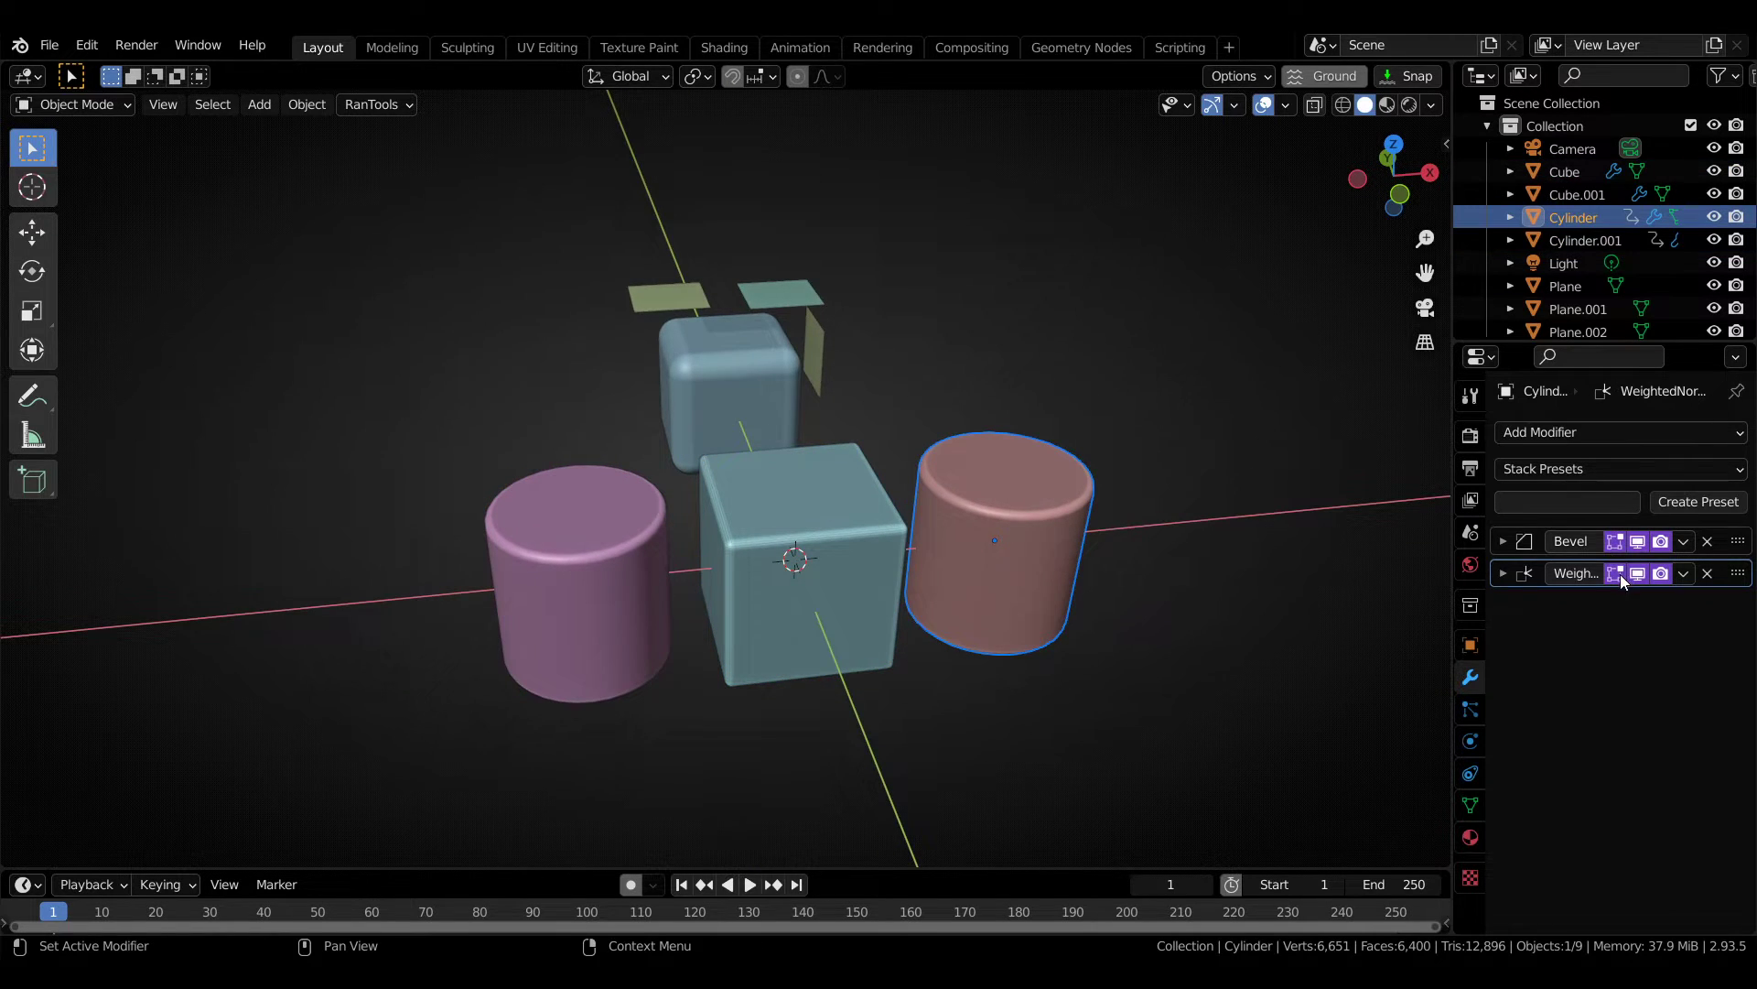
{"action": "scroll", "coordinate": [1047, 490], "scroll_direction": "up", "scroll_amount": 4}
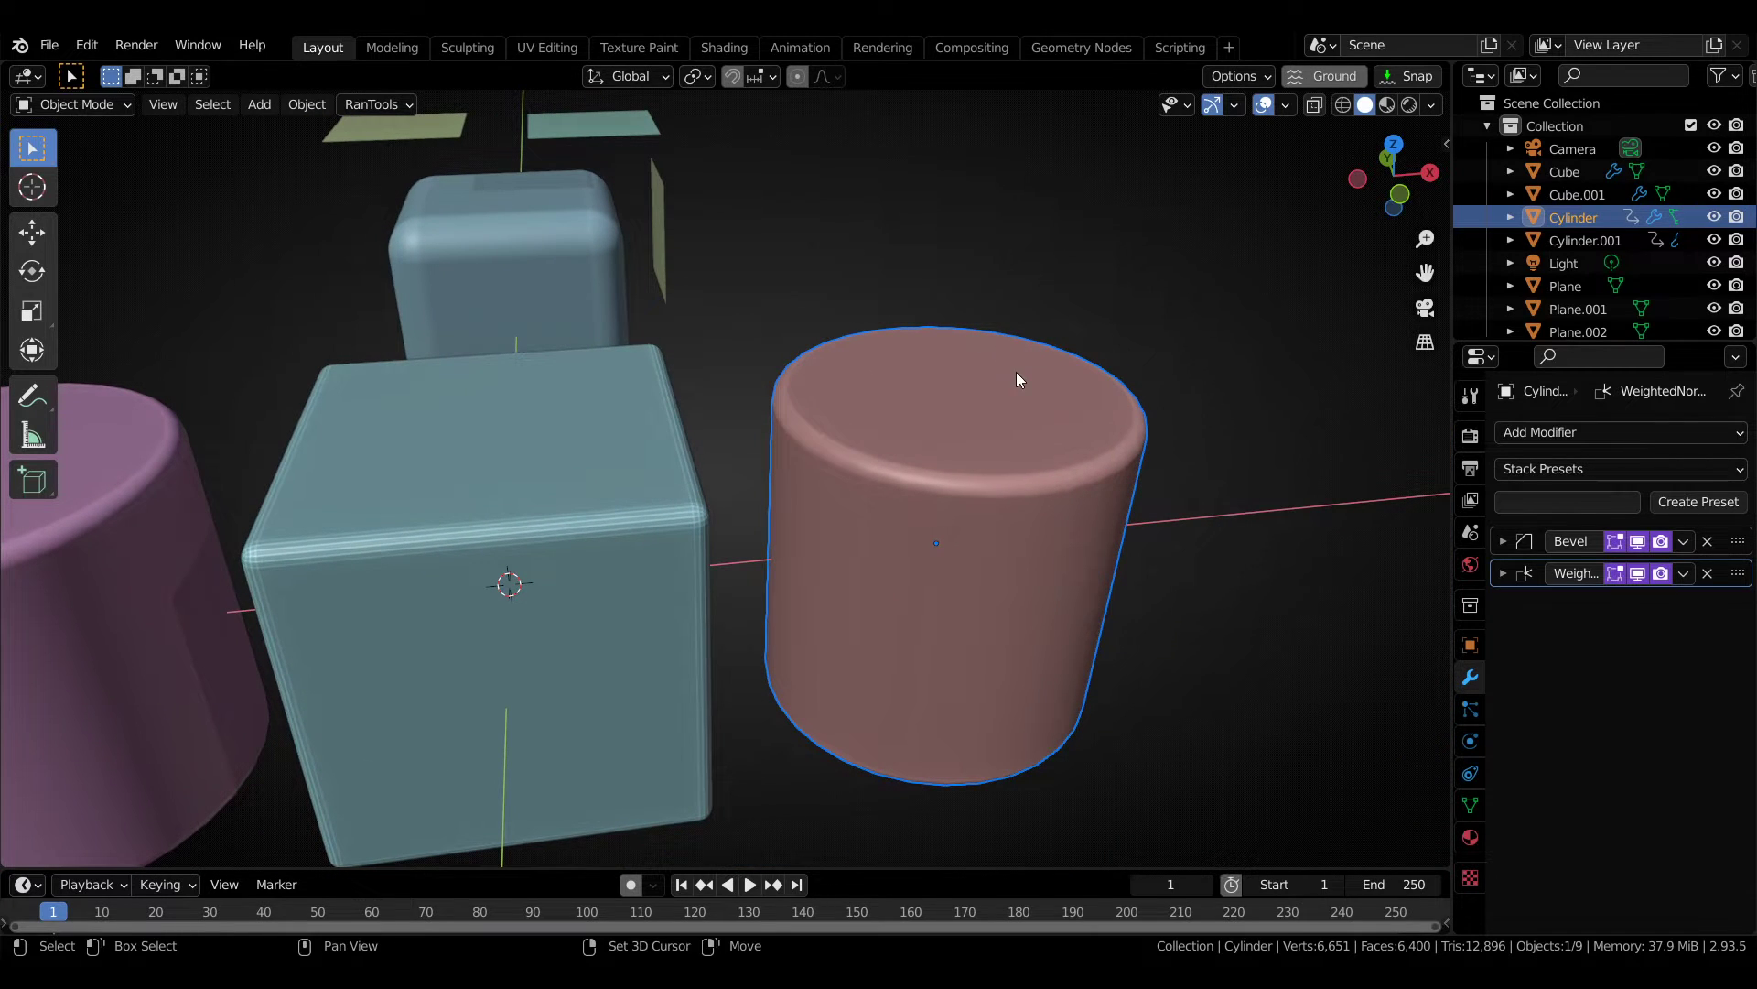
{"action": "key", "text": "shift+q"}
{"action": "left_click", "coordinate": [1013, 523]}
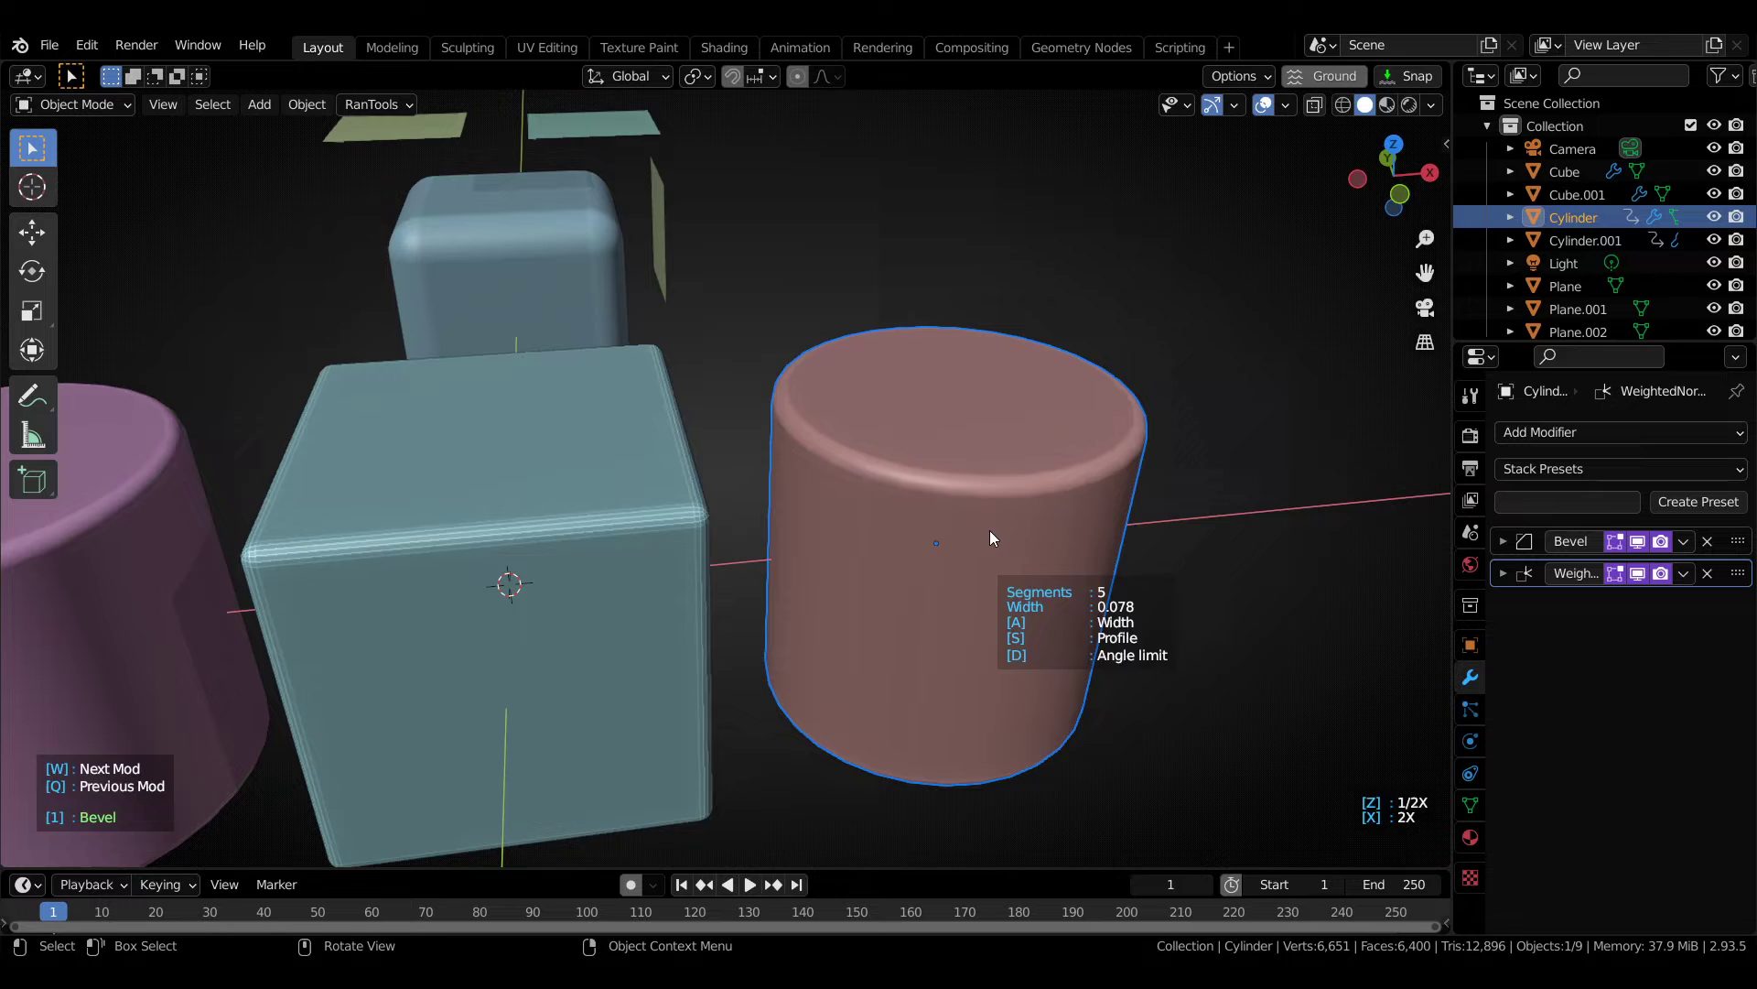
{"action": "left_click", "coordinate": [990, 530]}
- Set the linked bevel's width to about 0.038 with 5 segments from the central cube
{"action": "left_click", "coordinate": [635, 487]}
{"action": "key", "text": "alt+w"}
{"action": "left_click", "coordinate": [667, 646]}
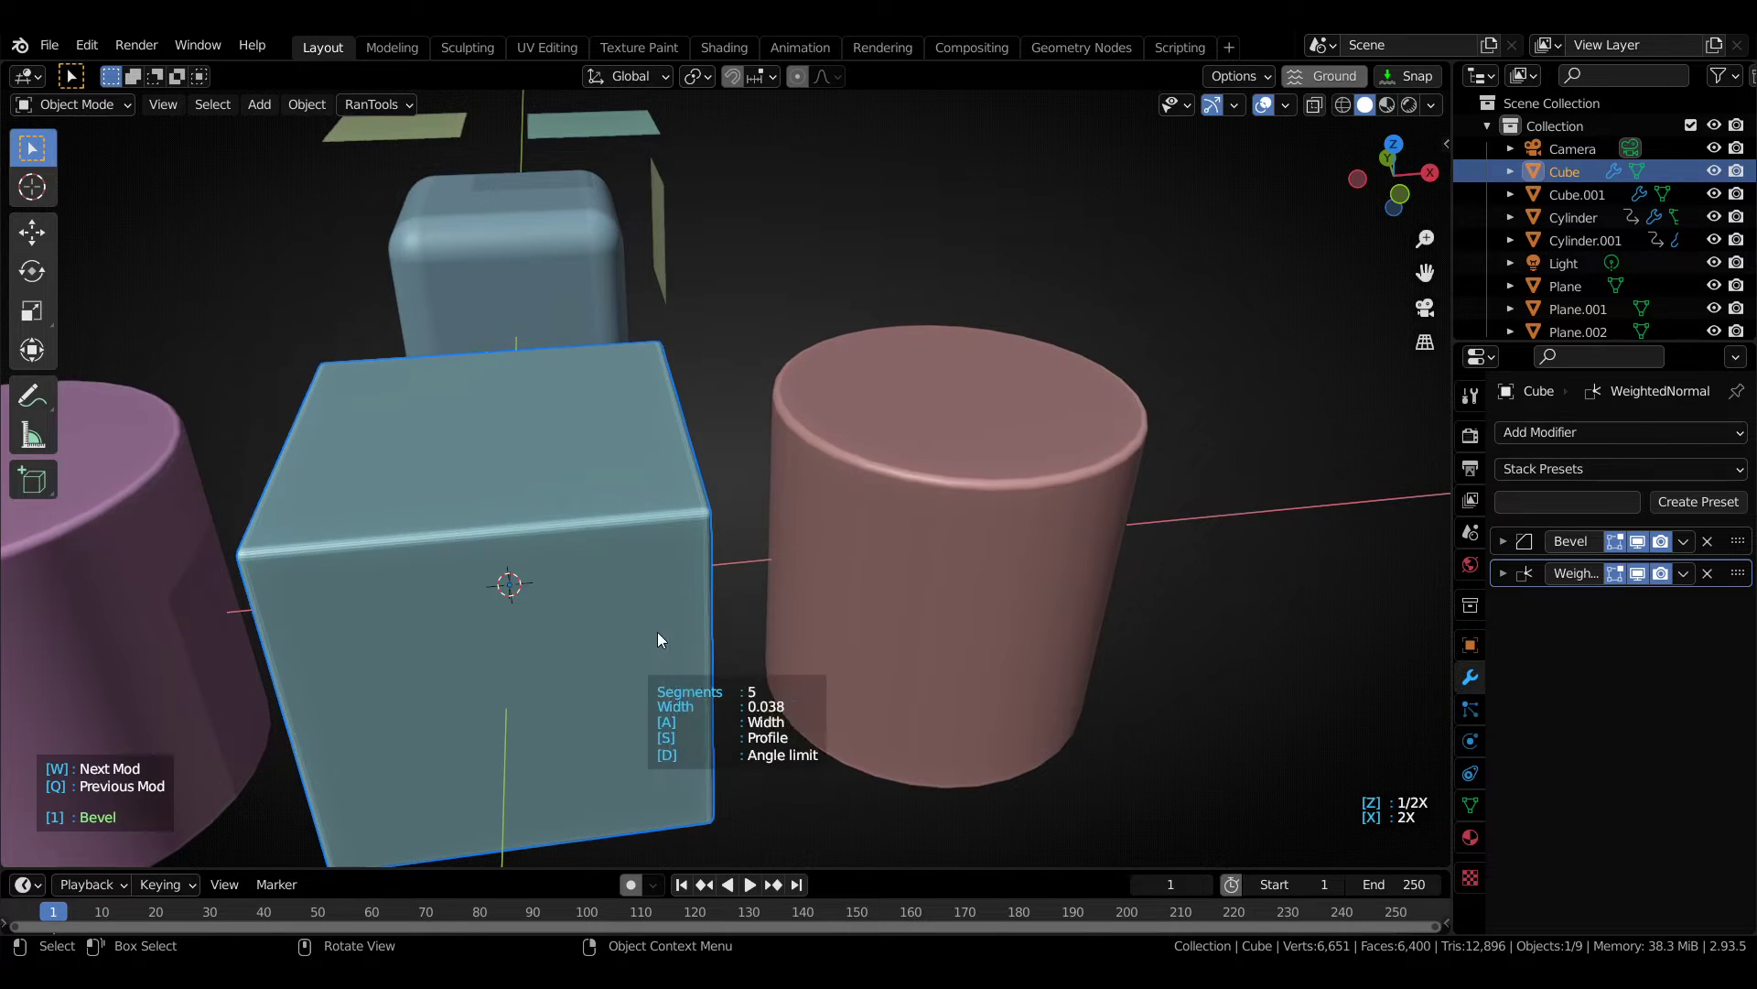
{"action": "left_click", "coordinate": [657, 631]}
- Select the three floating planes and the rounded cube as active, and apply the Shrinkwrap preset to project the planes onto it
{"action": "middle_click_drag", "start_coordinate": [920, 375], "coordinate": [934, 531], "text": "shift"}
{"action": "middle_click_drag", "start_coordinate": [933, 531], "coordinate": [859, 520]}
{"action": "scroll", "coordinate": [842, 430], "scroll_direction": "up", "scroll_amount": 3}
{"action": "middle_click_drag", "start_coordinate": [832, 389], "coordinate": [655, 404], "text": "shift"}
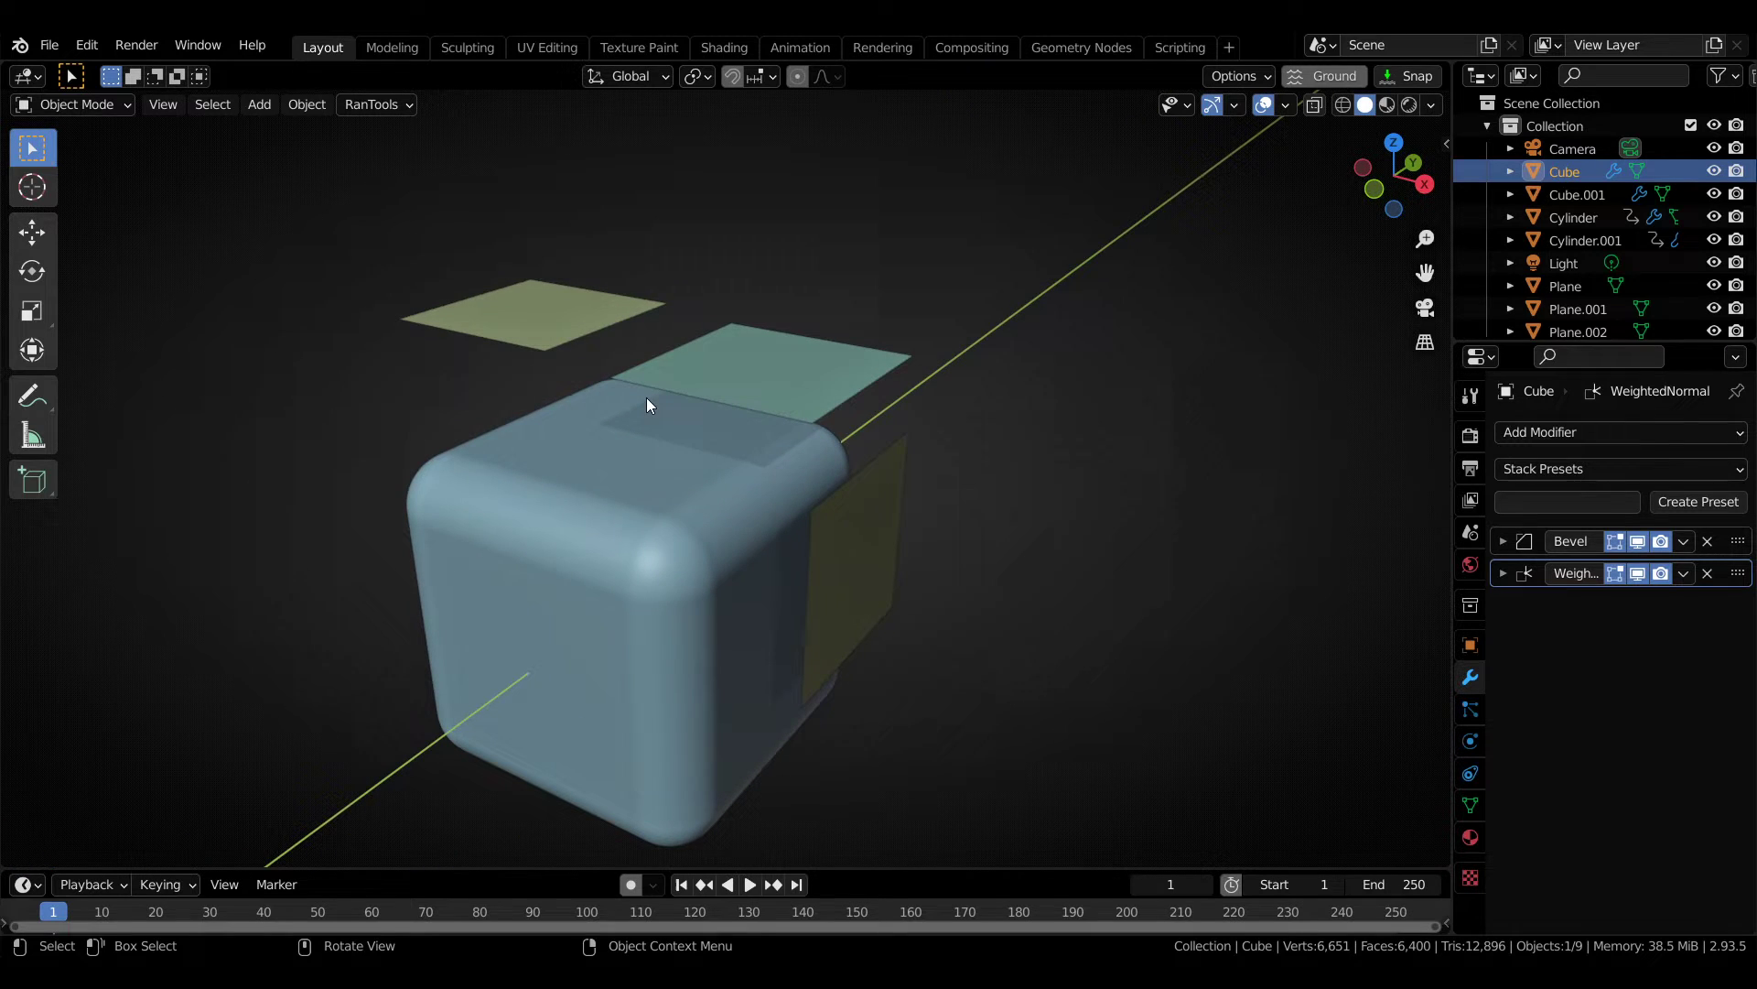
{"action": "left_click", "coordinate": [603, 302]}
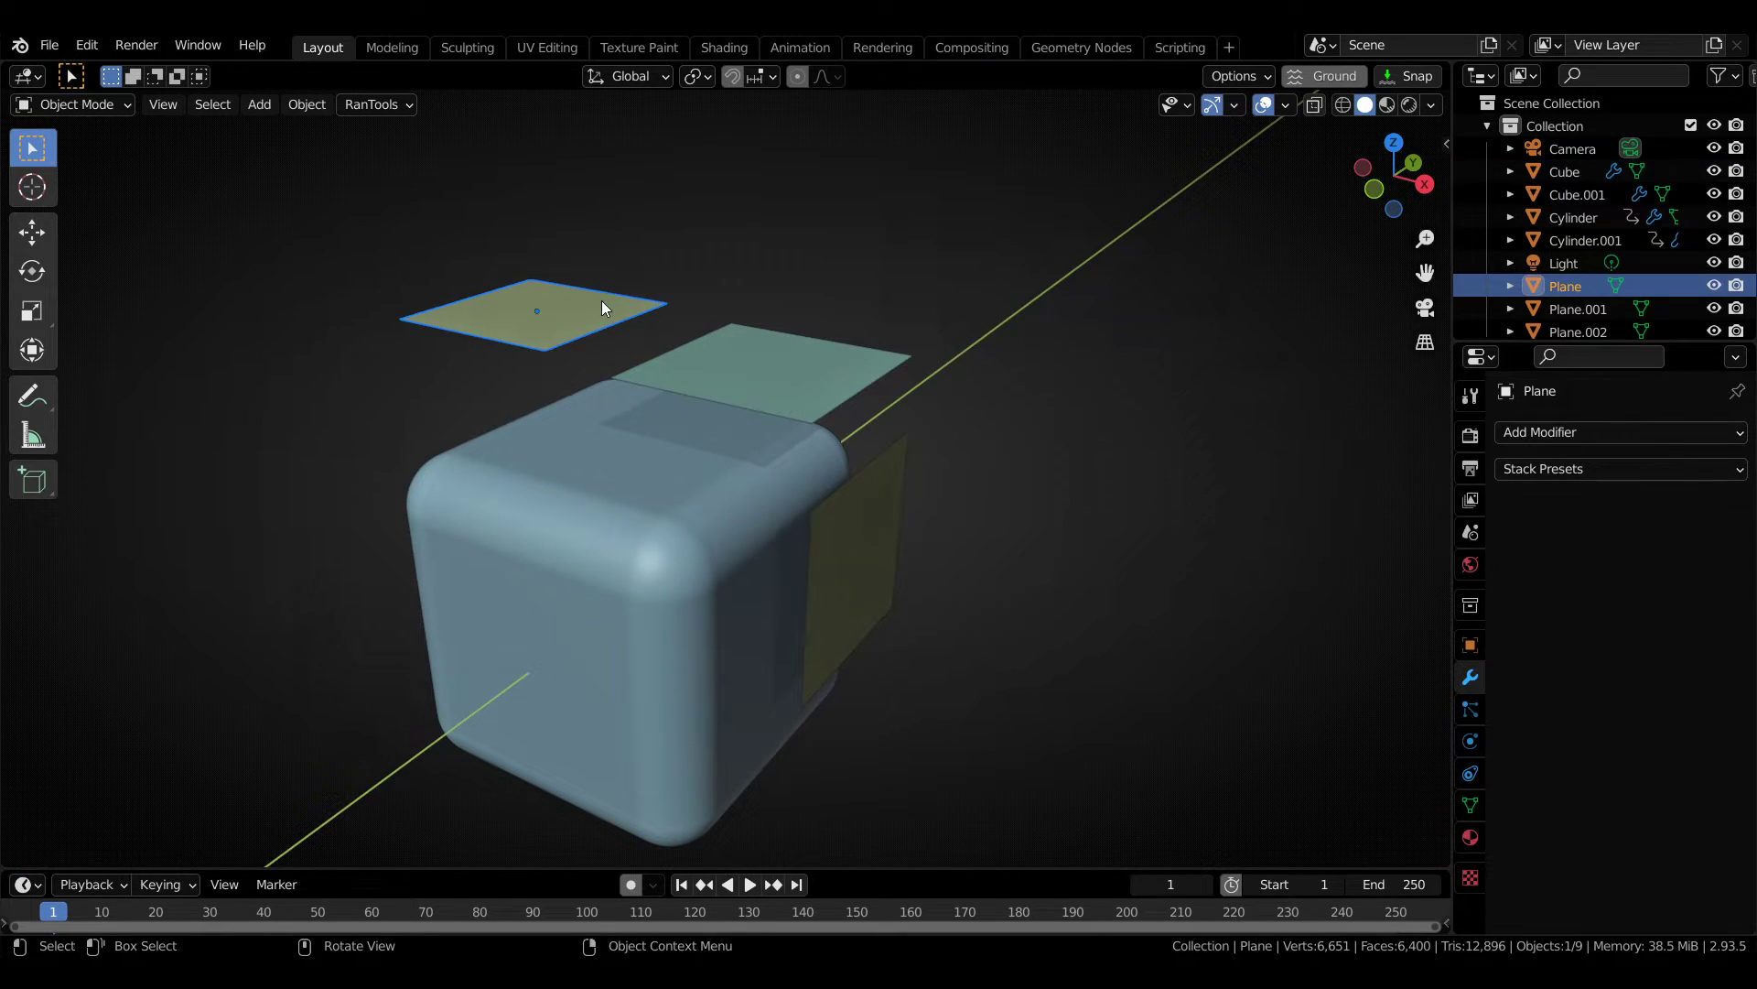
{"action": "left_click", "coordinate": [711, 370], "text": "shift"}
{"action": "left_click", "coordinate": [865, 536], "text": "shift"}
{"action": "left_click", "coordinate": [696, 482], "text": "shift"}
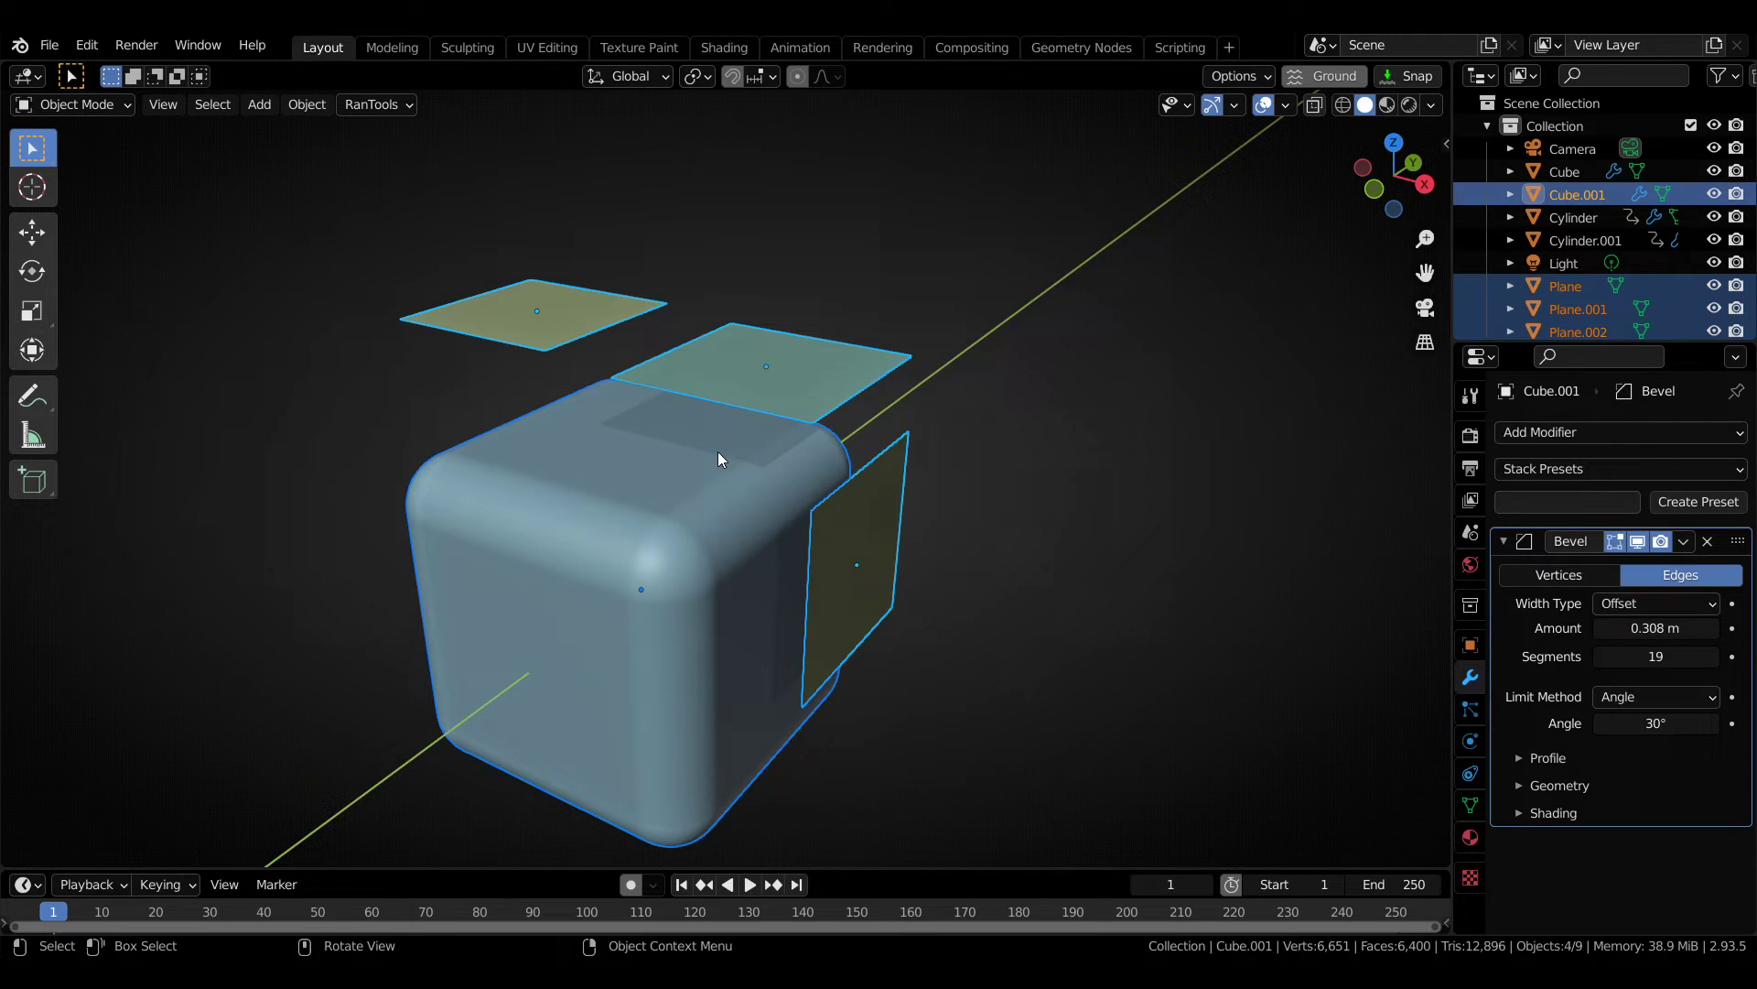
{"action": "middle_click_drag", "start_coordinate": [719, 458], "coordinate": [697, 414]}
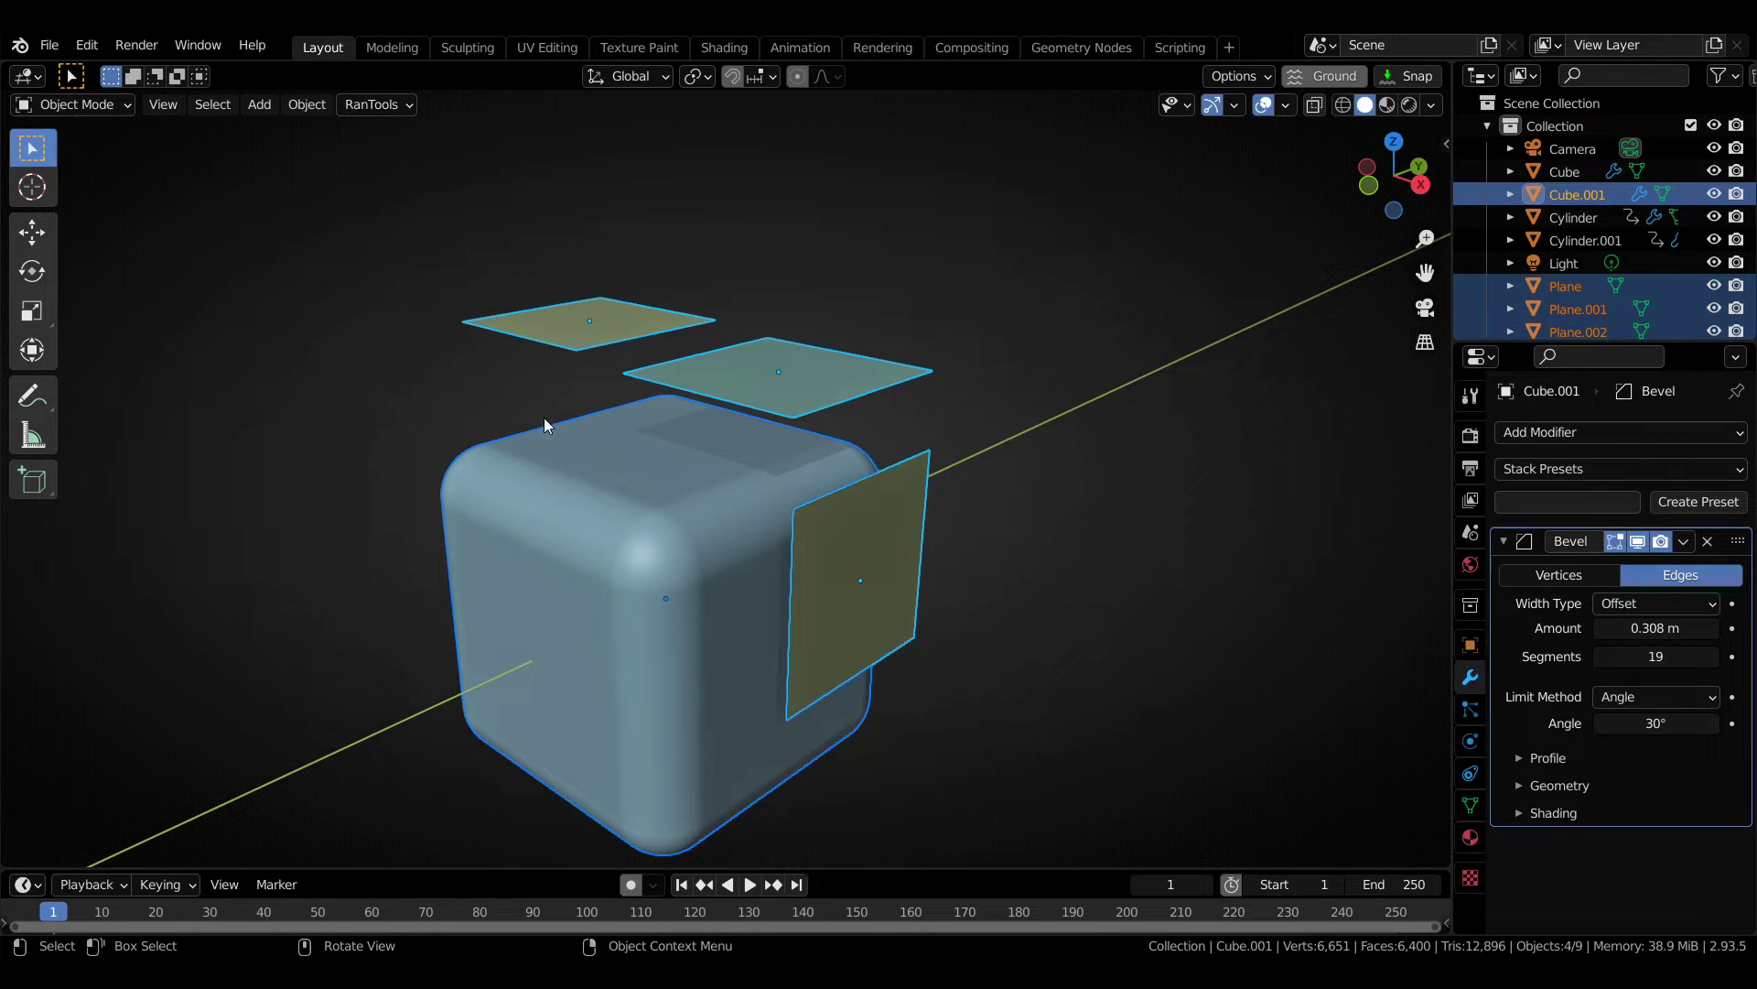
{"action": "key", "text": "alt+space"}
{"action": "mouse_move", "coordinate": [516, 411]}
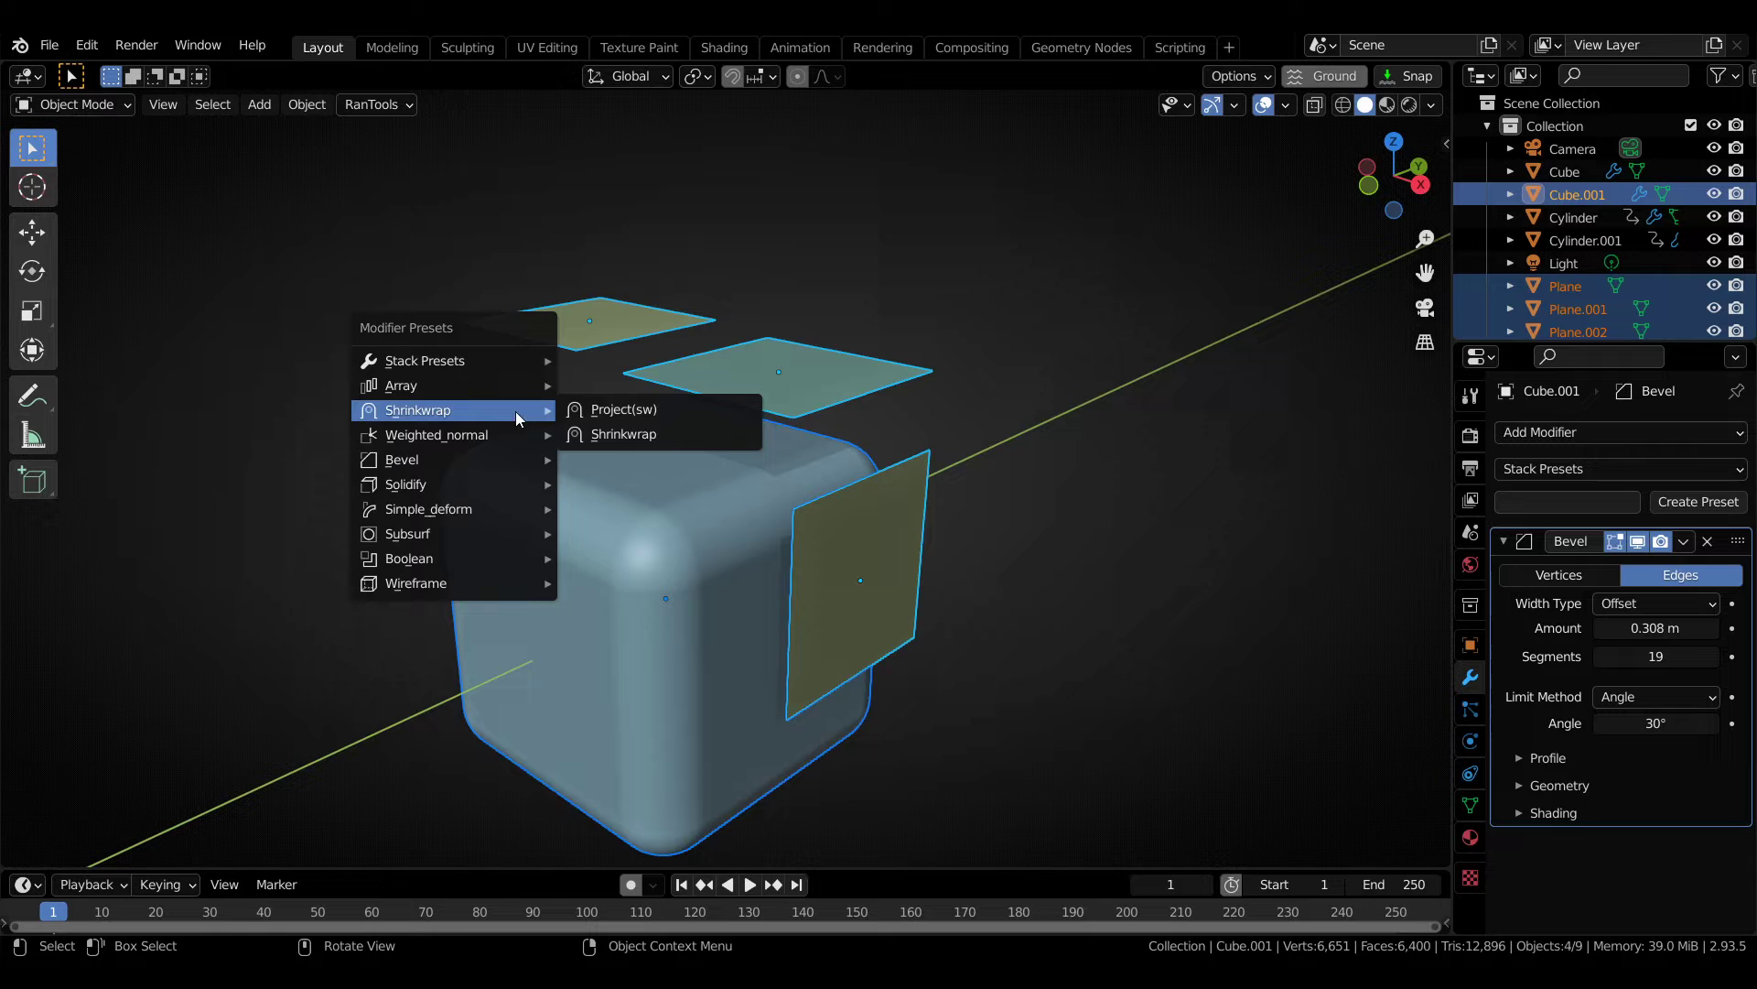
{"action": "left_click", "coordinate": [619, 433]}
- Select the green plane near the rounded cube's upper edge and set the linked Shrinkwrap offset to about 0.041 m
{"action": "left_click", "coordinate": [855, 491]}
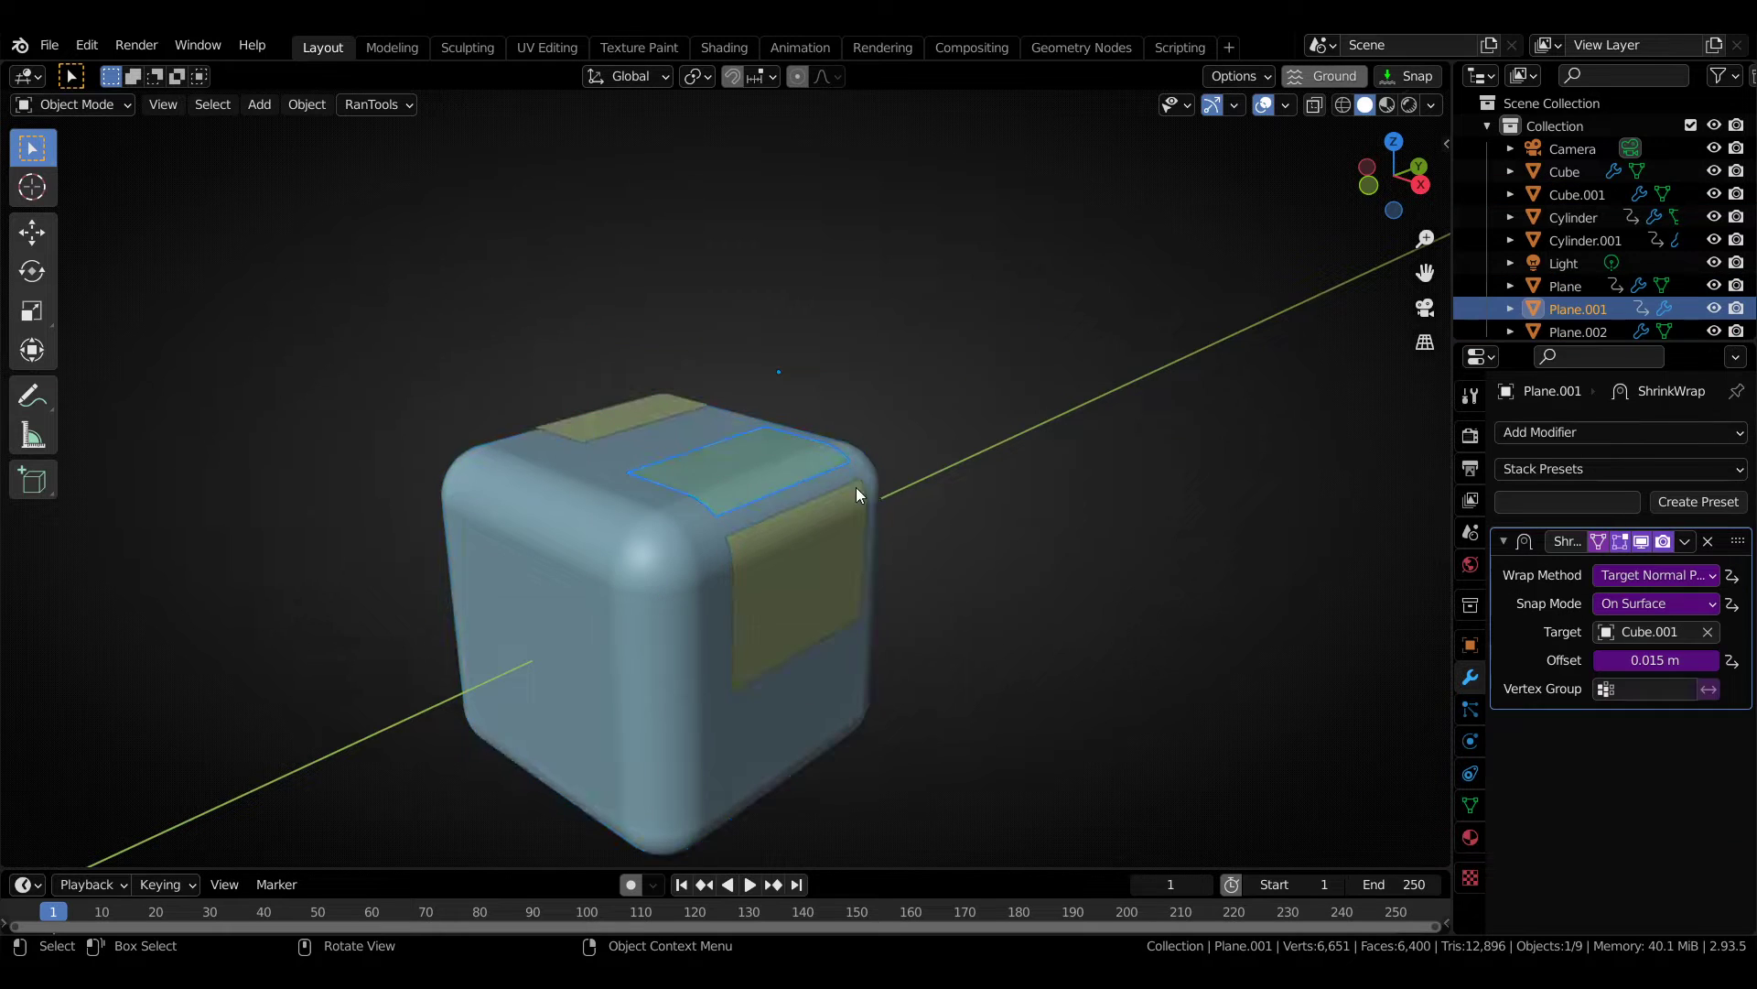
{"action": "middle_click_drag", "start_coordinate": [604, 455], "coordinate": [663, 470]}
{"action": "scroll", "coordinate": [663, 470], "scroll_direction": "up", "scroll_amount": 2}
{"action": "scroll", "coordinate": [798, 463], "scroll_direction": "up", "scroll_amount": 2}
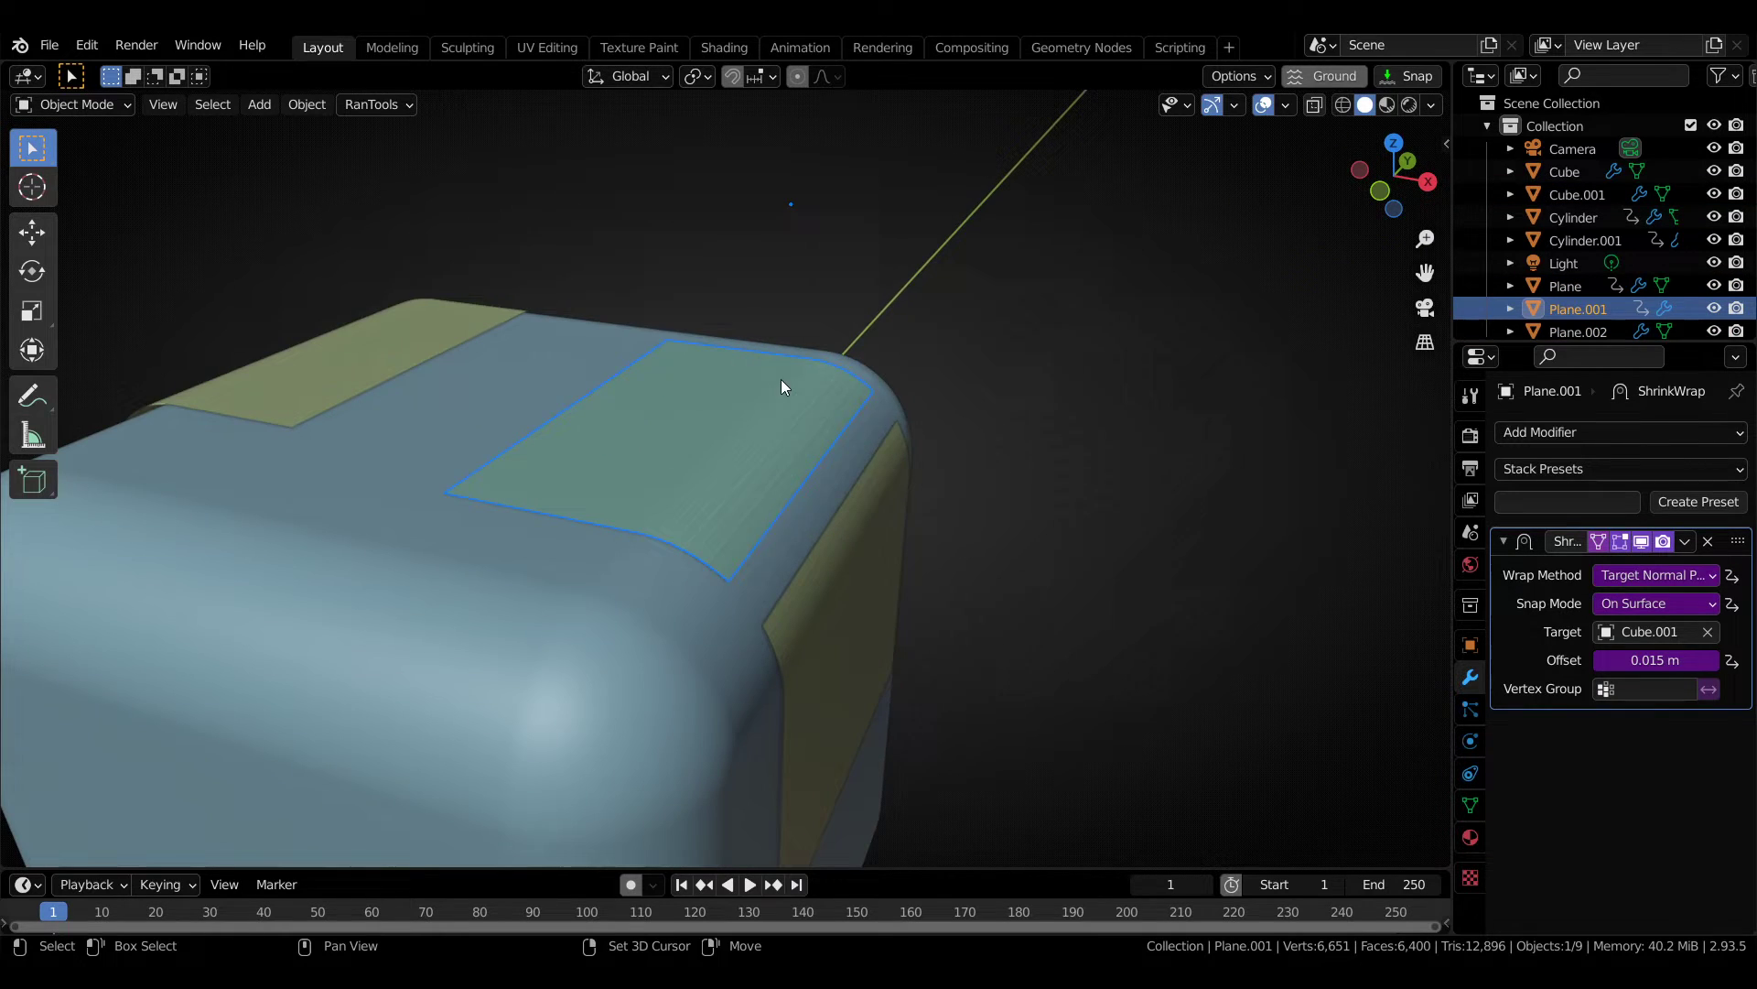
{"action": "key", "text": "shift+q"}
{"action": "left_click", "coordinate": [795, 523]}
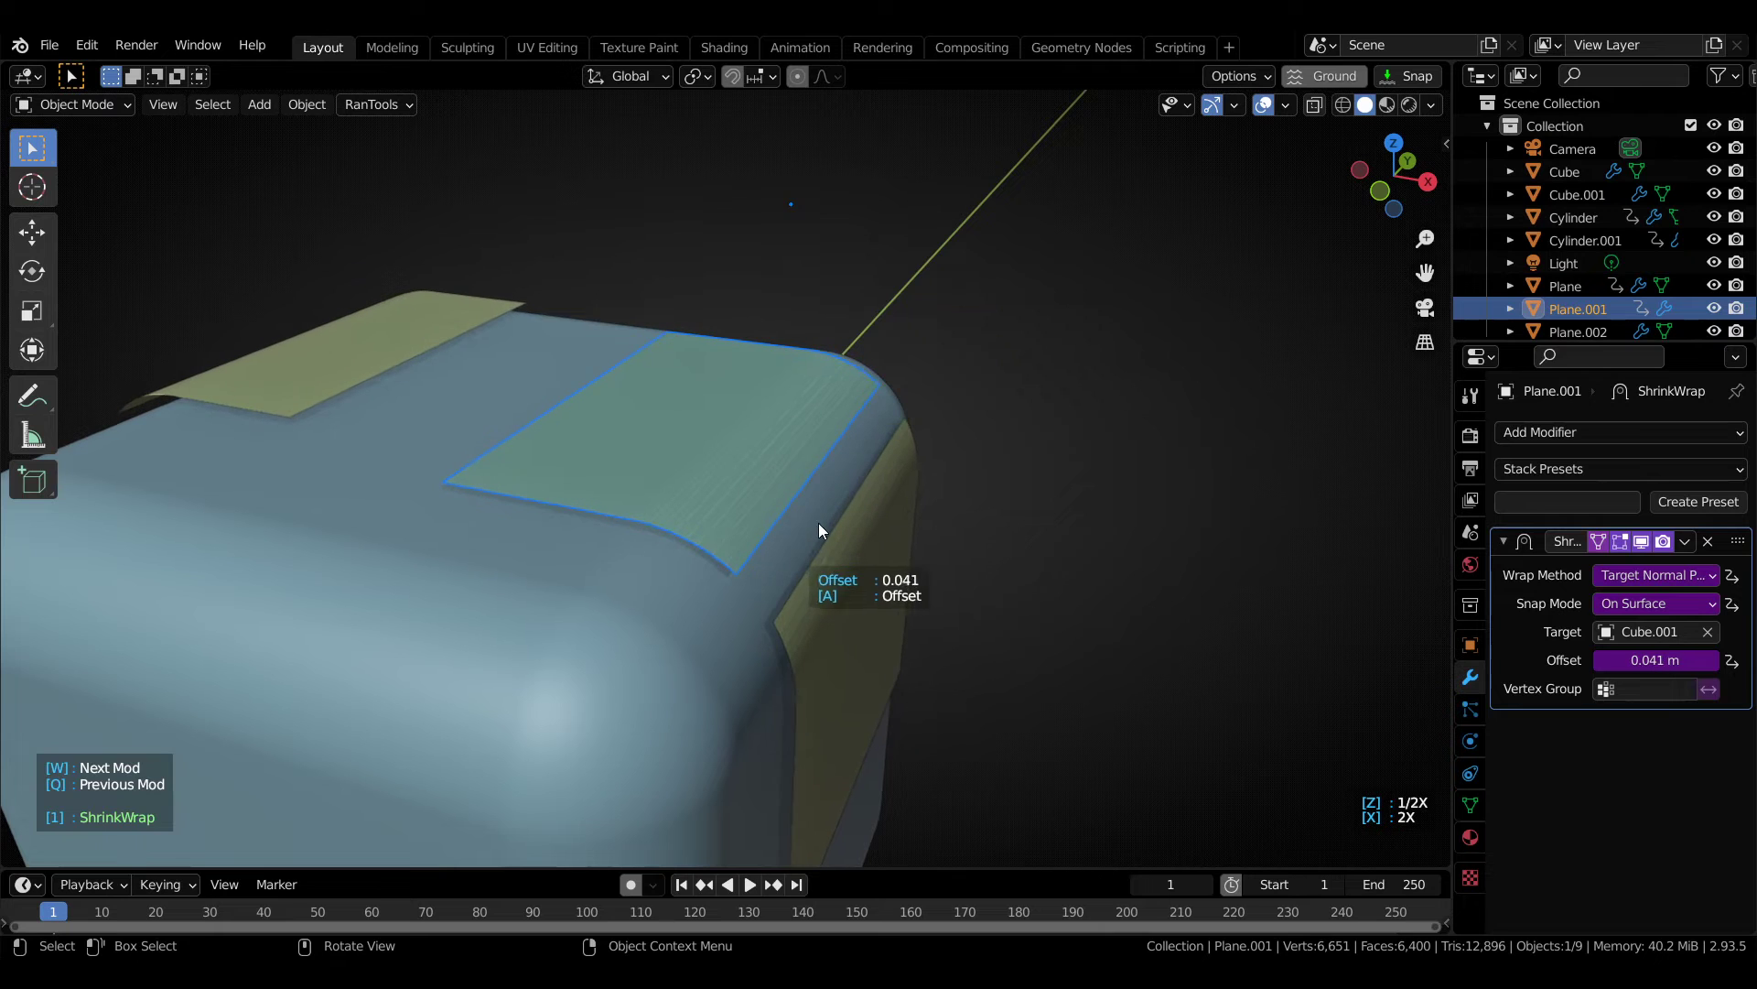
{"action": "left_click", "coordinate": [818, 524]}
{"action": "middle_click_drag", "start_coordinate": [869, 549], "coordinate": [1030, 463]}
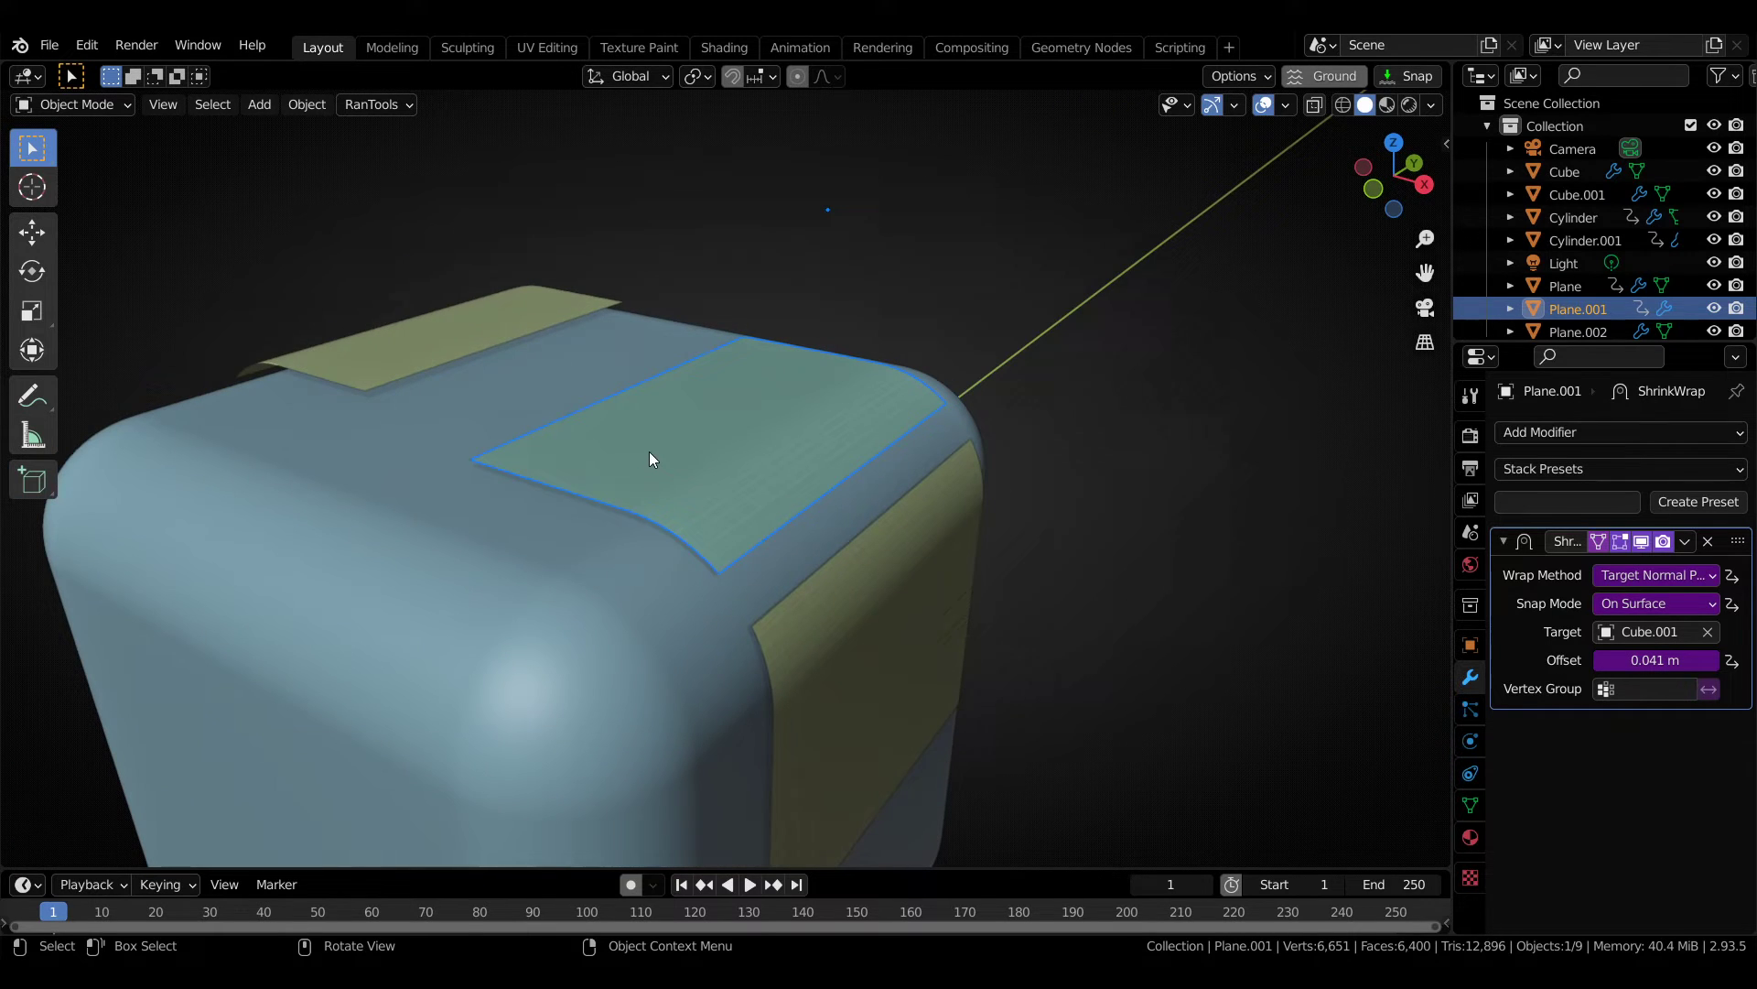
- Unlink the green plane's ShrinkWrap modifier from the shared preset and adjust its offset independently
{"action": "key", "text": "alt+q"}
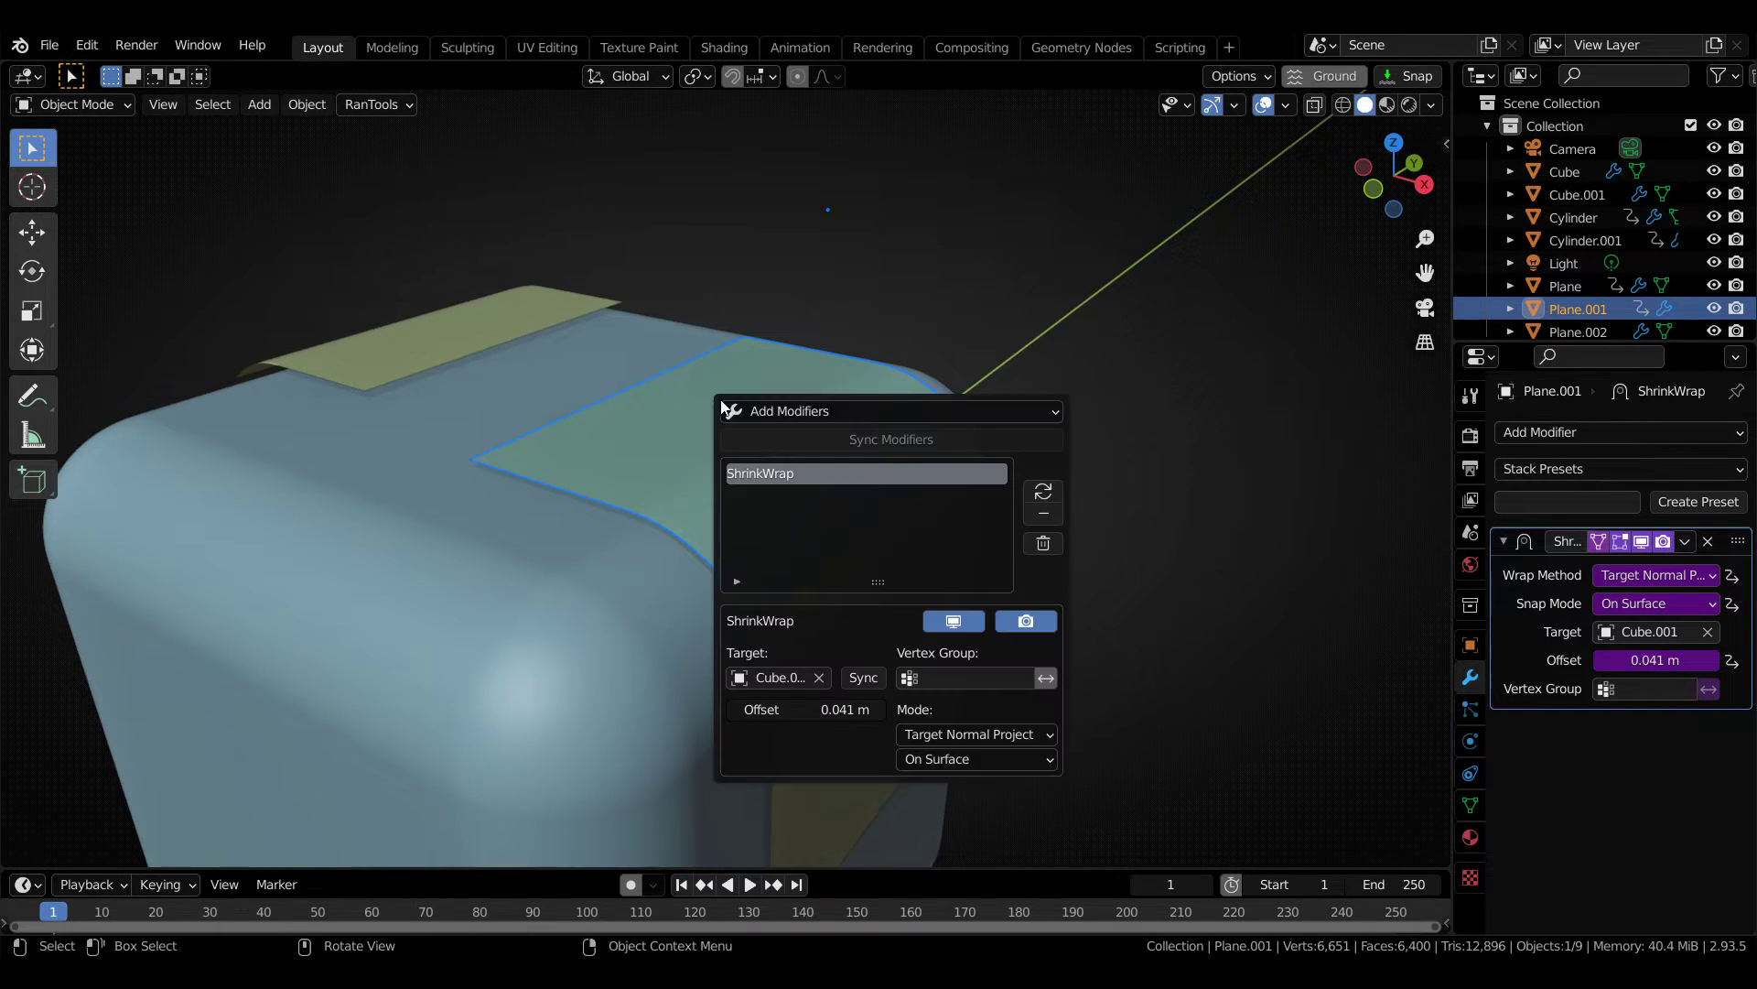
{"action": "left_click", "coordinate": [1043, 516]}
{"action": "middle_click_drag", "start_coordinate": [815, 411], "coordinate": [832, 421]}
{"action": "left_click", "coordinate": [832, 421]}
{"action": "key", "text": "shift+q"}
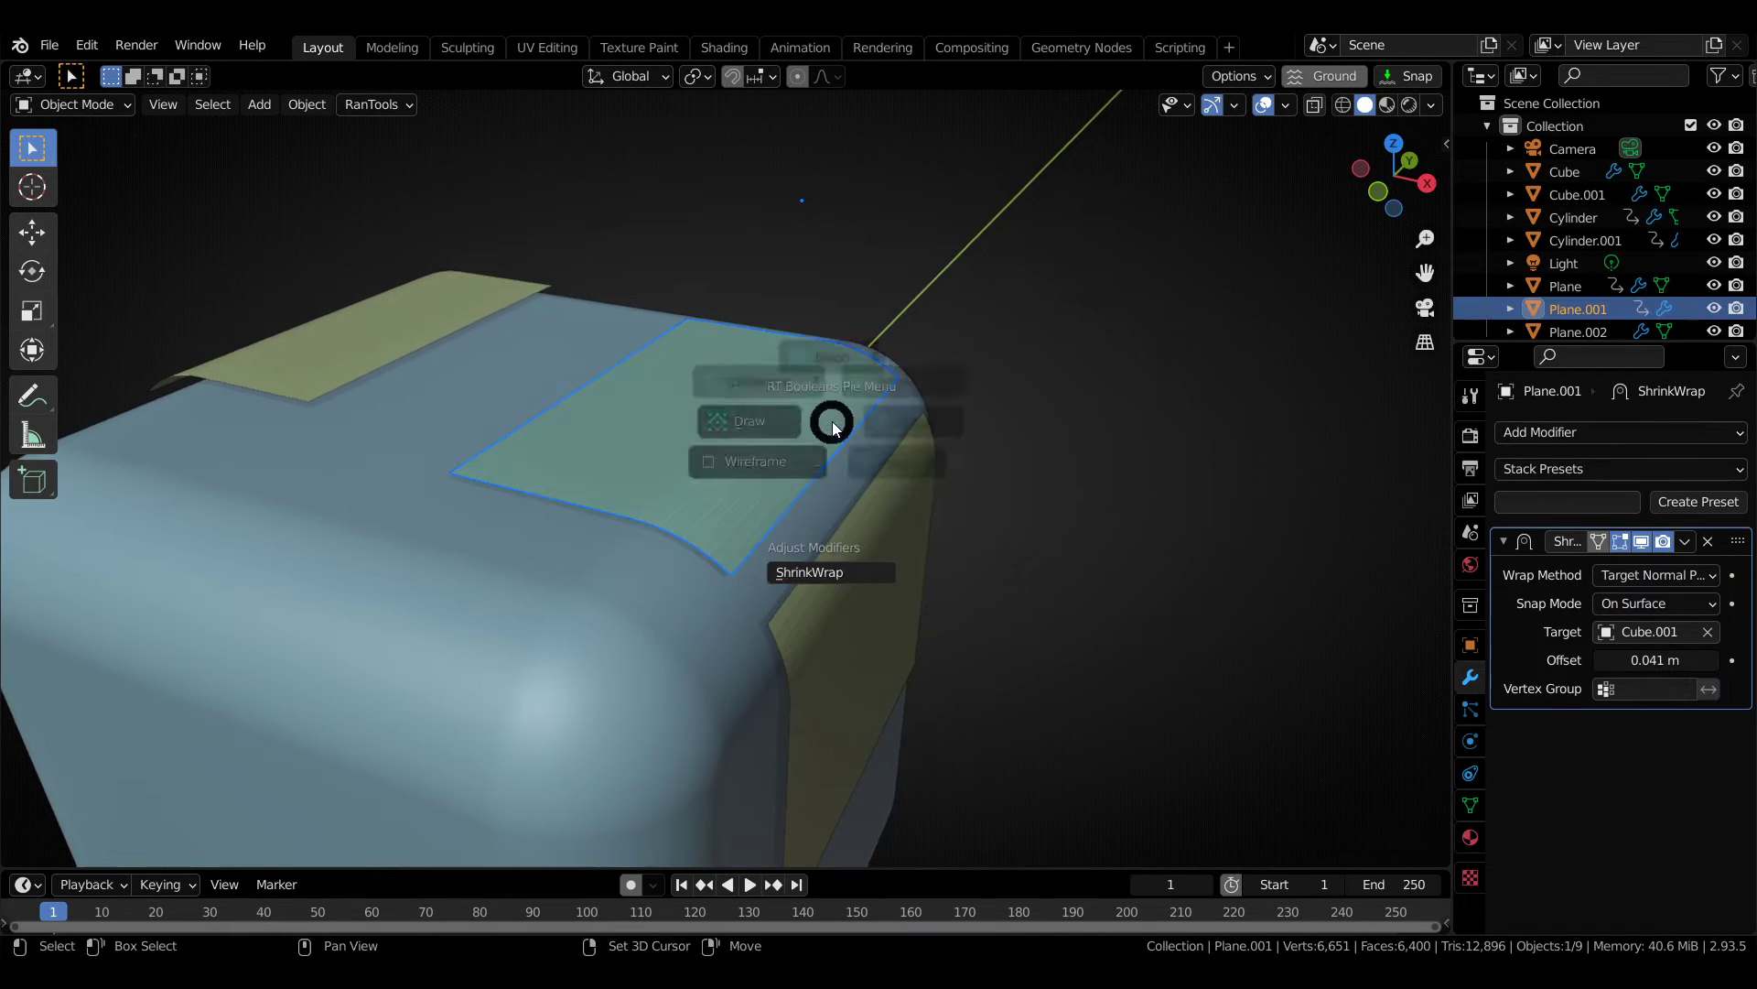
{"action": "left_click", "coordinate": [848, 574]}
{"action": "left_click", "coordinate": [862, 577]}
- Select the olive plane on top of the rounded cube and try a linked Shrinkwrap offset of about 0.062 m
{"action": "left_click", "coordinate": [380, 312]}
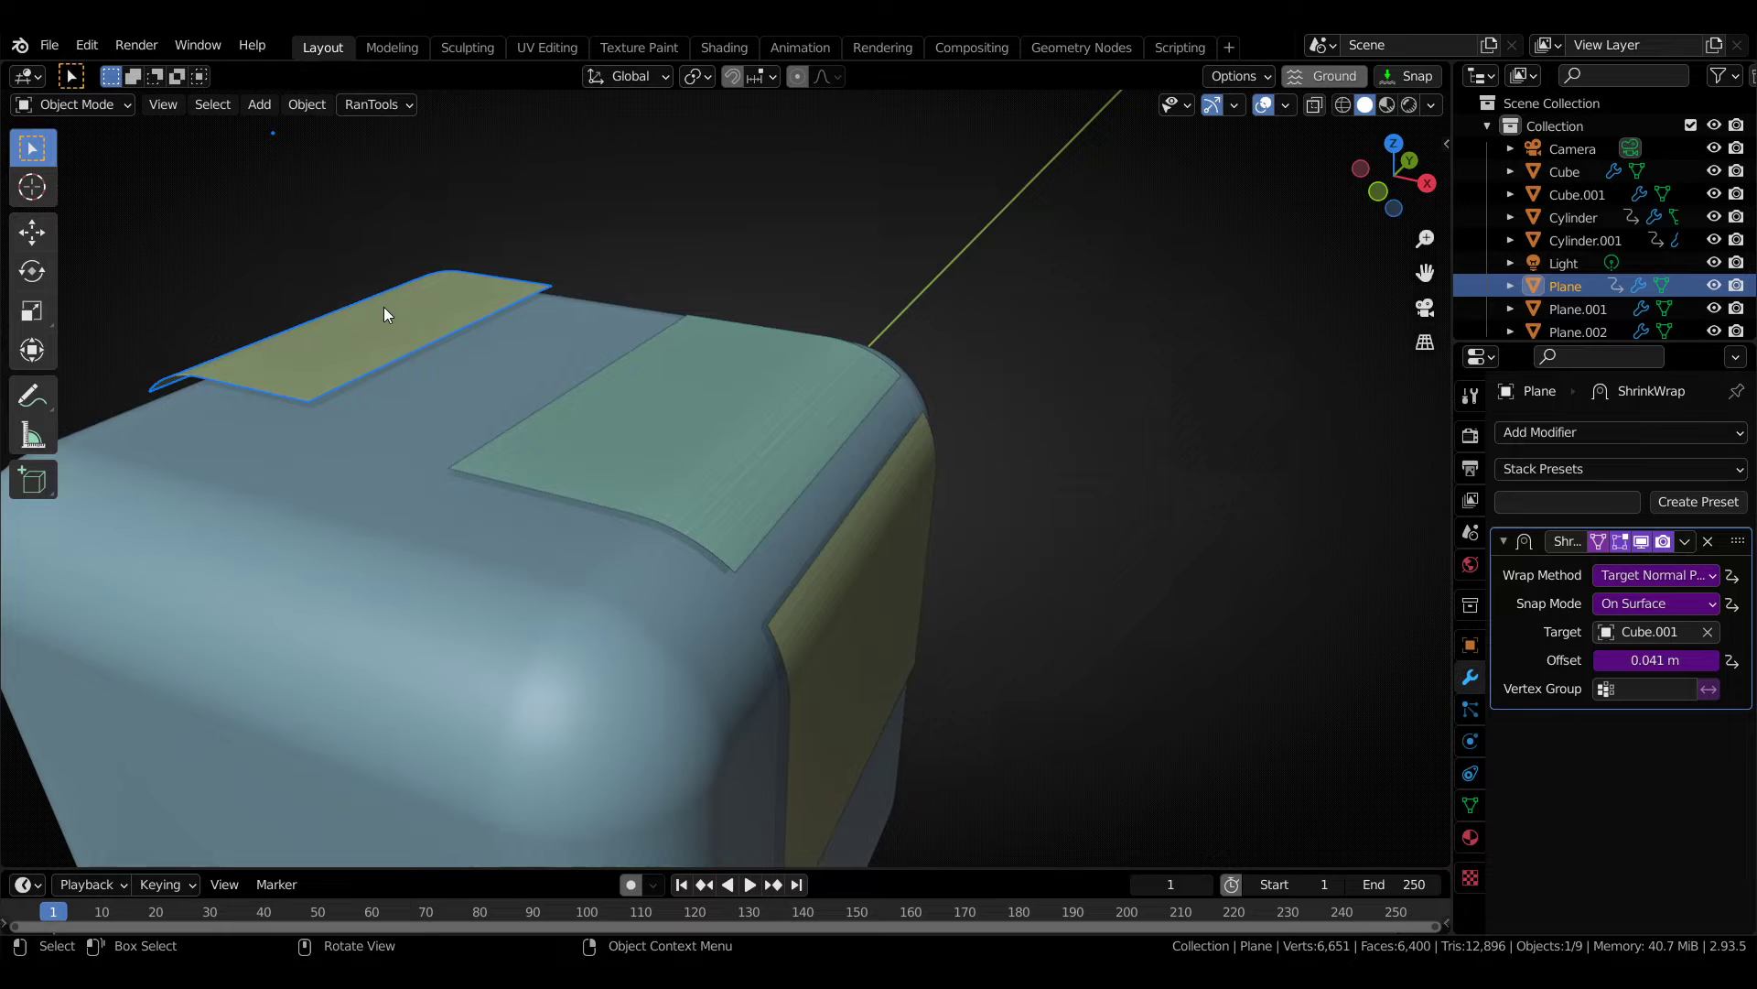
{"action": "key", "text": "alt+shift+q"}
{"action": "left_click", "coordinate": [820, 478]}
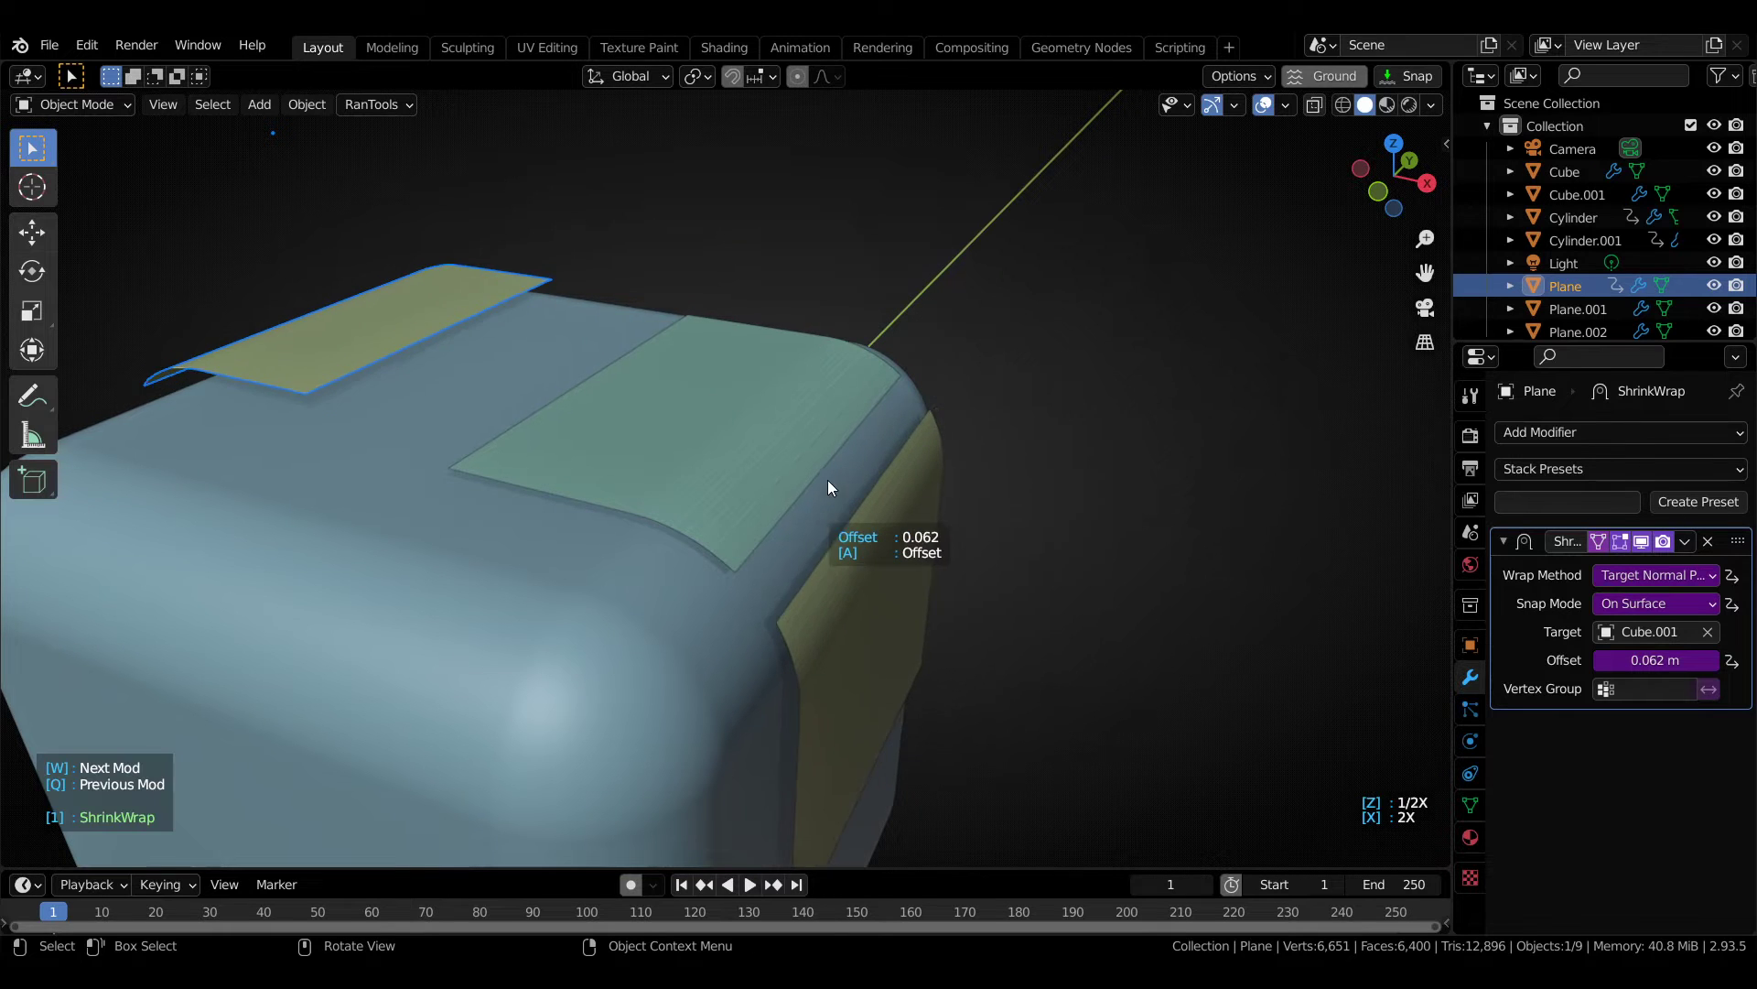
{"action": "right_click", "coordinate": [820, 481]}
- Select the large cube between the two cylinders and open the modifier adjustment list for it
{"action": "scroll", "coordinate": [861, 472], "scroll_direction": "down", "scroll_amount": 4}
{"action": "middle_click_drag", "start_coordinate": [871, 471], "coordinate": [889, 470]}
{"action": "left_click", "coordinate": [844, 551]}
{"action": "middle_click_drag", "start_coordinate": [778, 610], "coordinate": [750, 543], "text": "shift"}
{"action": "scroll", "coordinate": [936, 425], "scroll_direction": "down", "scroll_amount": 3}
{"action": "left_click", "coordinate": [631, 558]}
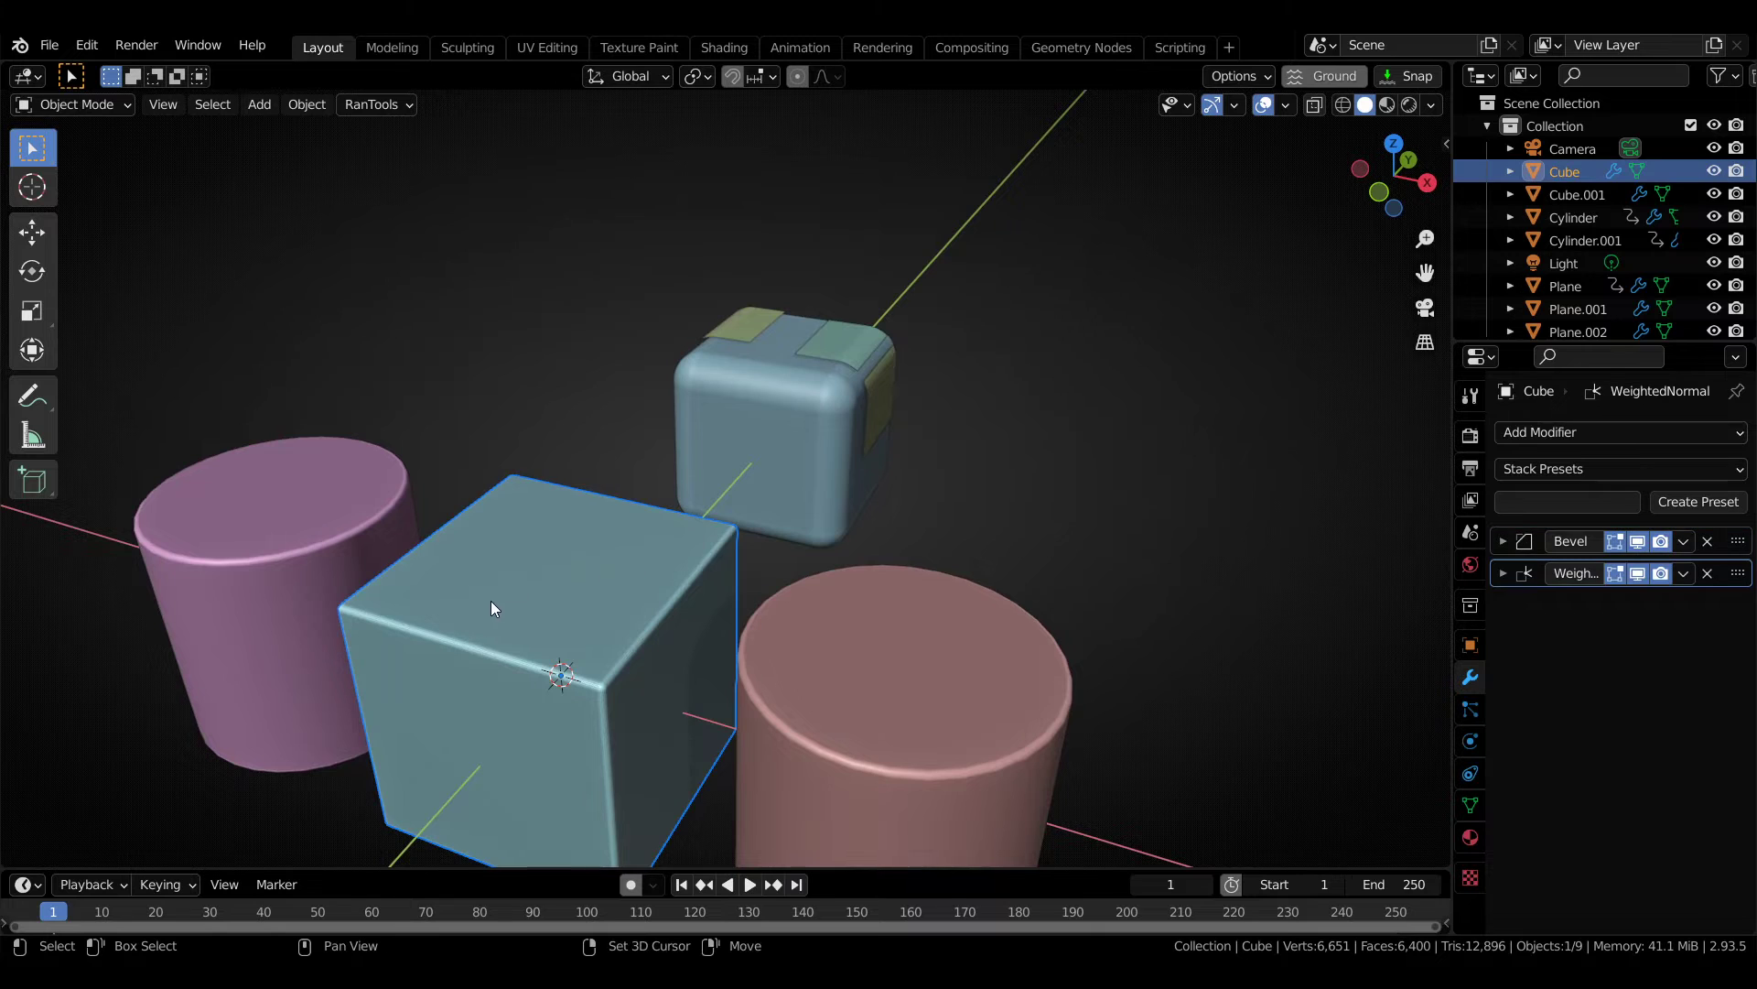
{"action": "key", "text": "shift+q"}
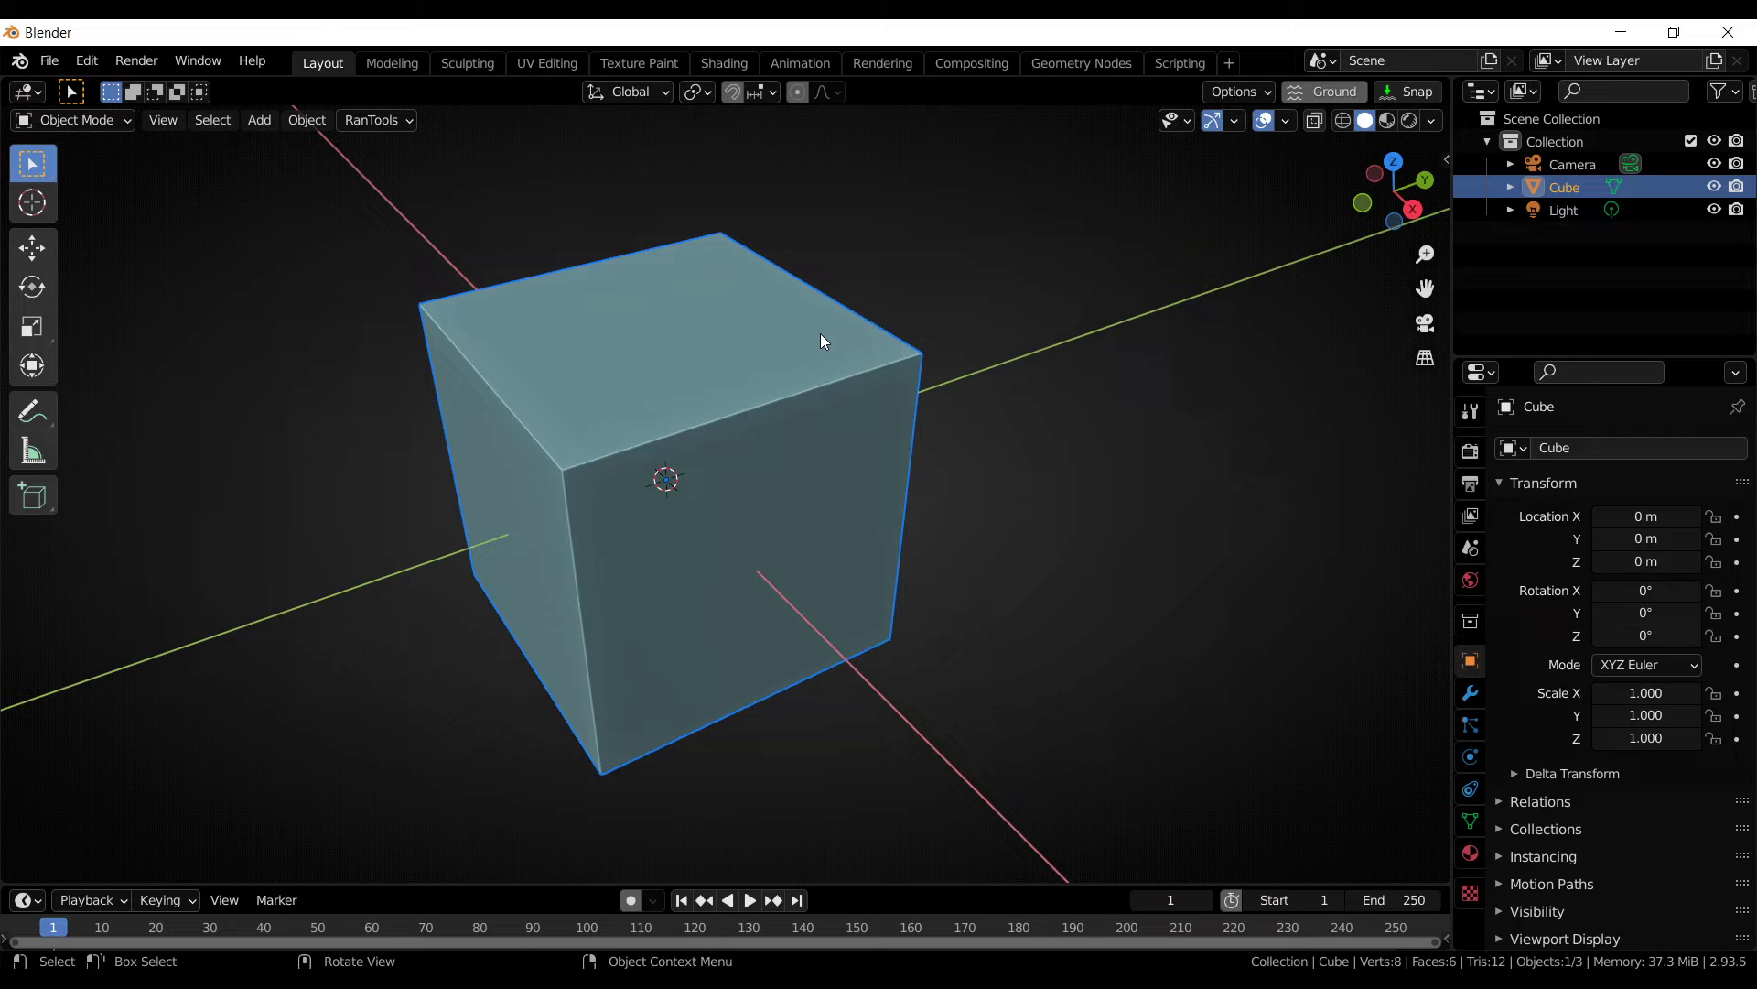
- Set up a new RanTools project named TestProject
{"action": "key", "text": "shift+p"}
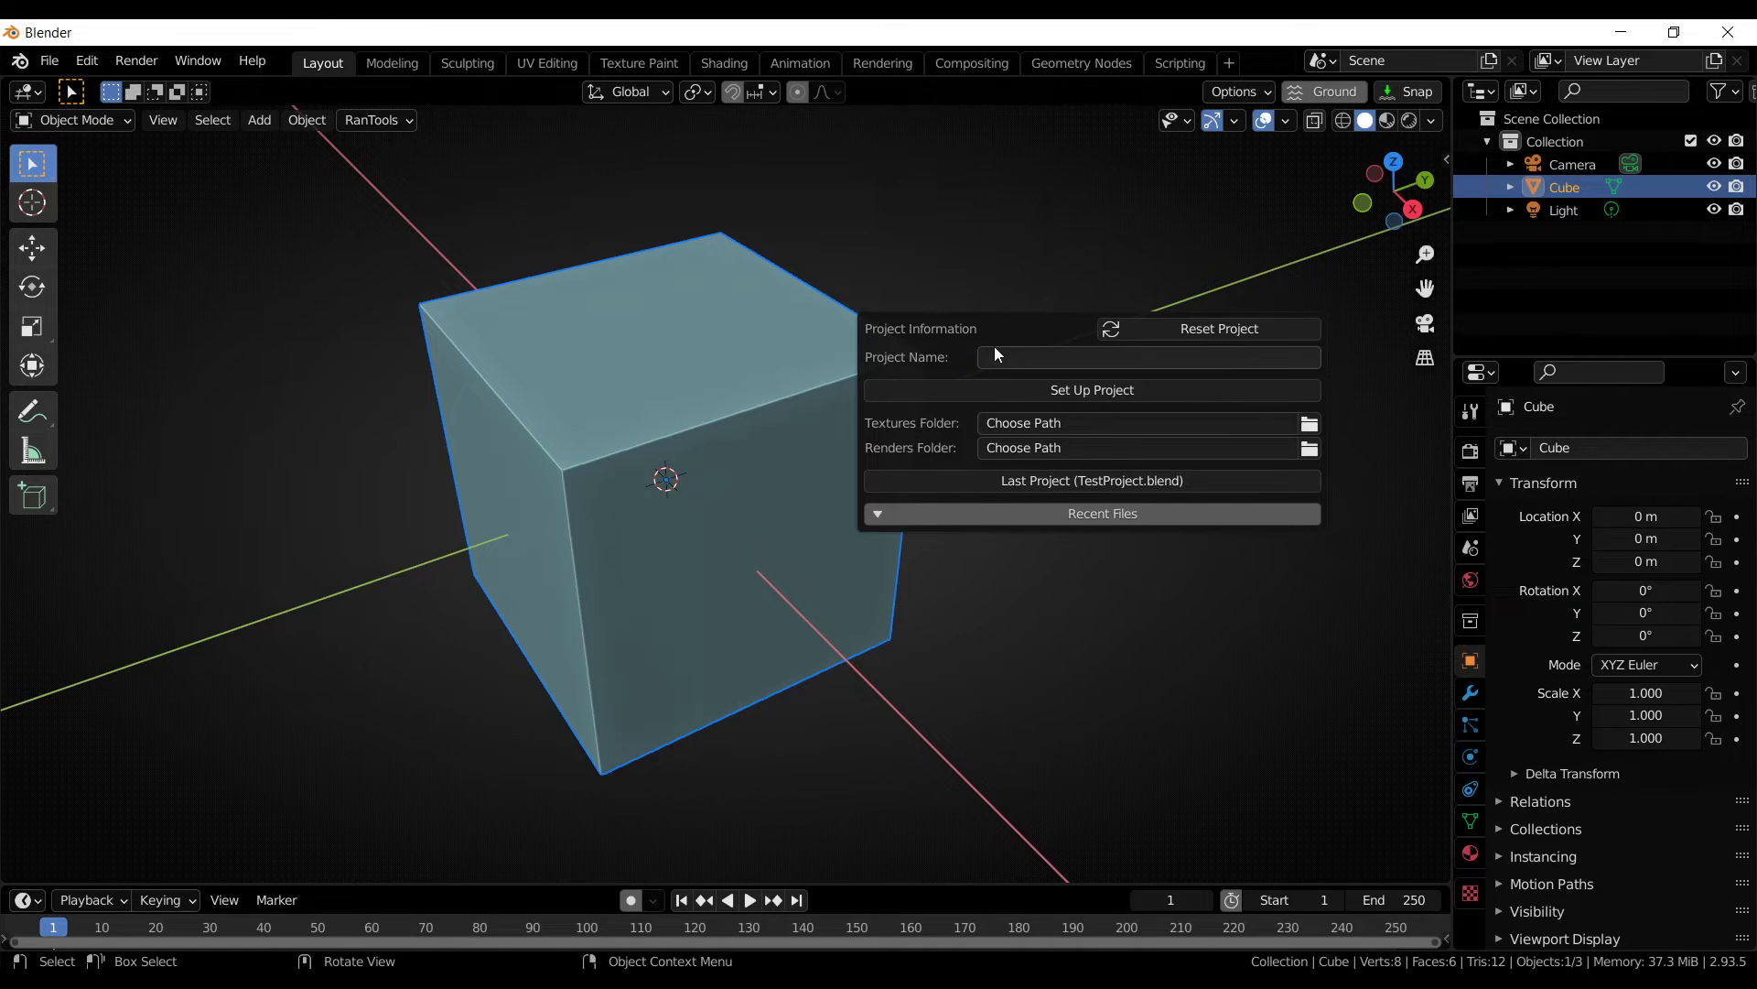
{"action": "left_click", "coordinate": [1015, 356]}
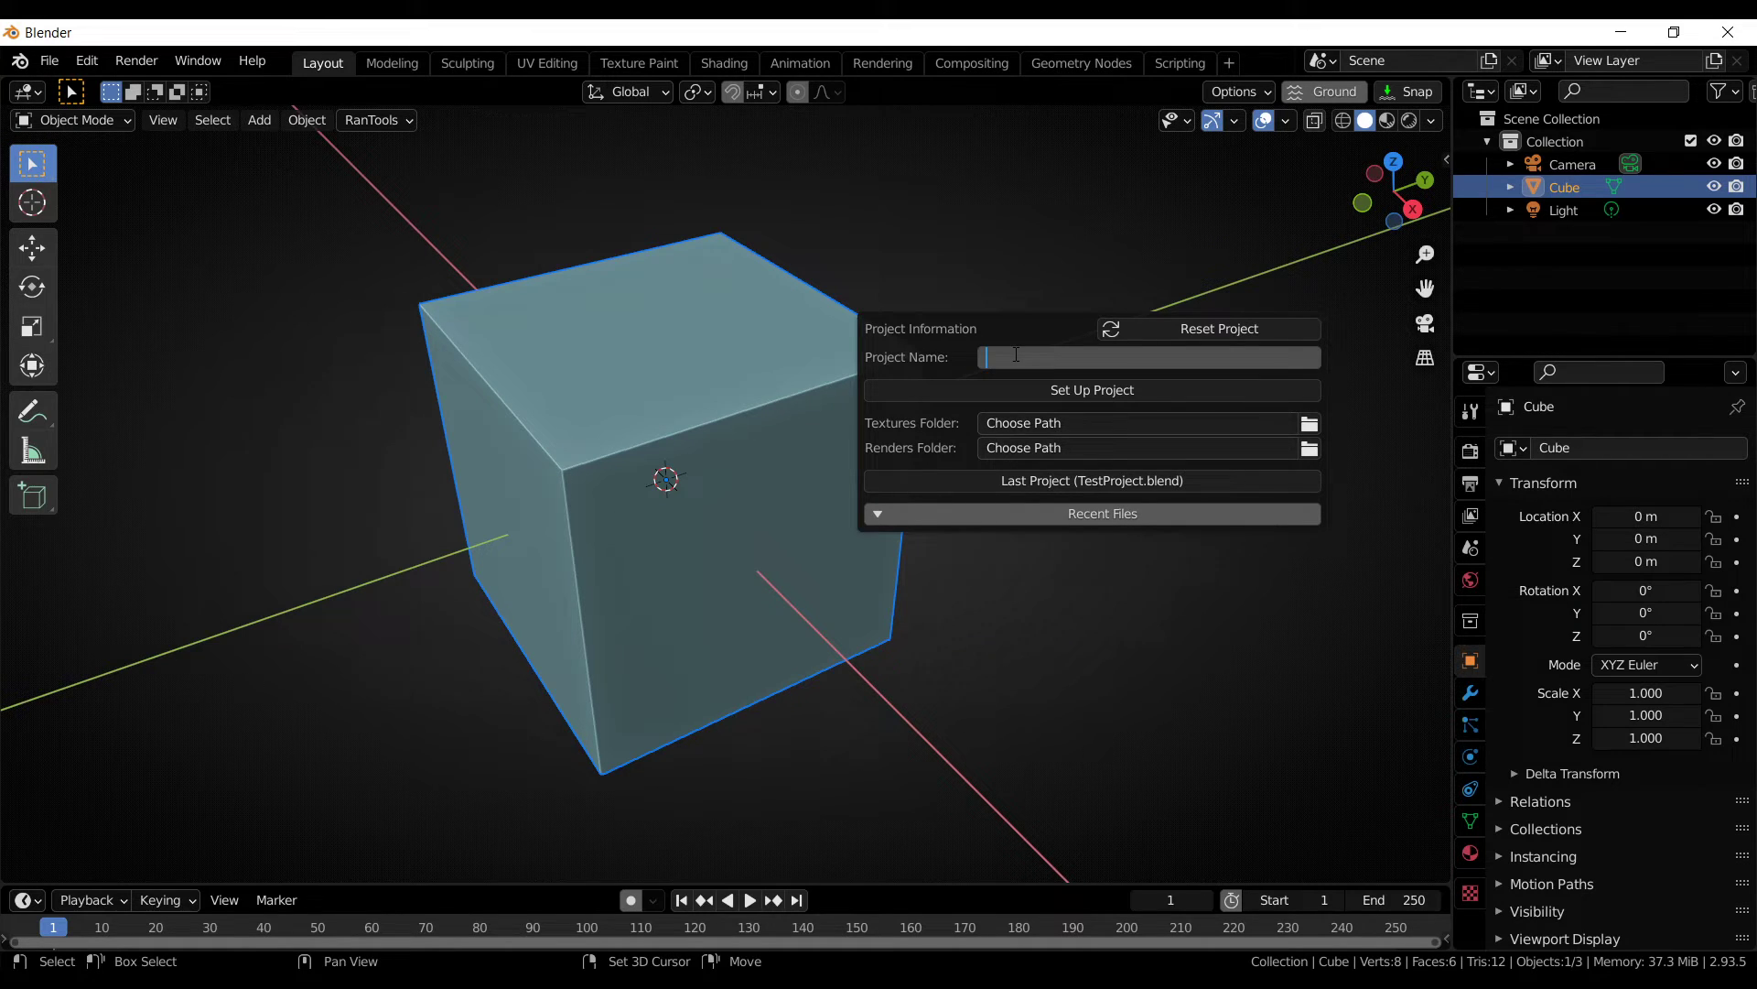
{"action": "type", "text": "TestProject"}
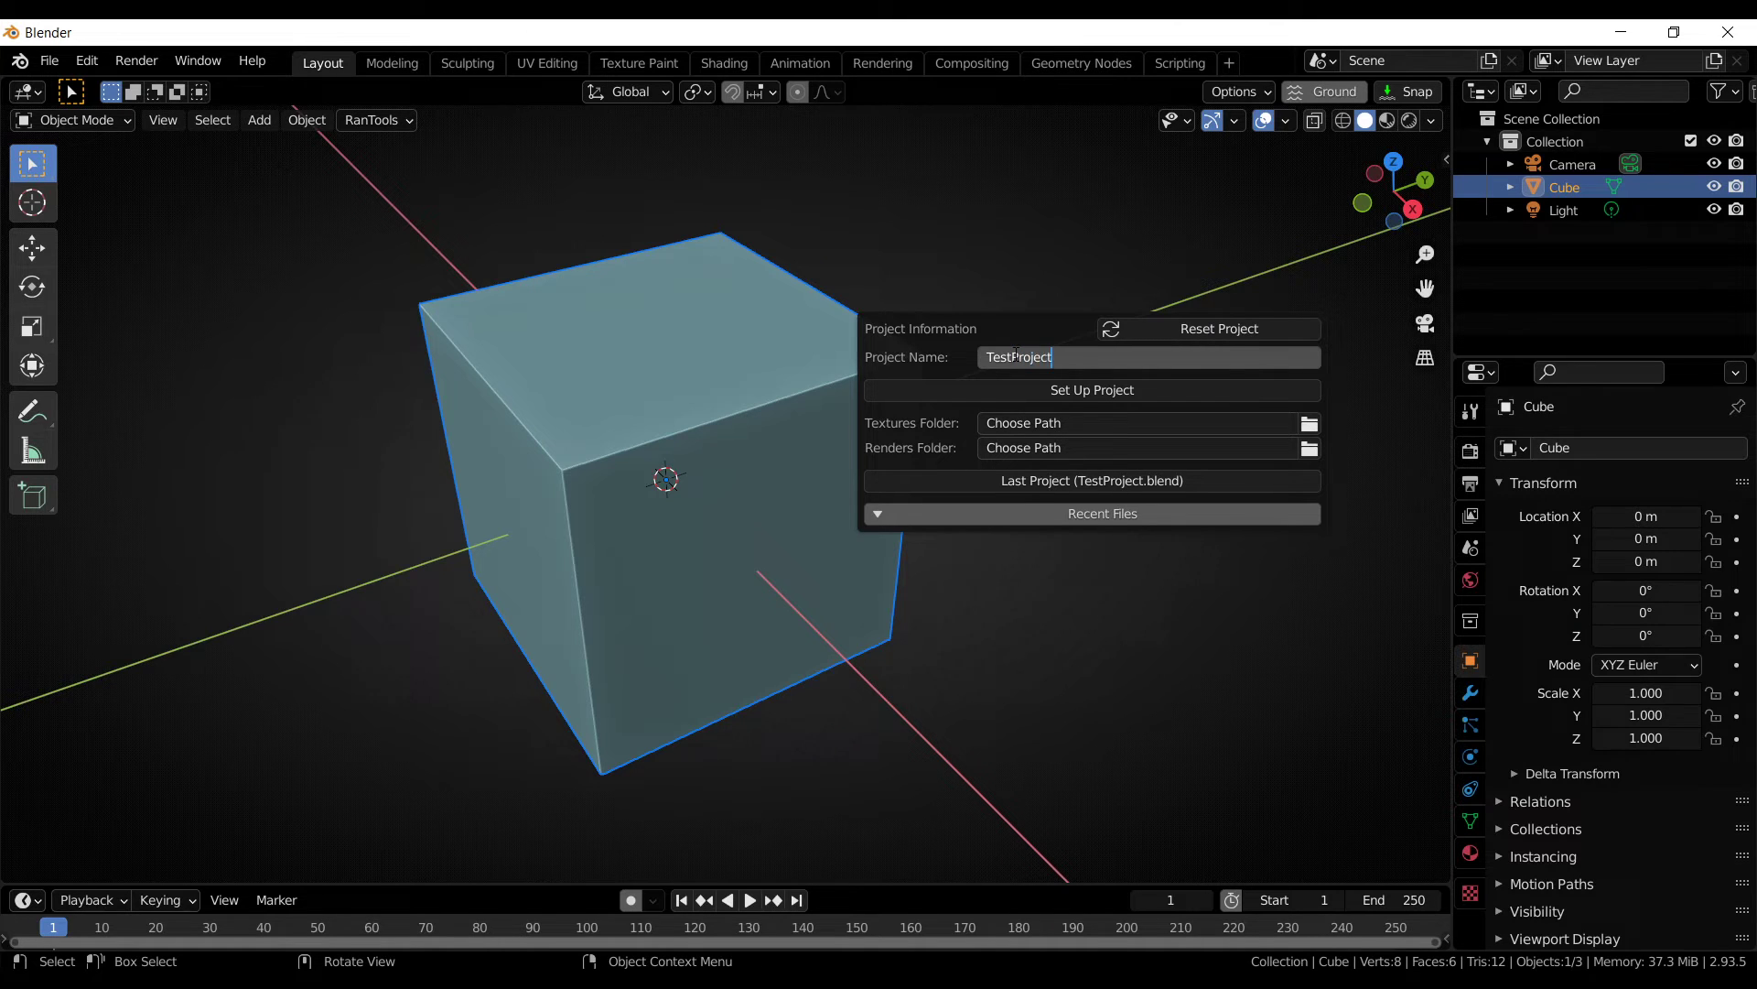
{"action": "key", "text": "Return"}
{"action": "left_click", "coordinate": [1056, 388]}
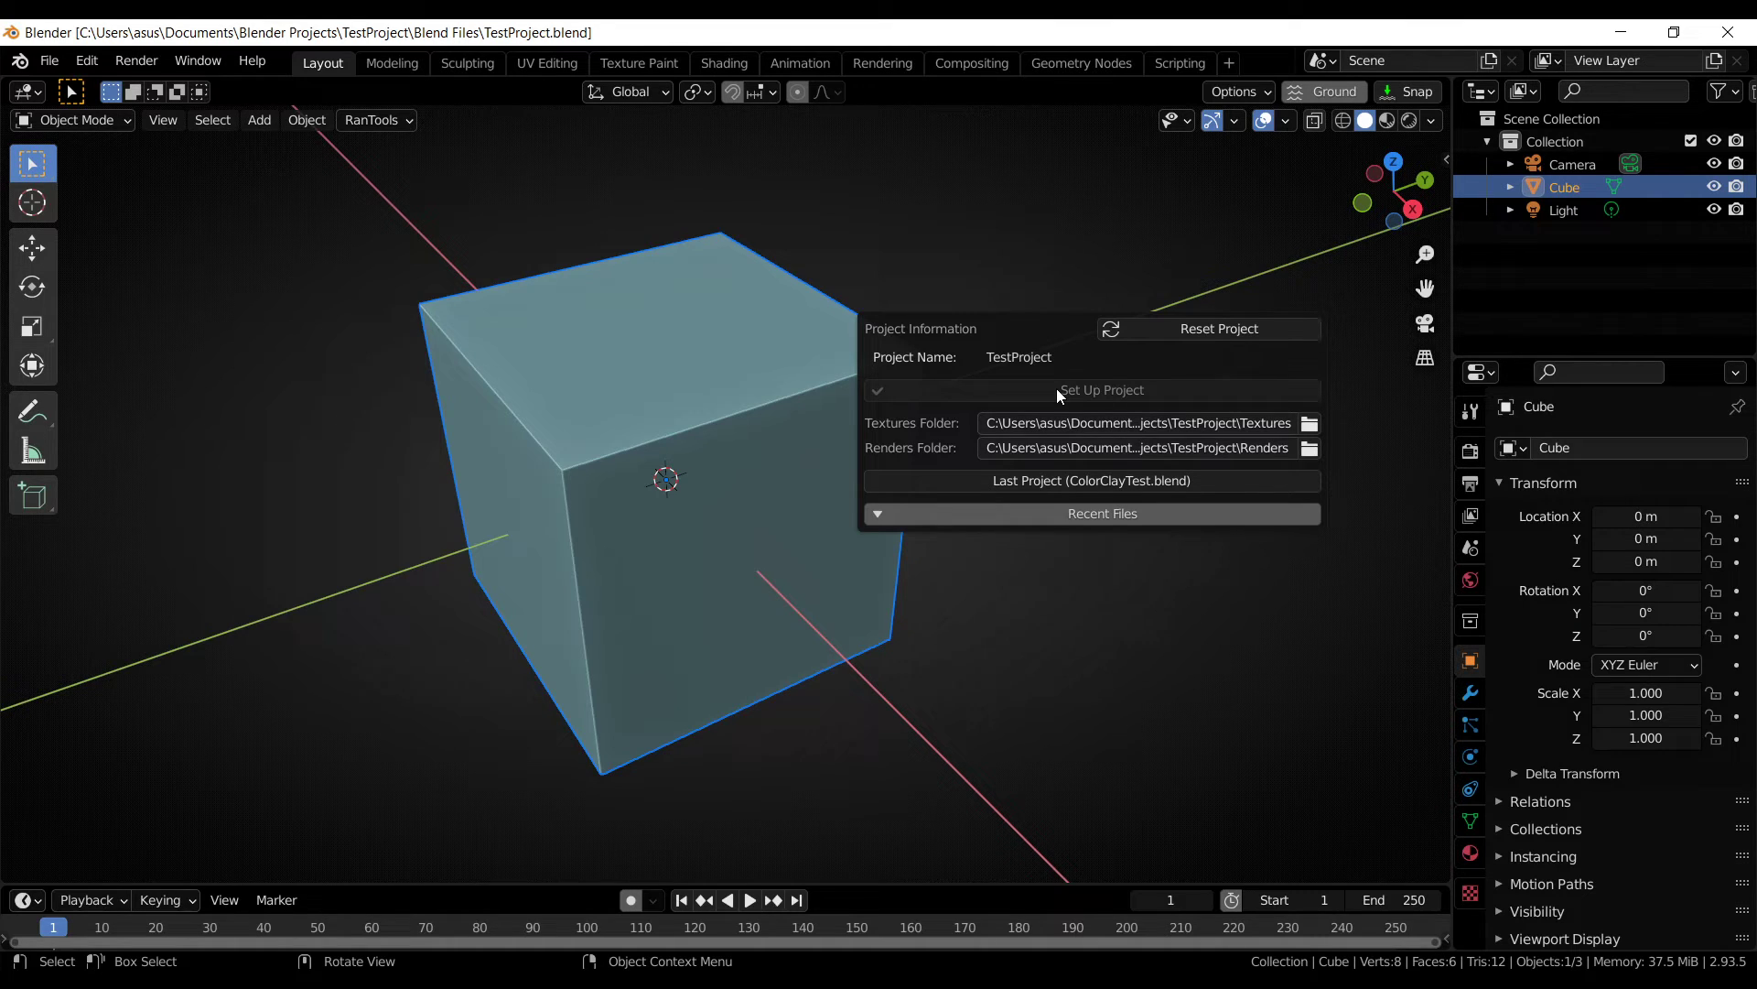
- Inspect the Blend Files, Renders and Textures folders of TestProject in the file explorer and close the window
{"action": "left_click", "coordinate": [1309, 426]}
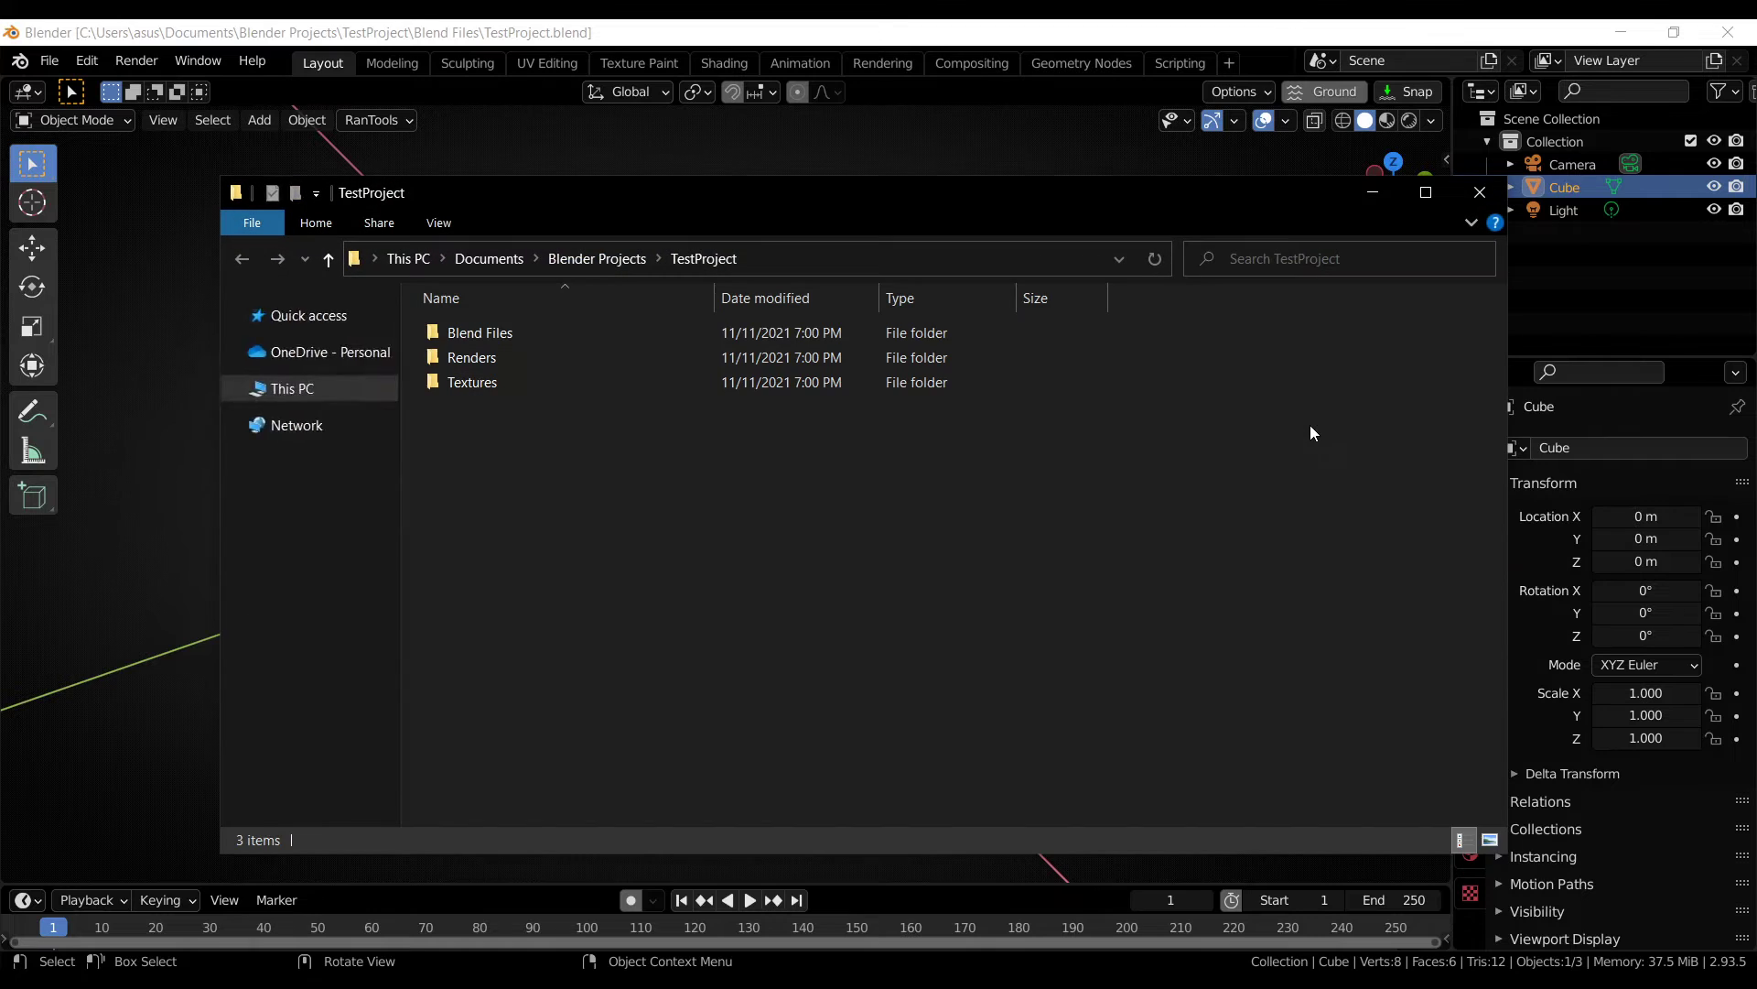
{"action": "double_click", "coordinate": [501, 337]}
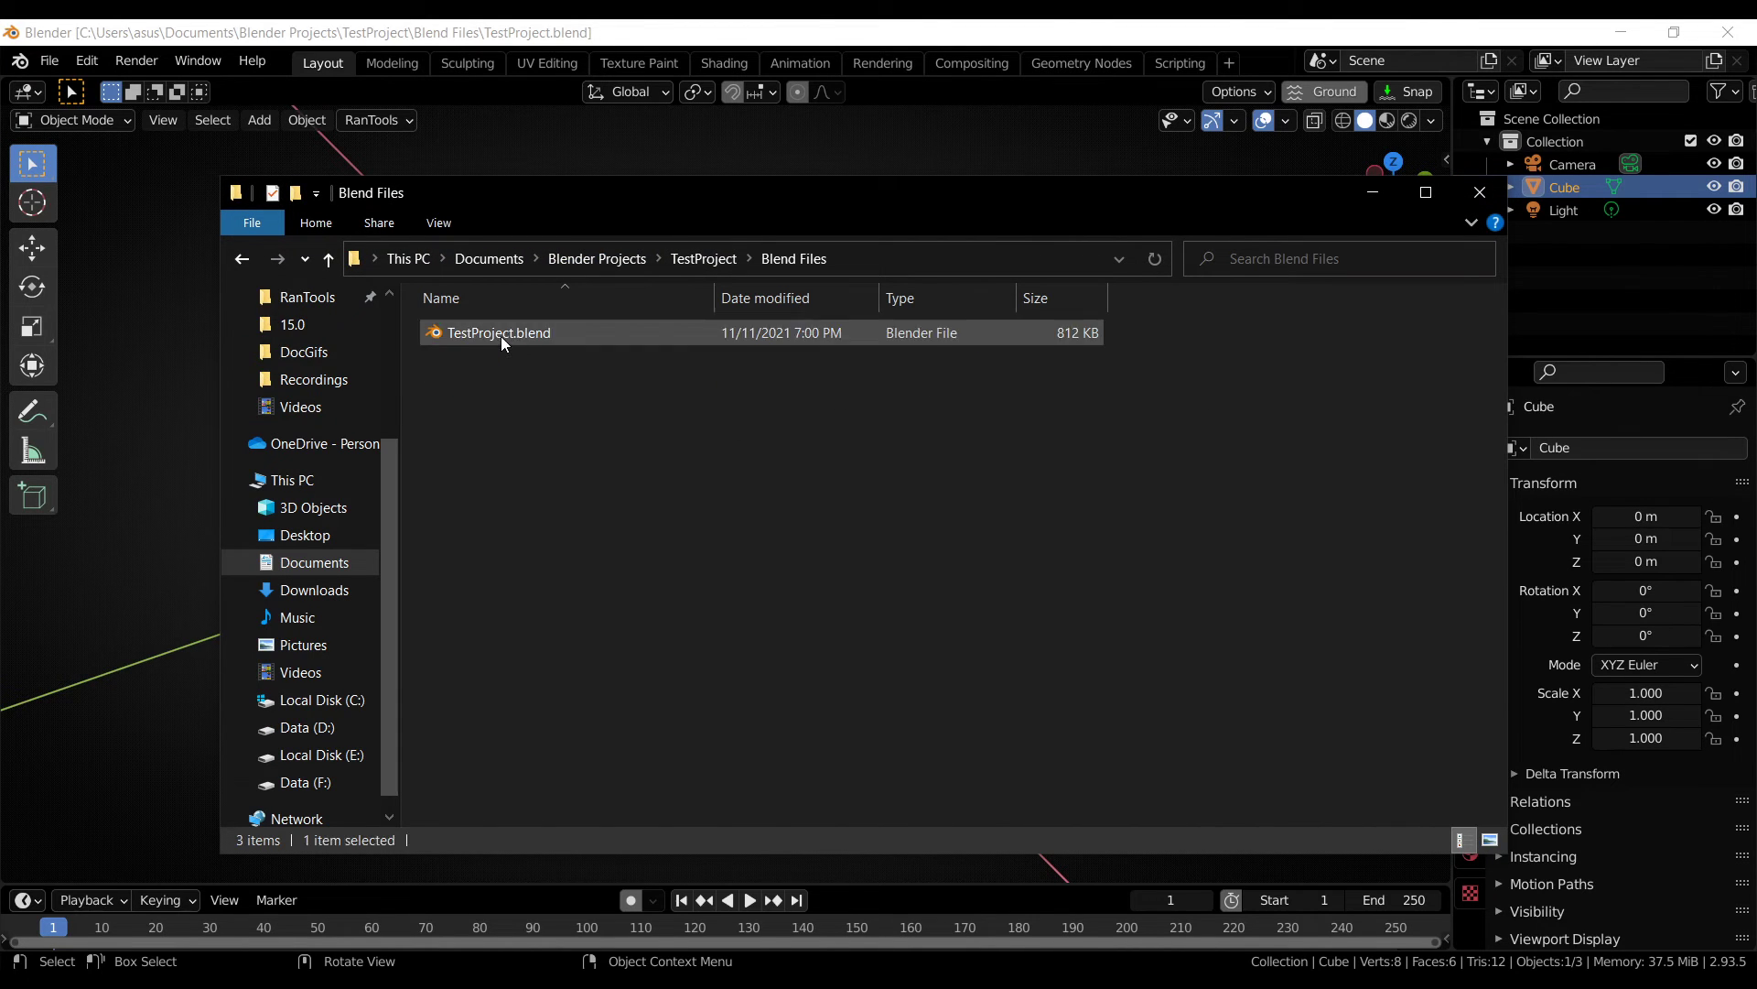
{"action": "key", "text": "alt+Up"}
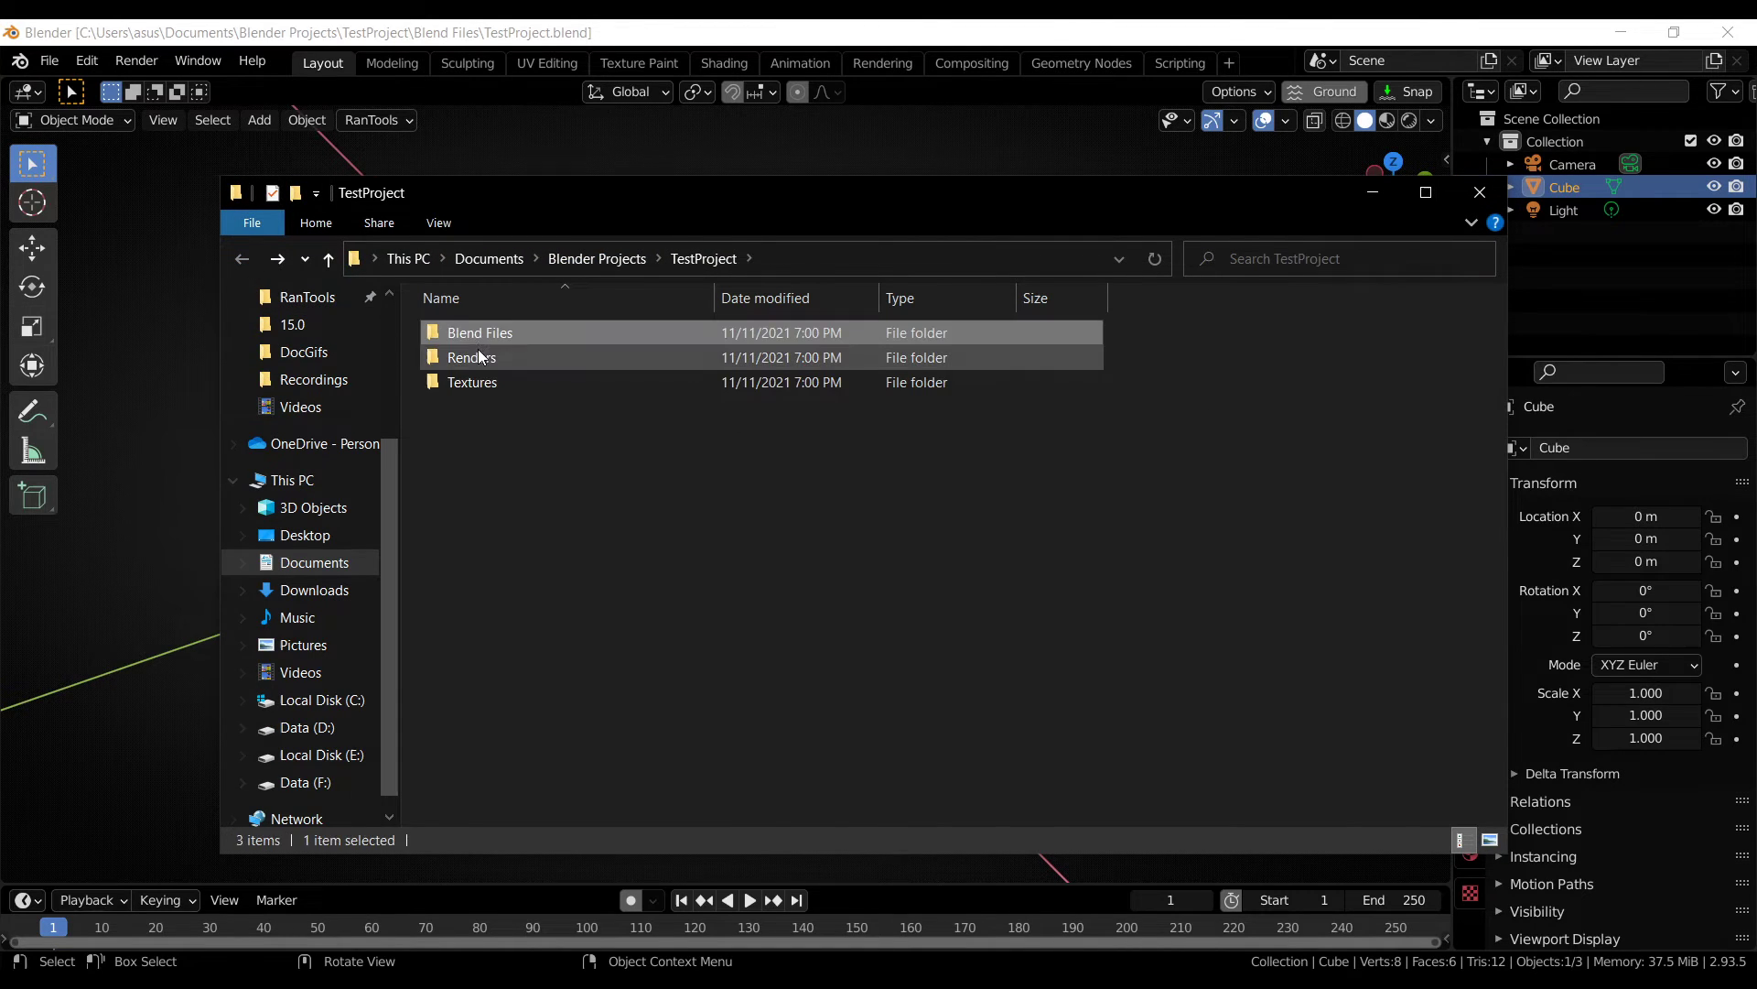
{"action": "double_click", "coordinate": [478, 349]}
{"action": "left_click", "coordinate": [242, 259]}
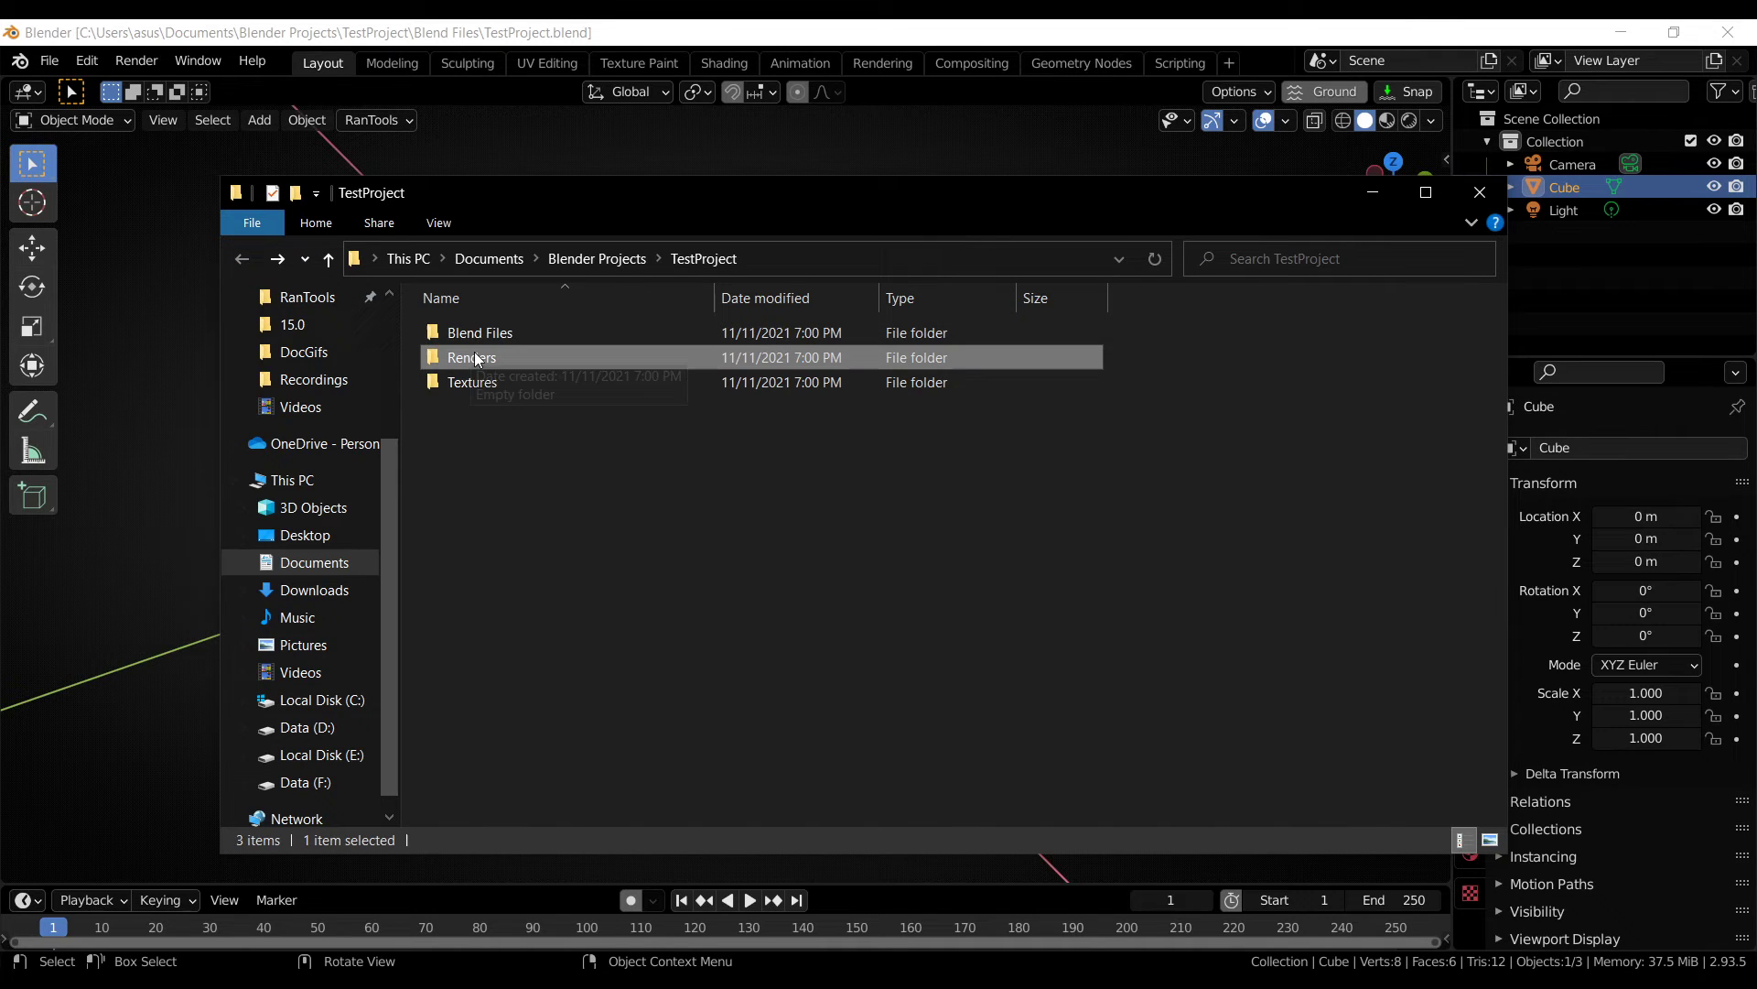
{"action": "left_click", "coordinate": [492, 379]}
{"action": "double_click", "coordinate": [492, 379]}
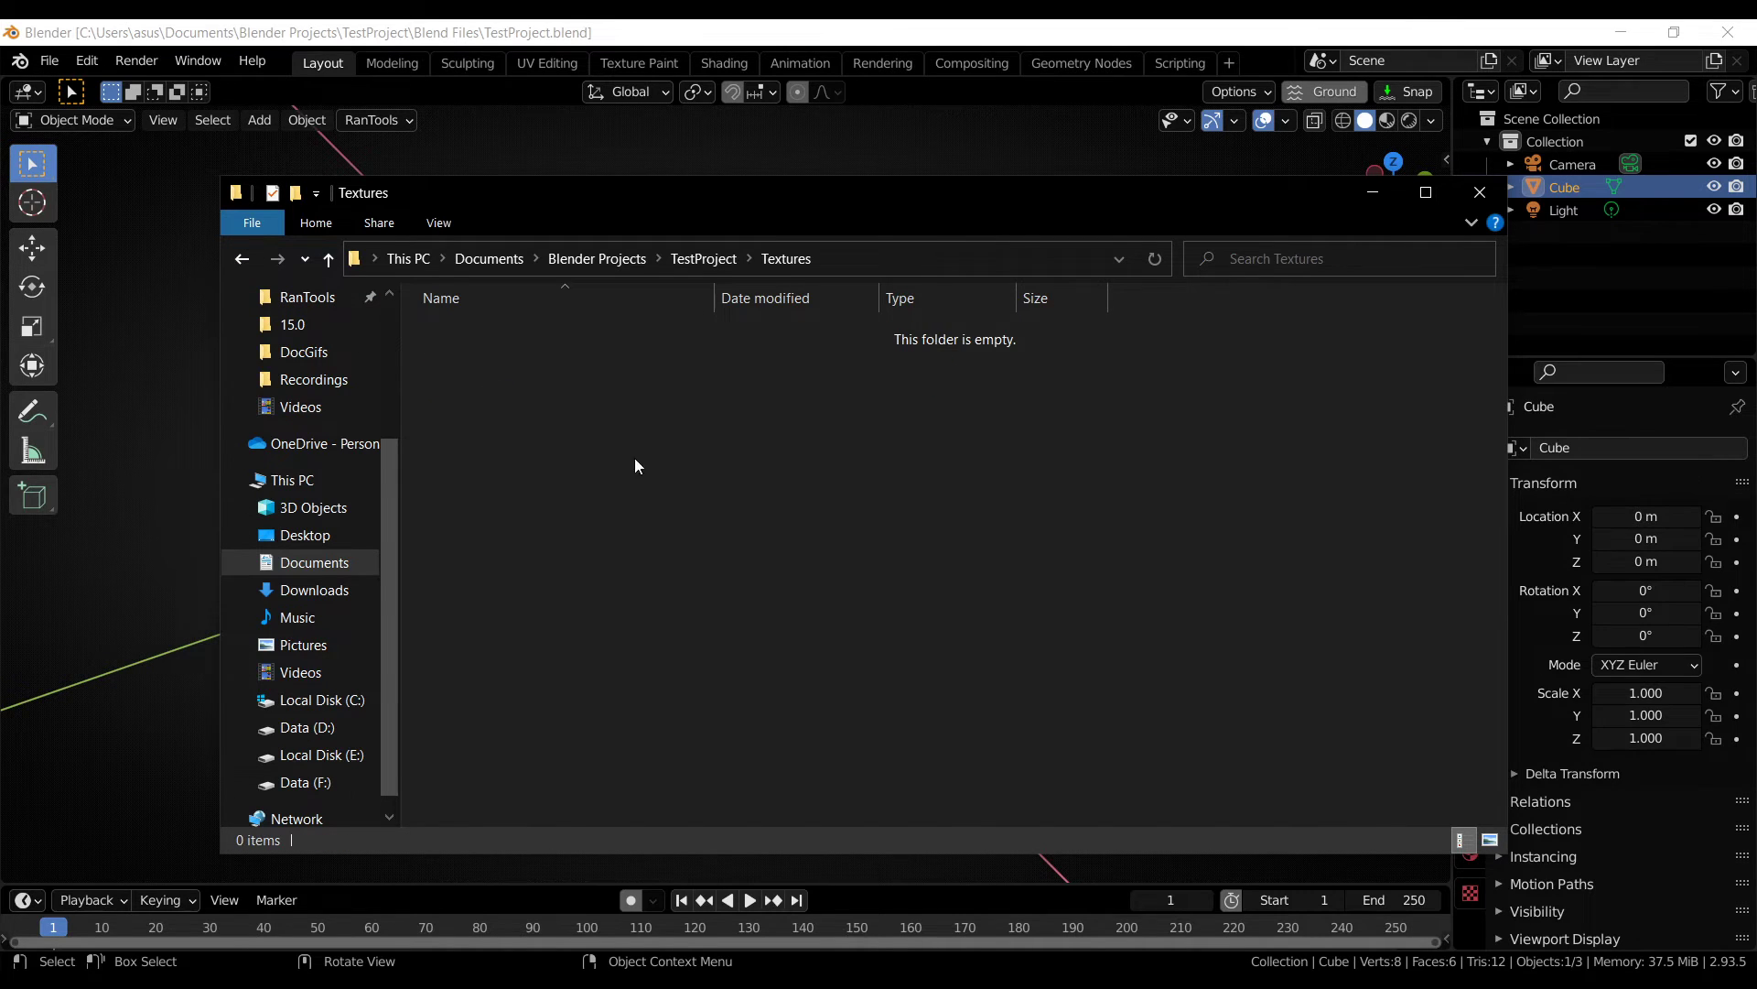
{"action": "left_click", "coordinate": [243, 259]}
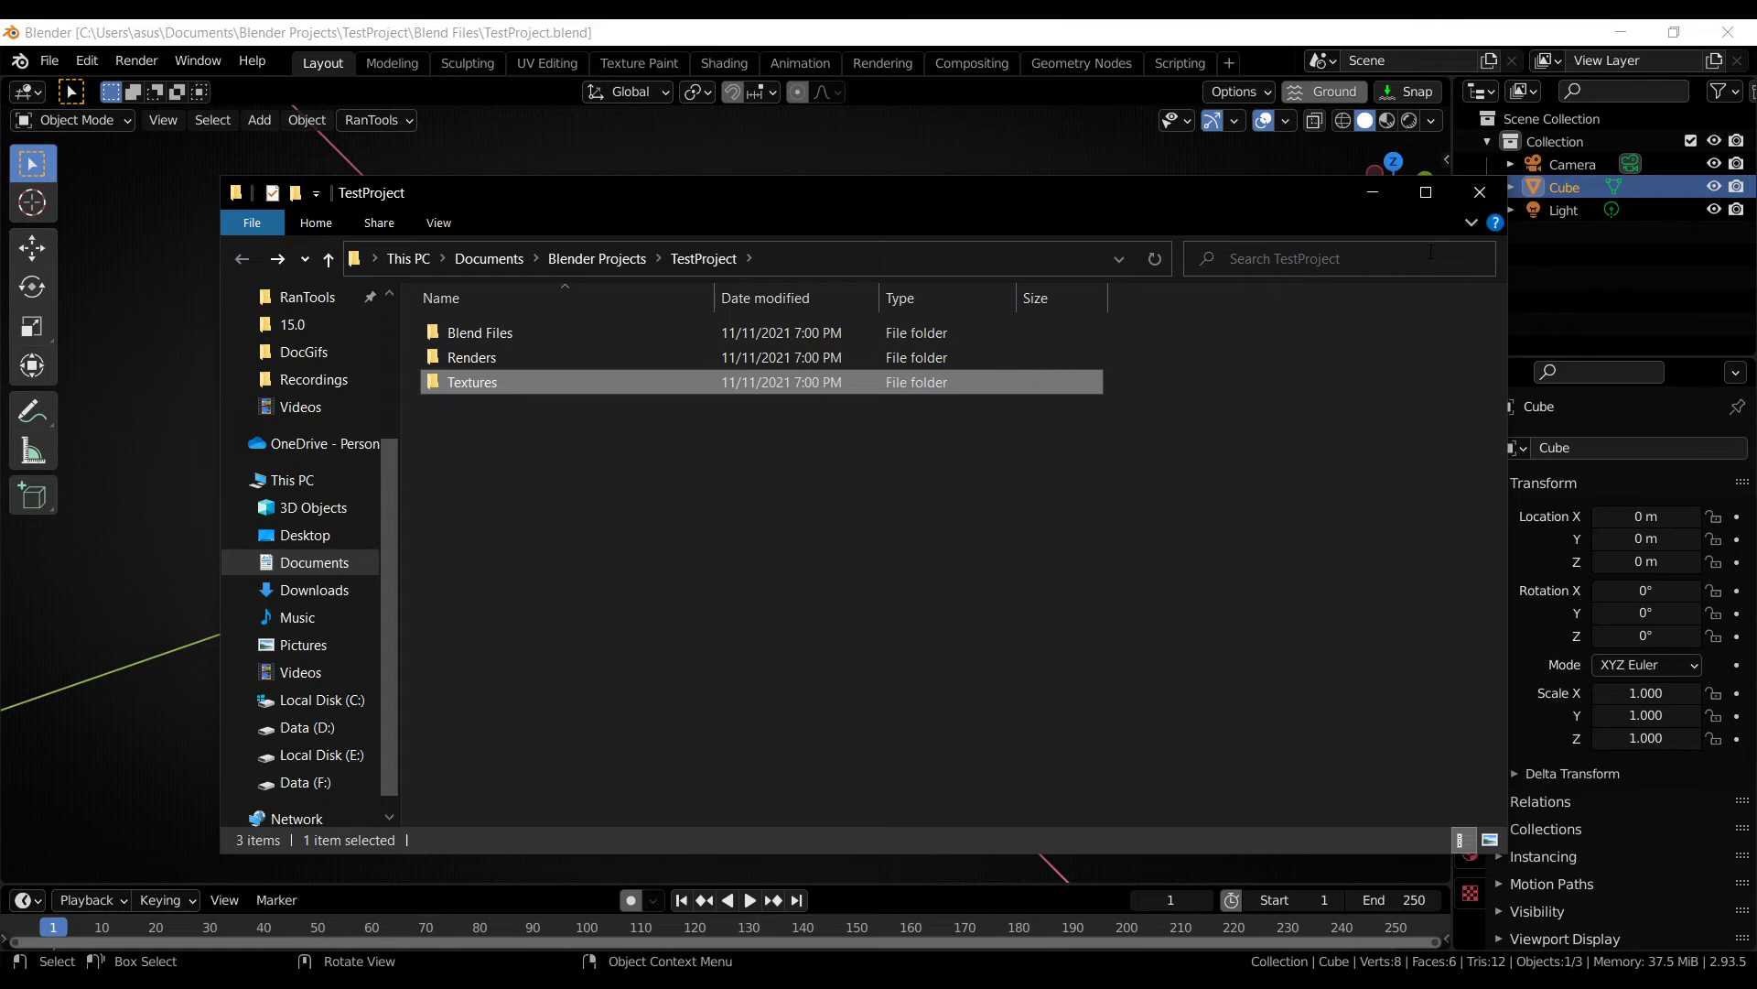
{"action": "left_click", "coordinate": [1480, 192]}
- Start a new General file without saving the changes to TestProject.blend
{"action": "left_click", "coordinate": [962, 271]}
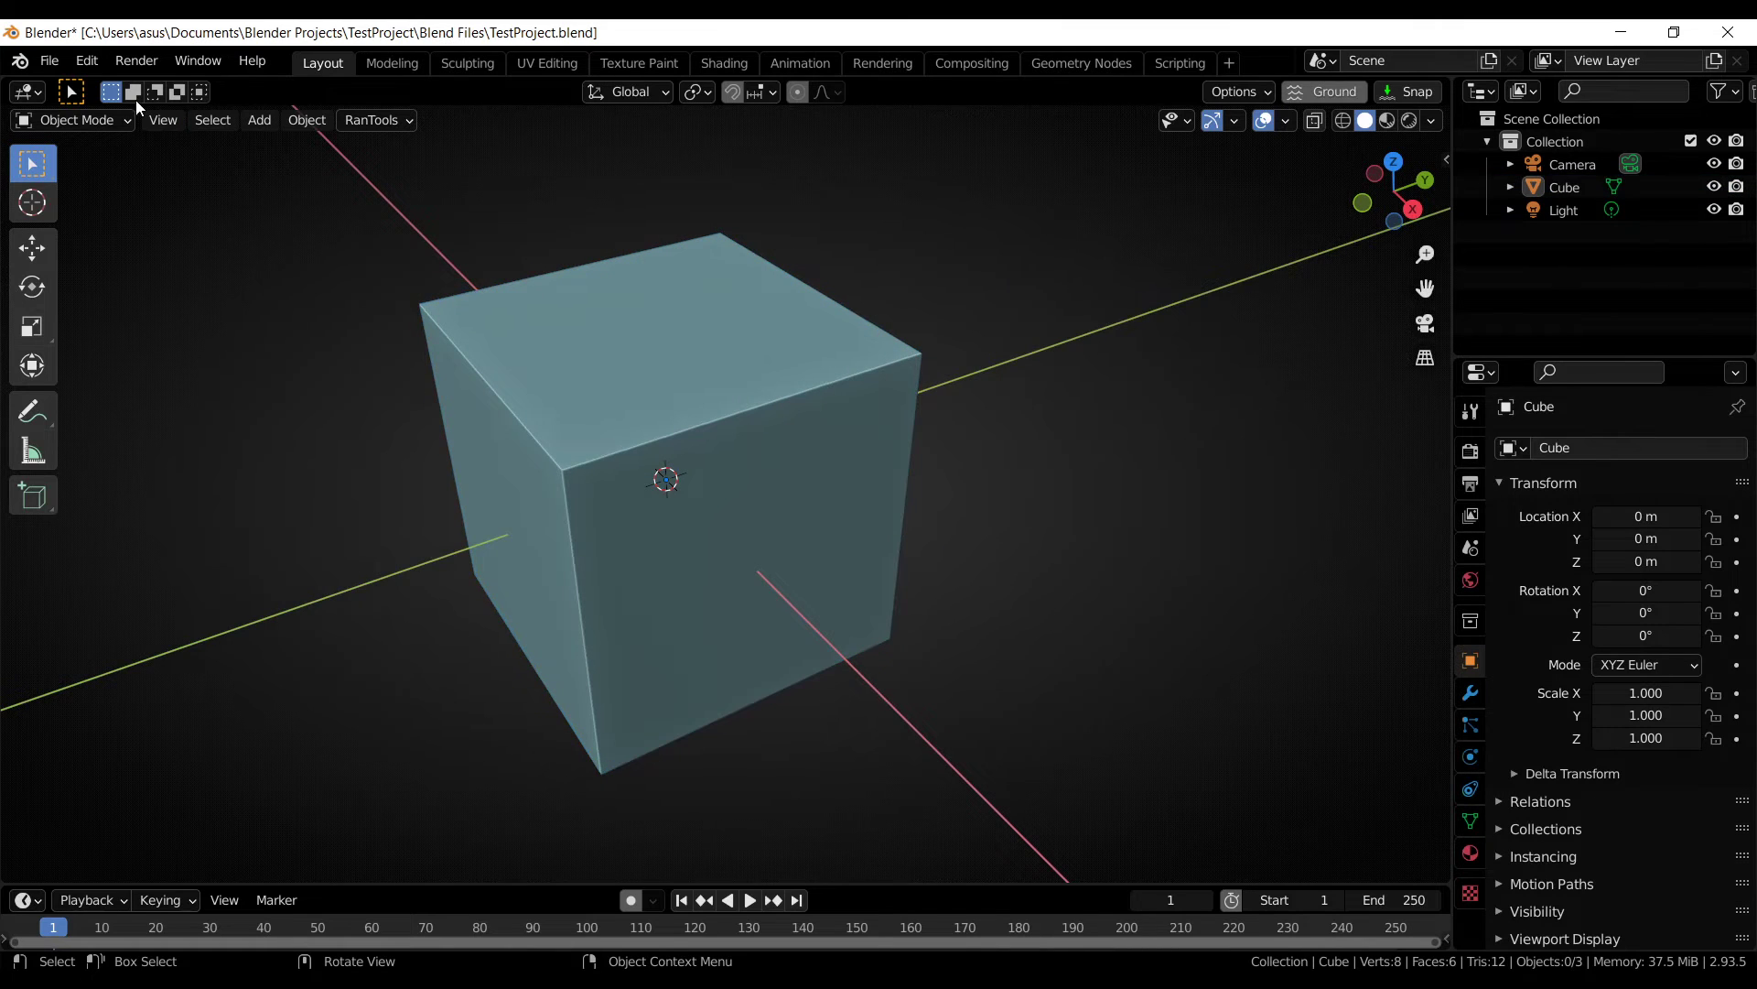
{"action": "left_click", "coordinate": [51, 60]}
{"action": "mouse_move", "coordinate": [55, 81]}
{"action": "left_click", "coordinate": [321, 81]}
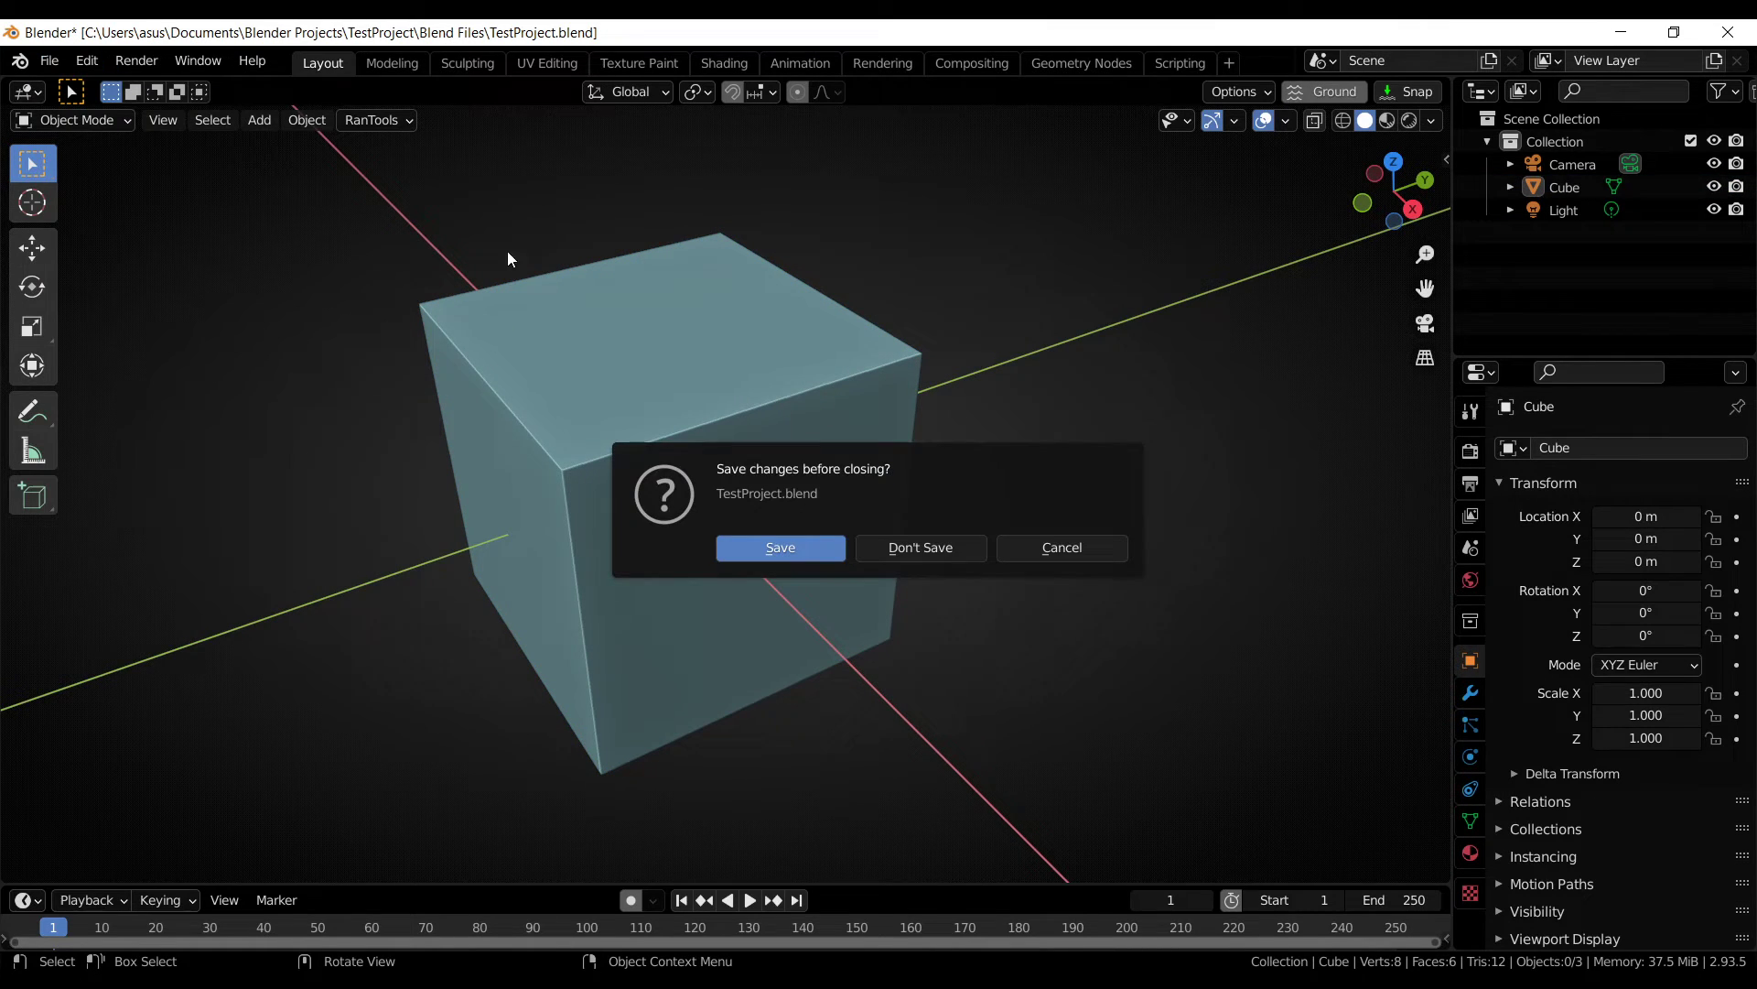
{"action": "left_click", "coordinate": [902, 548]}
{"action": "middle_click_drag", "start_coordinate": [739, 415], "coordinate": [800, 495]}
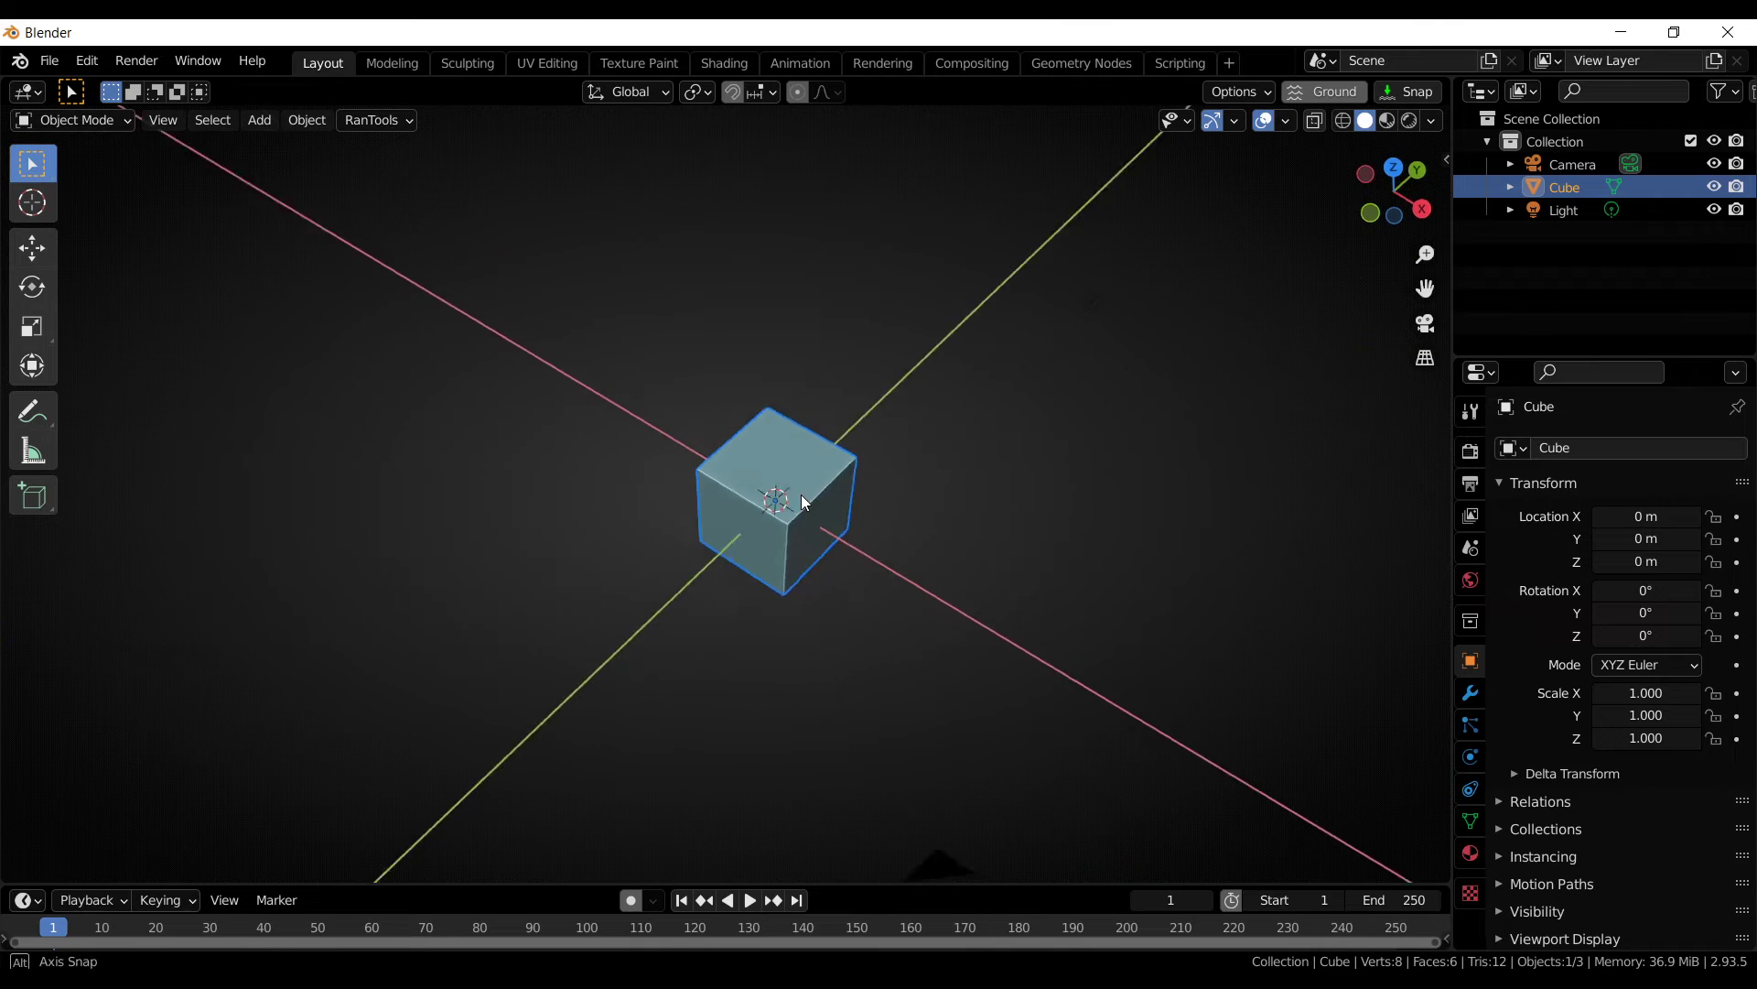
{"action": "scroll", "coordinate": [803, 495], "scroll_direction": "up", "scroll_amount": 5}
{"action": "key", "text": "ctrl+p"}
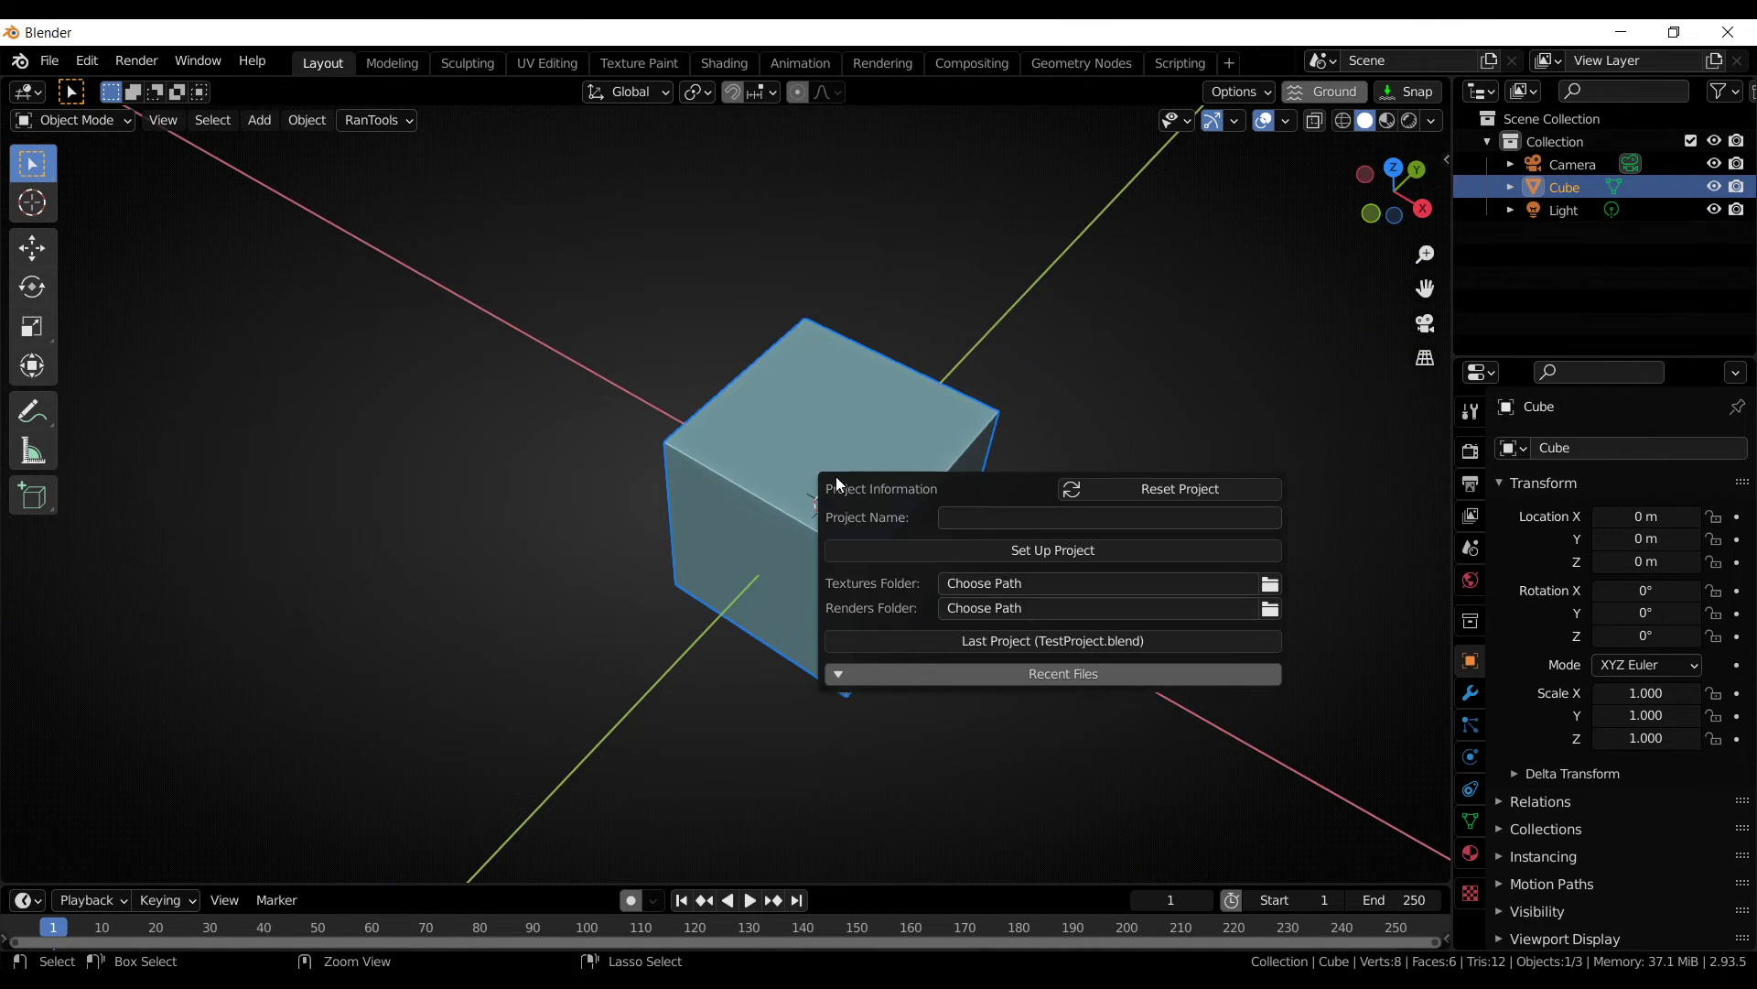
{"action": "left_click", "coordinate": [958, 517]}
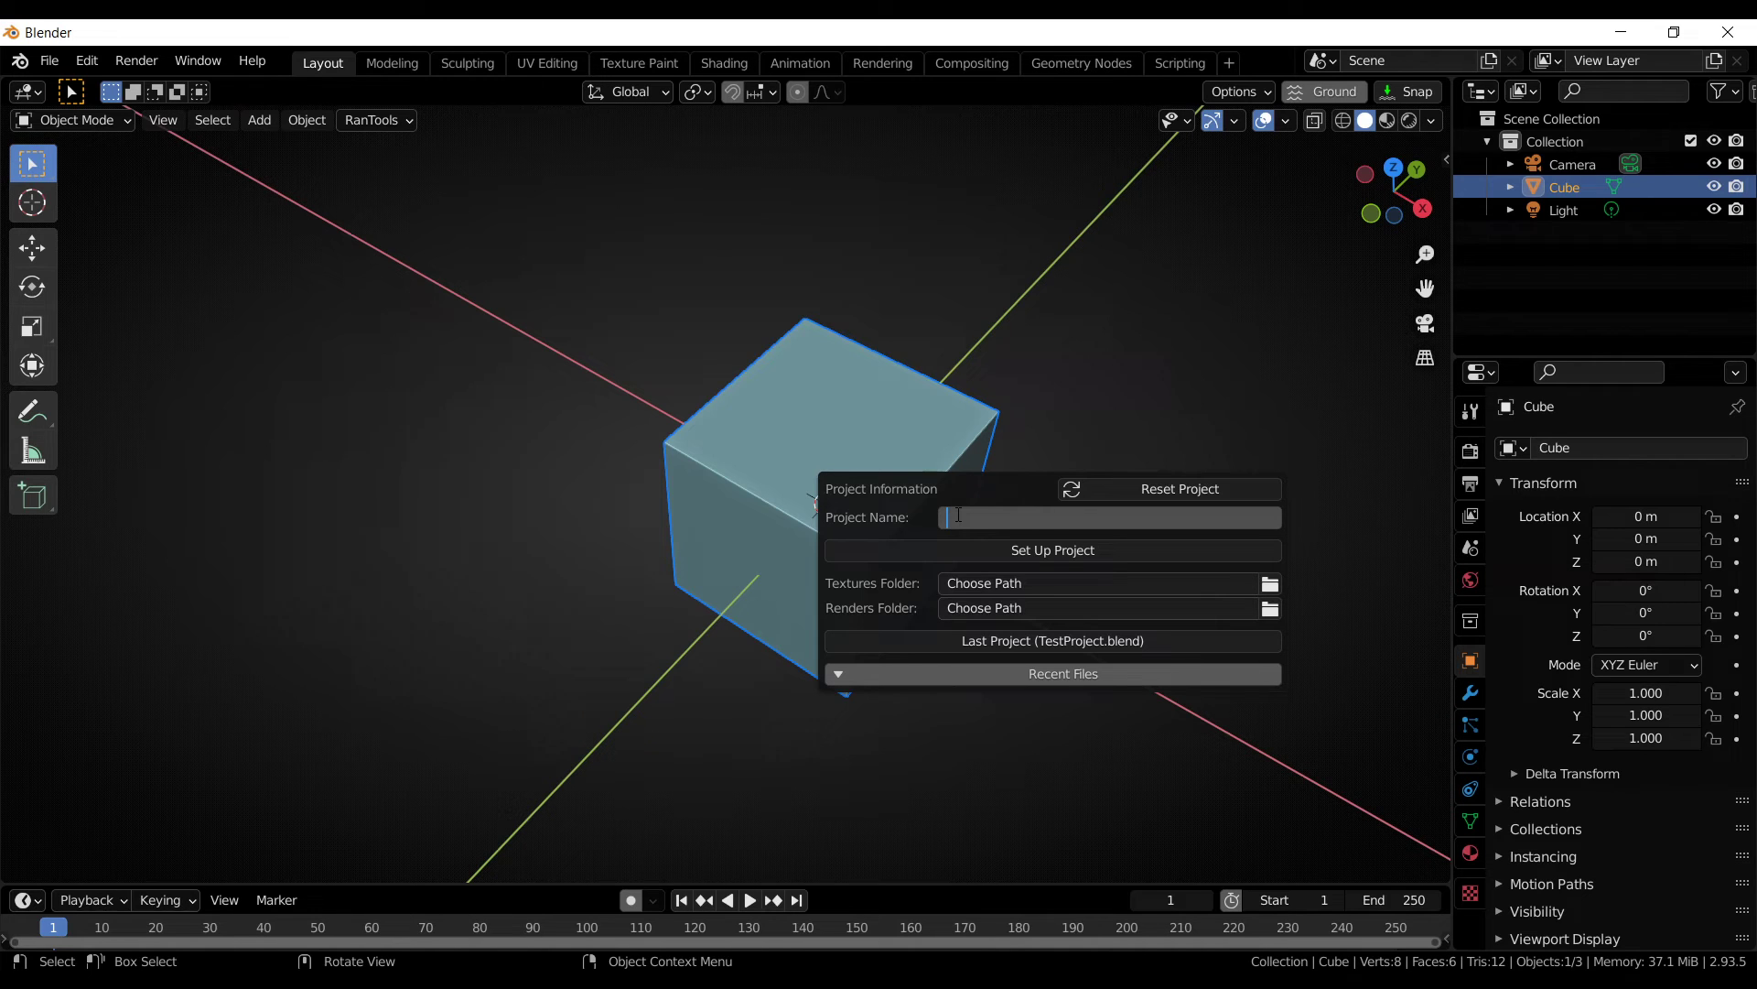
{"action": "key", "text": "Escape"}
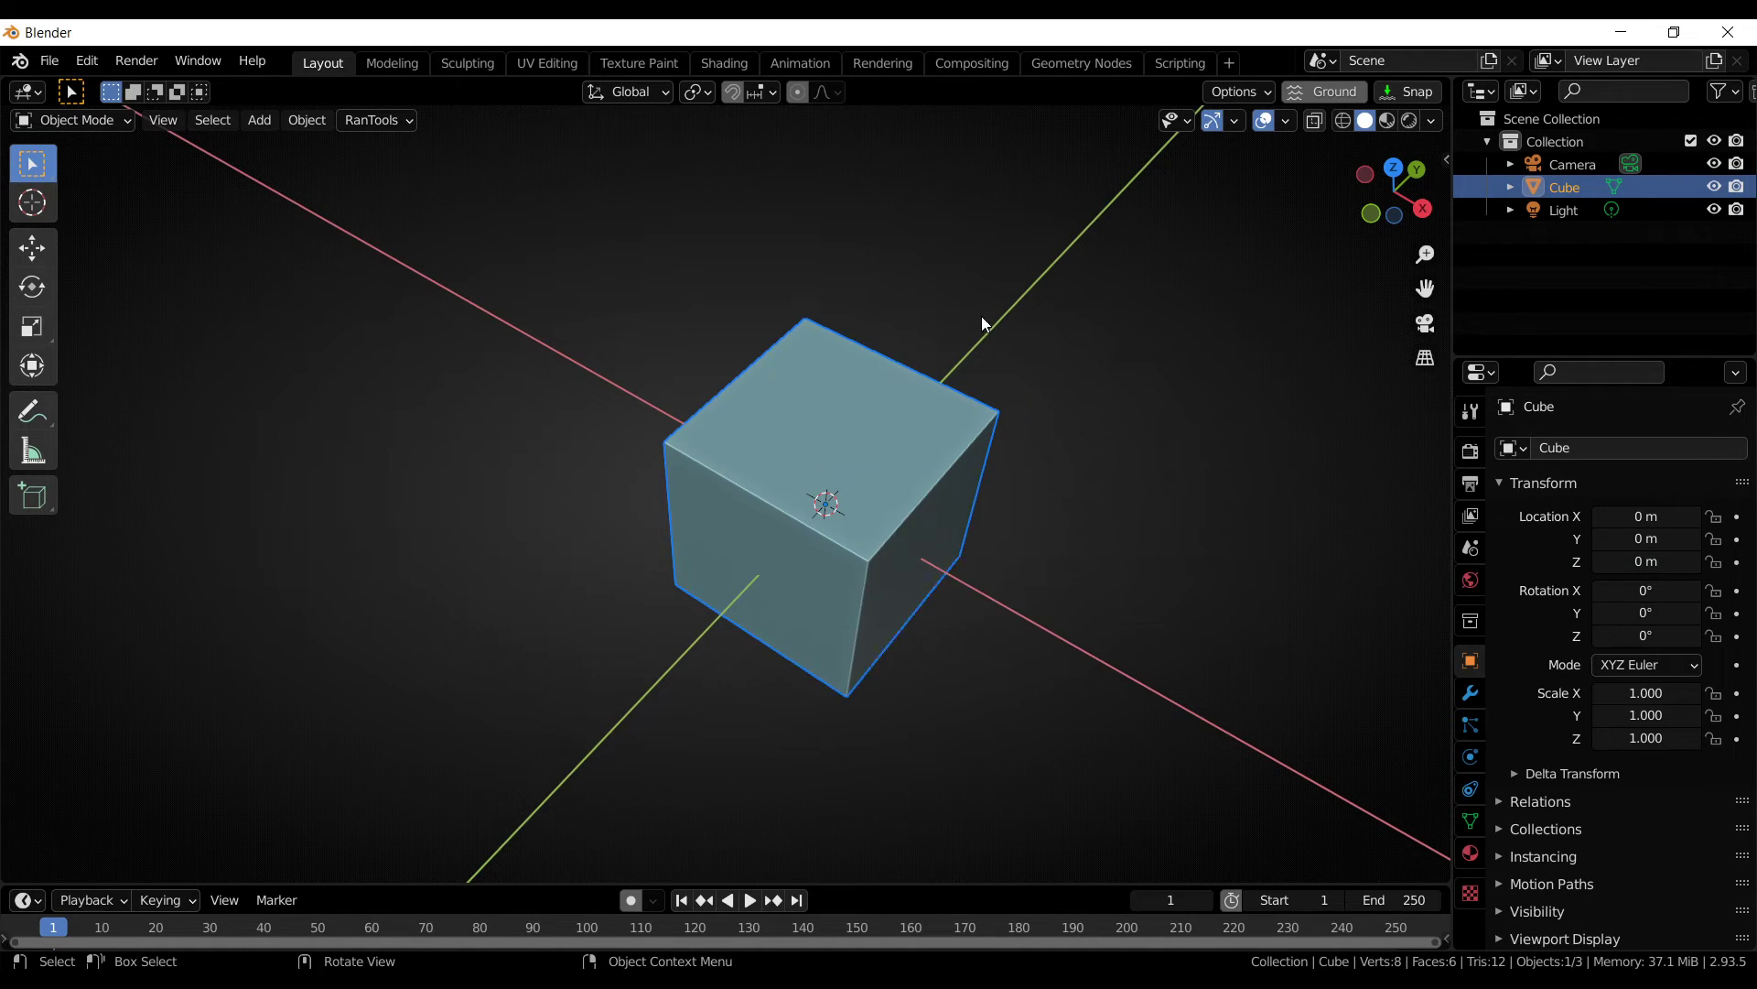
{"action": "left_click", "coordinate": [981, 315]}
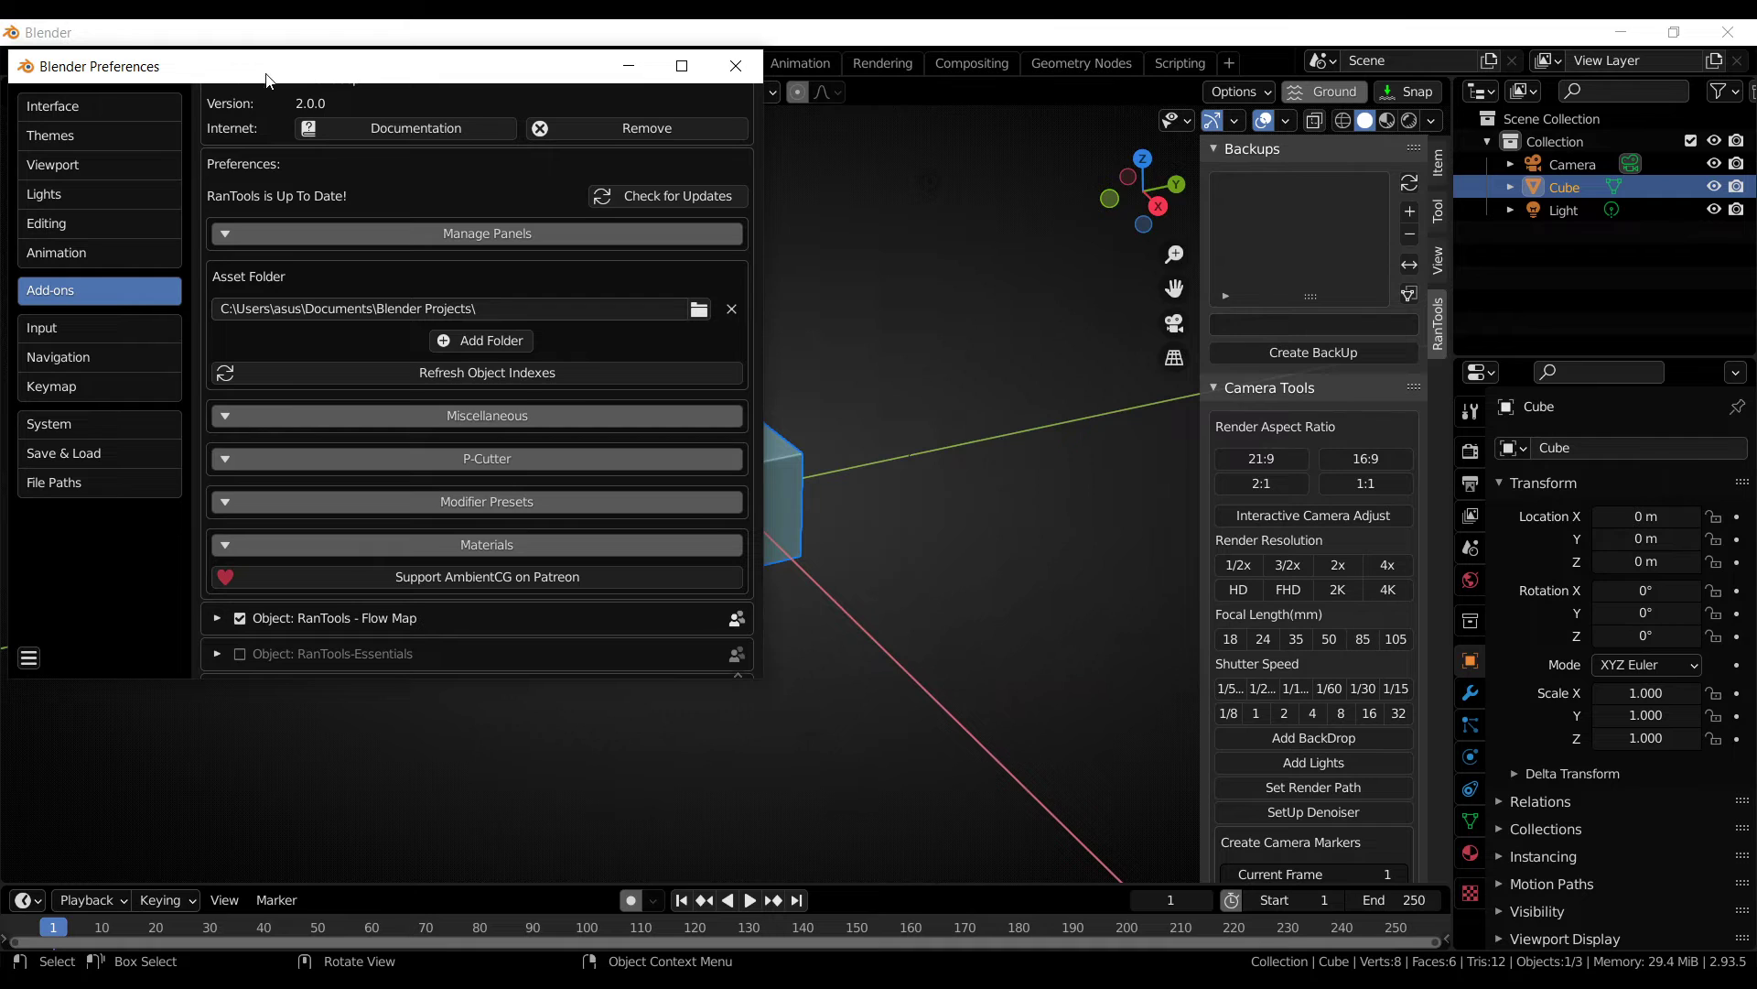
- Review the P-Cutter settings in the RanTools preferences and the tool panels in the RanTools sidebar
{"action": "left_click", "coordinate": [499, 461]}
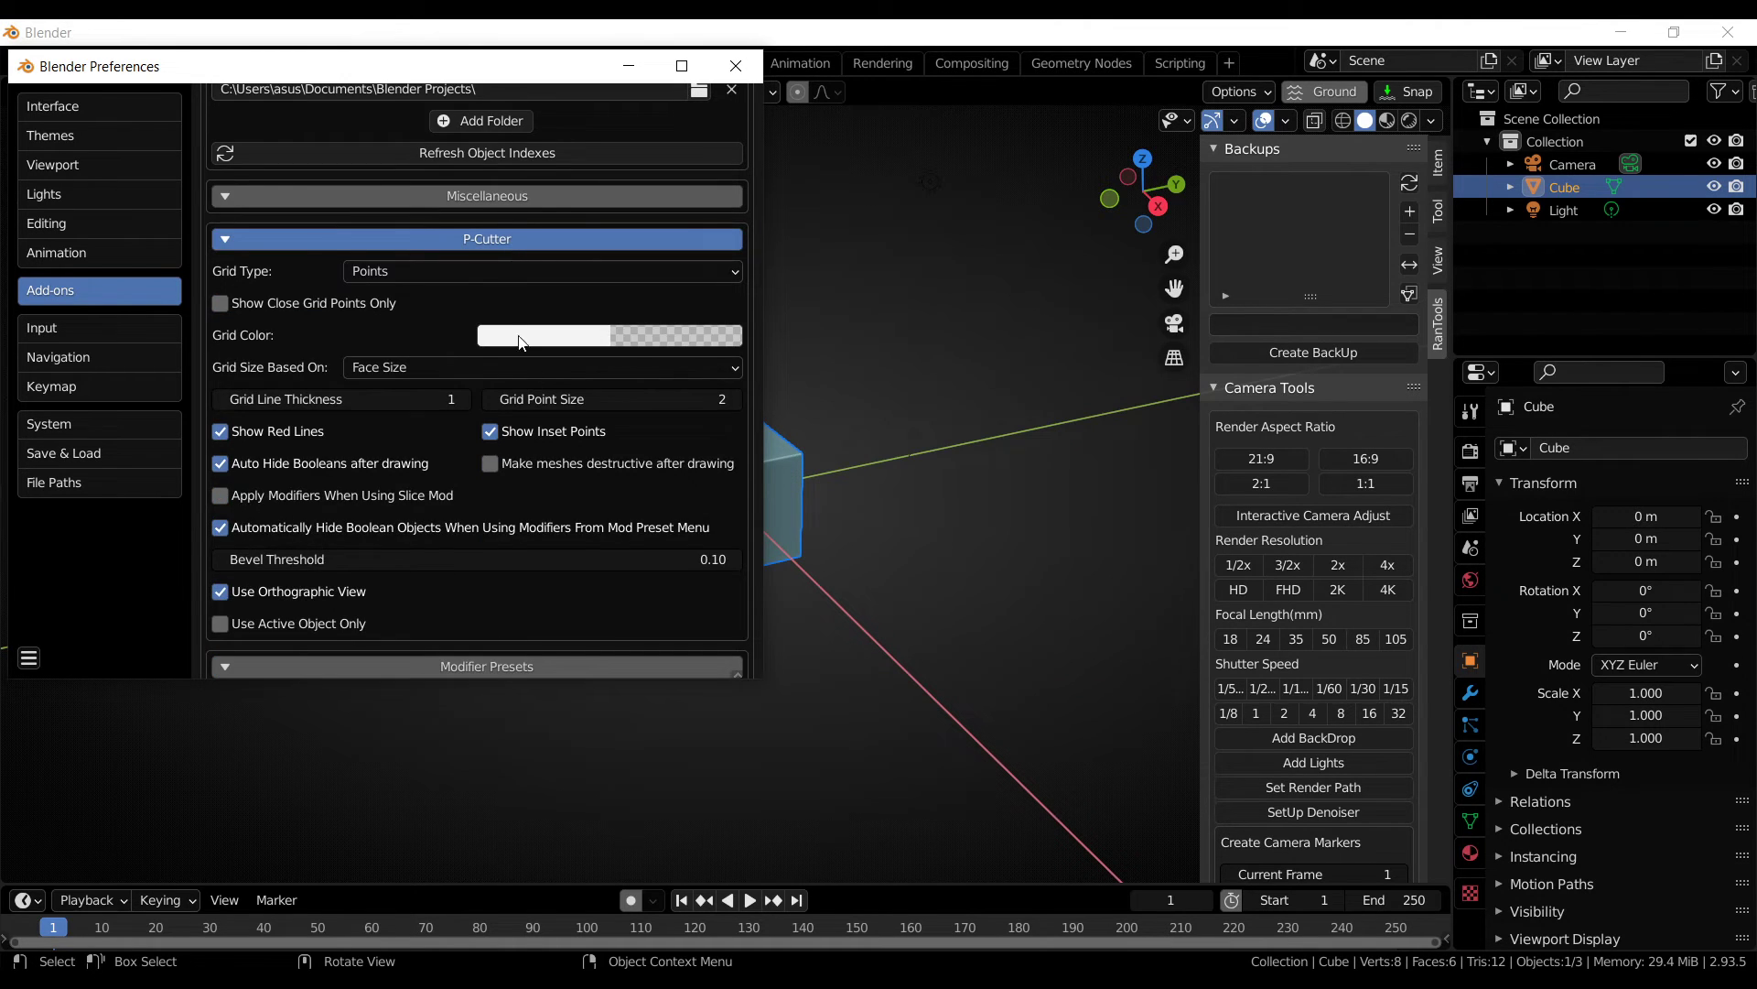
{"action": "left_click", "coordinate": [494, 239]}
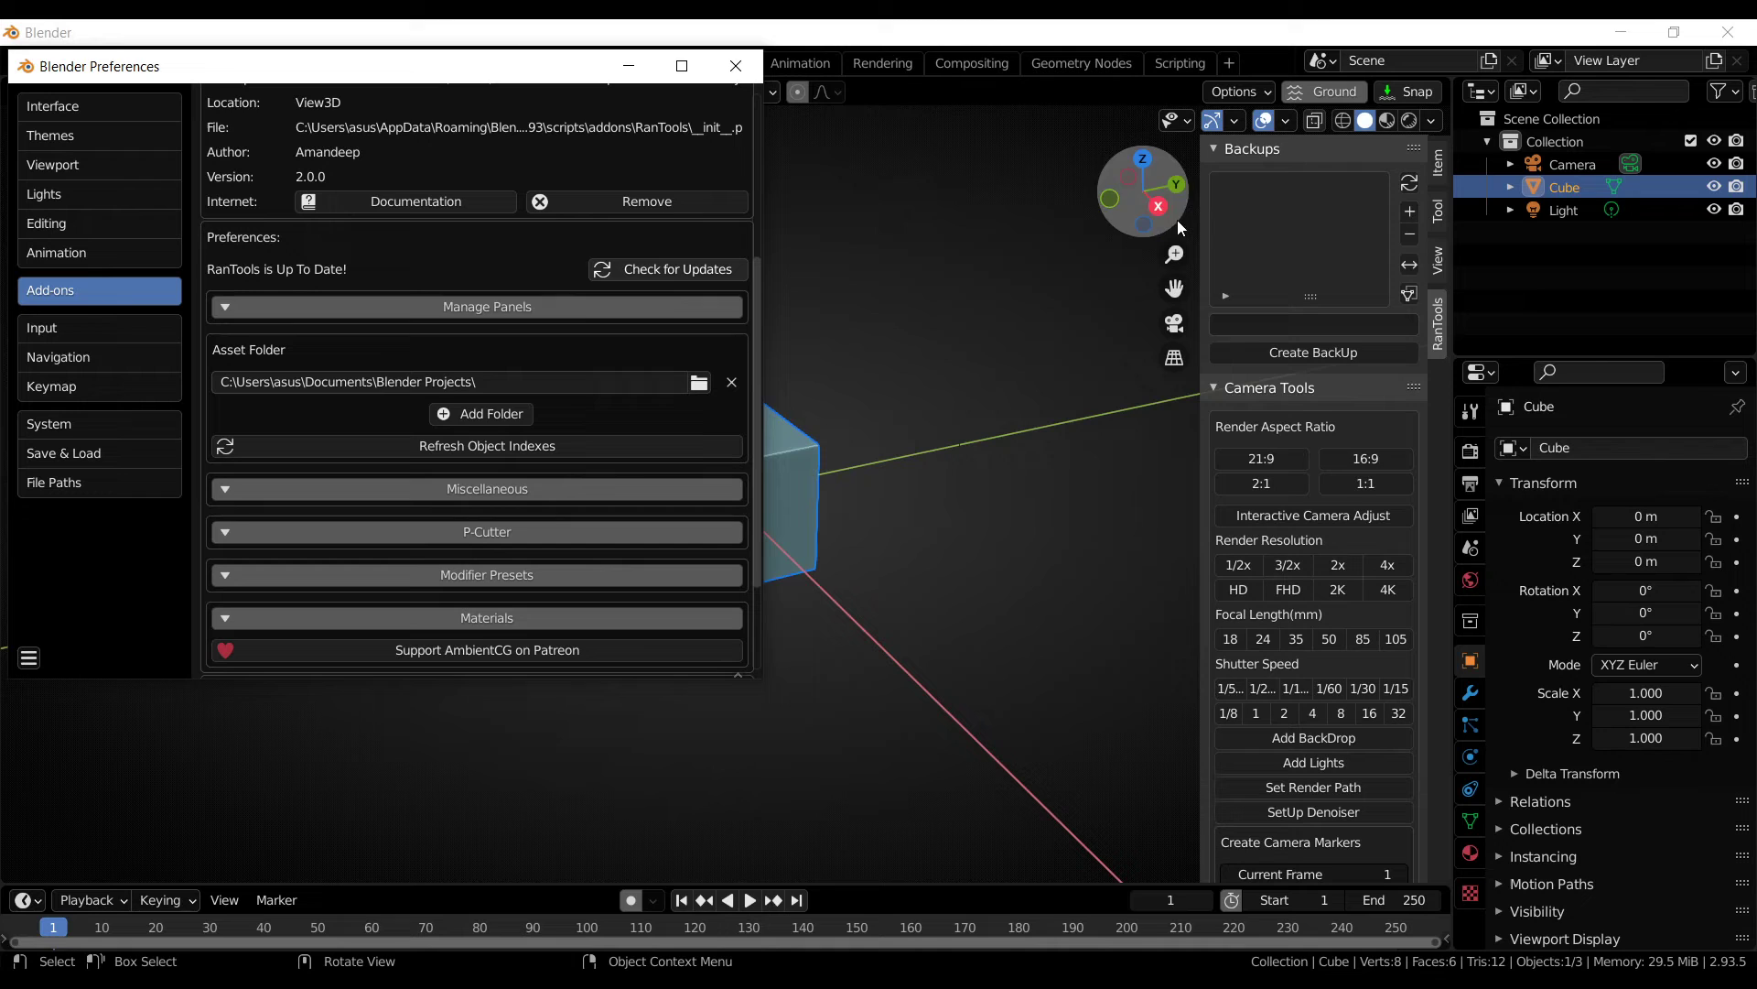
{"action": "scroll", "coordinate": [1331, 188], "scroll_direction": "down", "scroll_amount": 15}
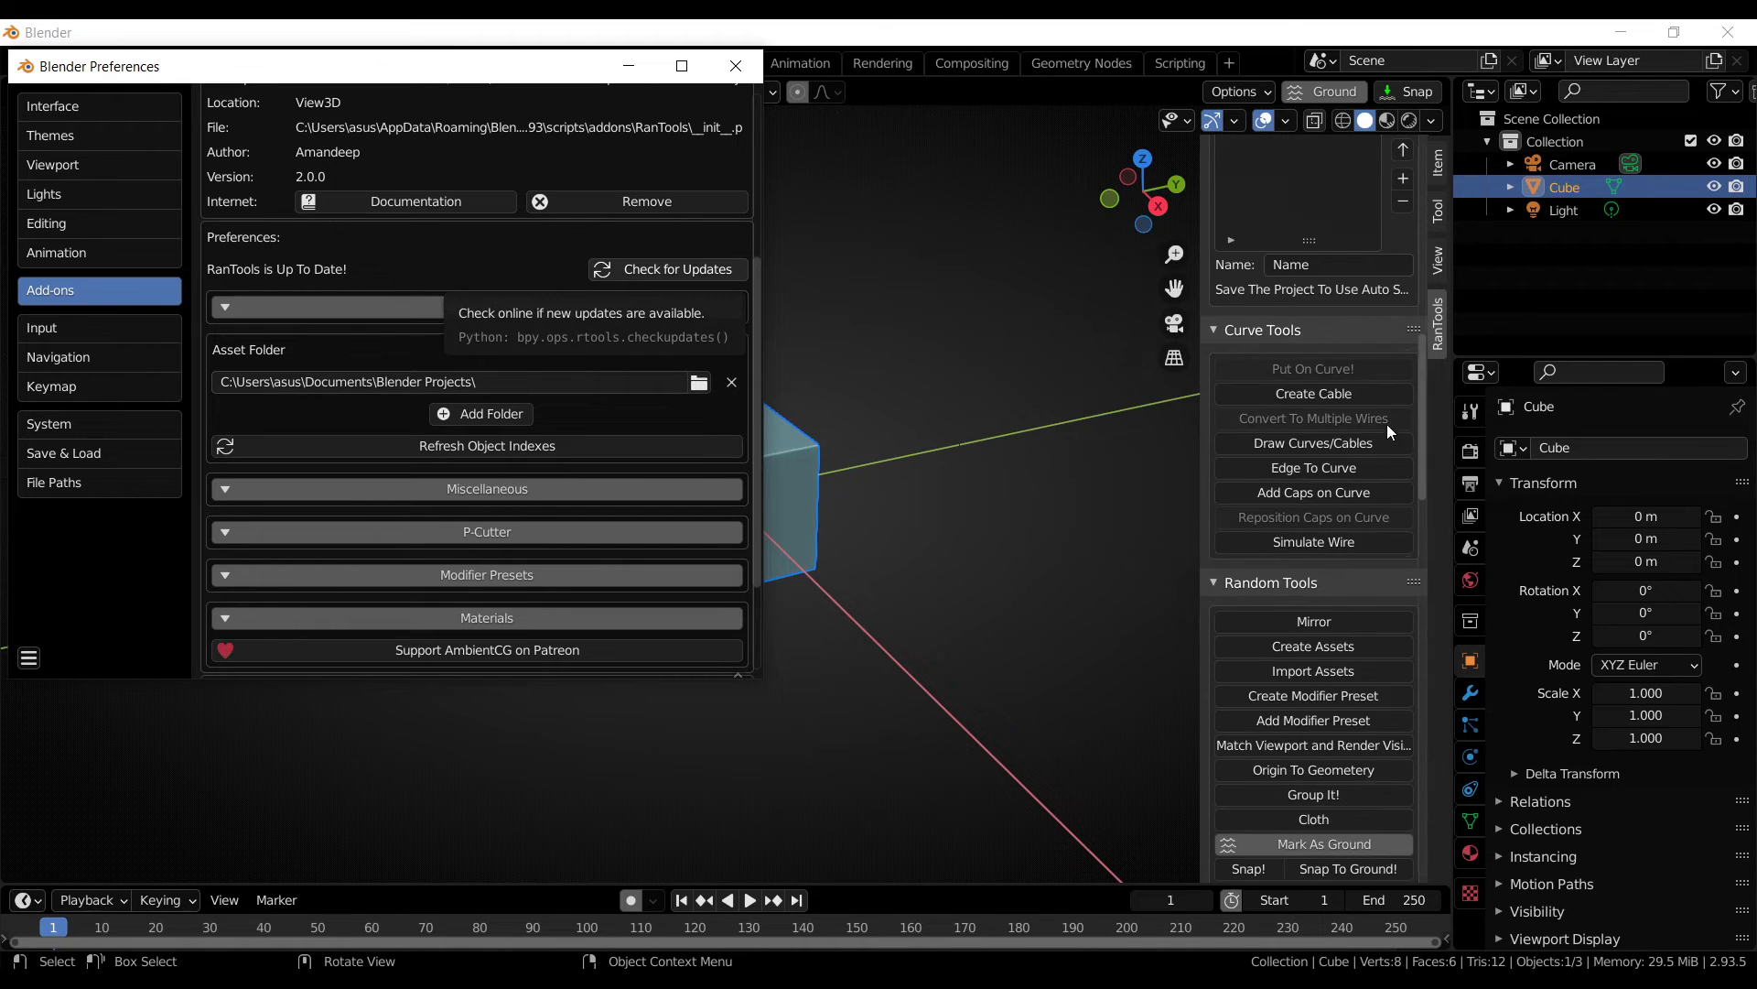
{"action": "scroll", "coordinate": [1415, 289], "scroll_direction": "down", "scroll_amount": 8}
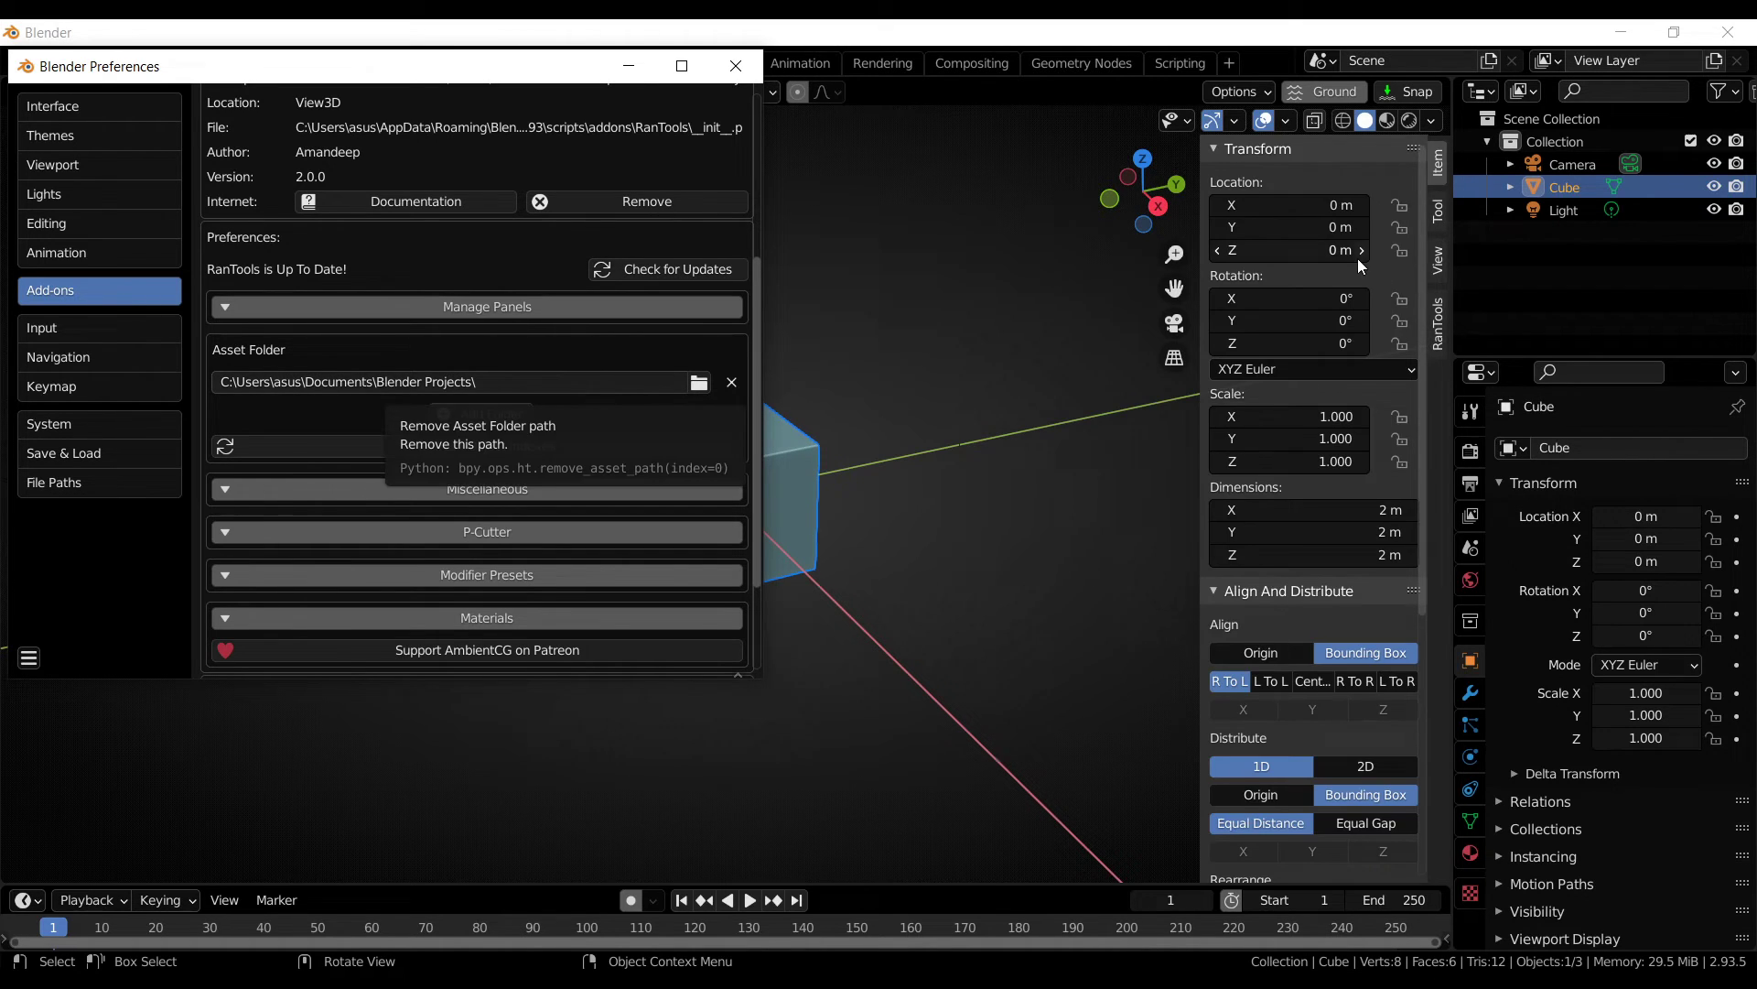
{"action": "scroll", "coordinate": [1375, 311], "scroll_direction": "up", "scroll_amount": 20}
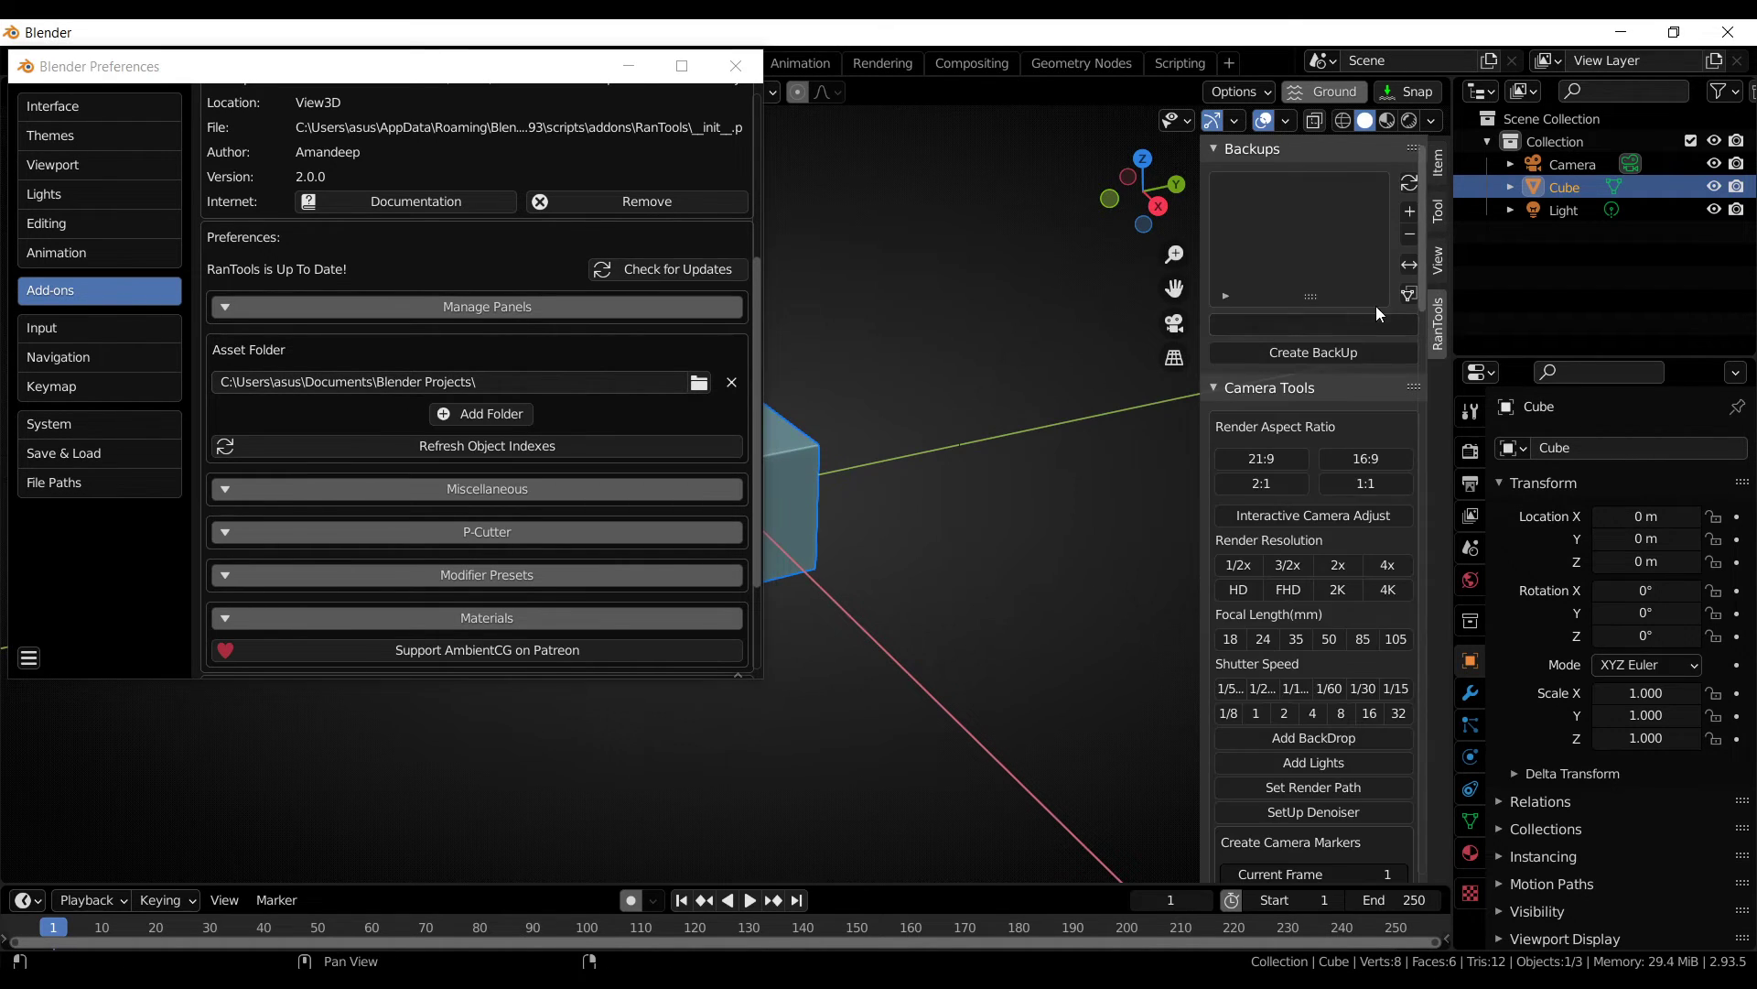
- Disable the BackUp Manager panel in the RanTools panel management settings, re-enable it and collapse the section
{"action": "left_click", "coordinate": [567, 306]}
{"action": "left_click", "coordinate": [399, 365]}
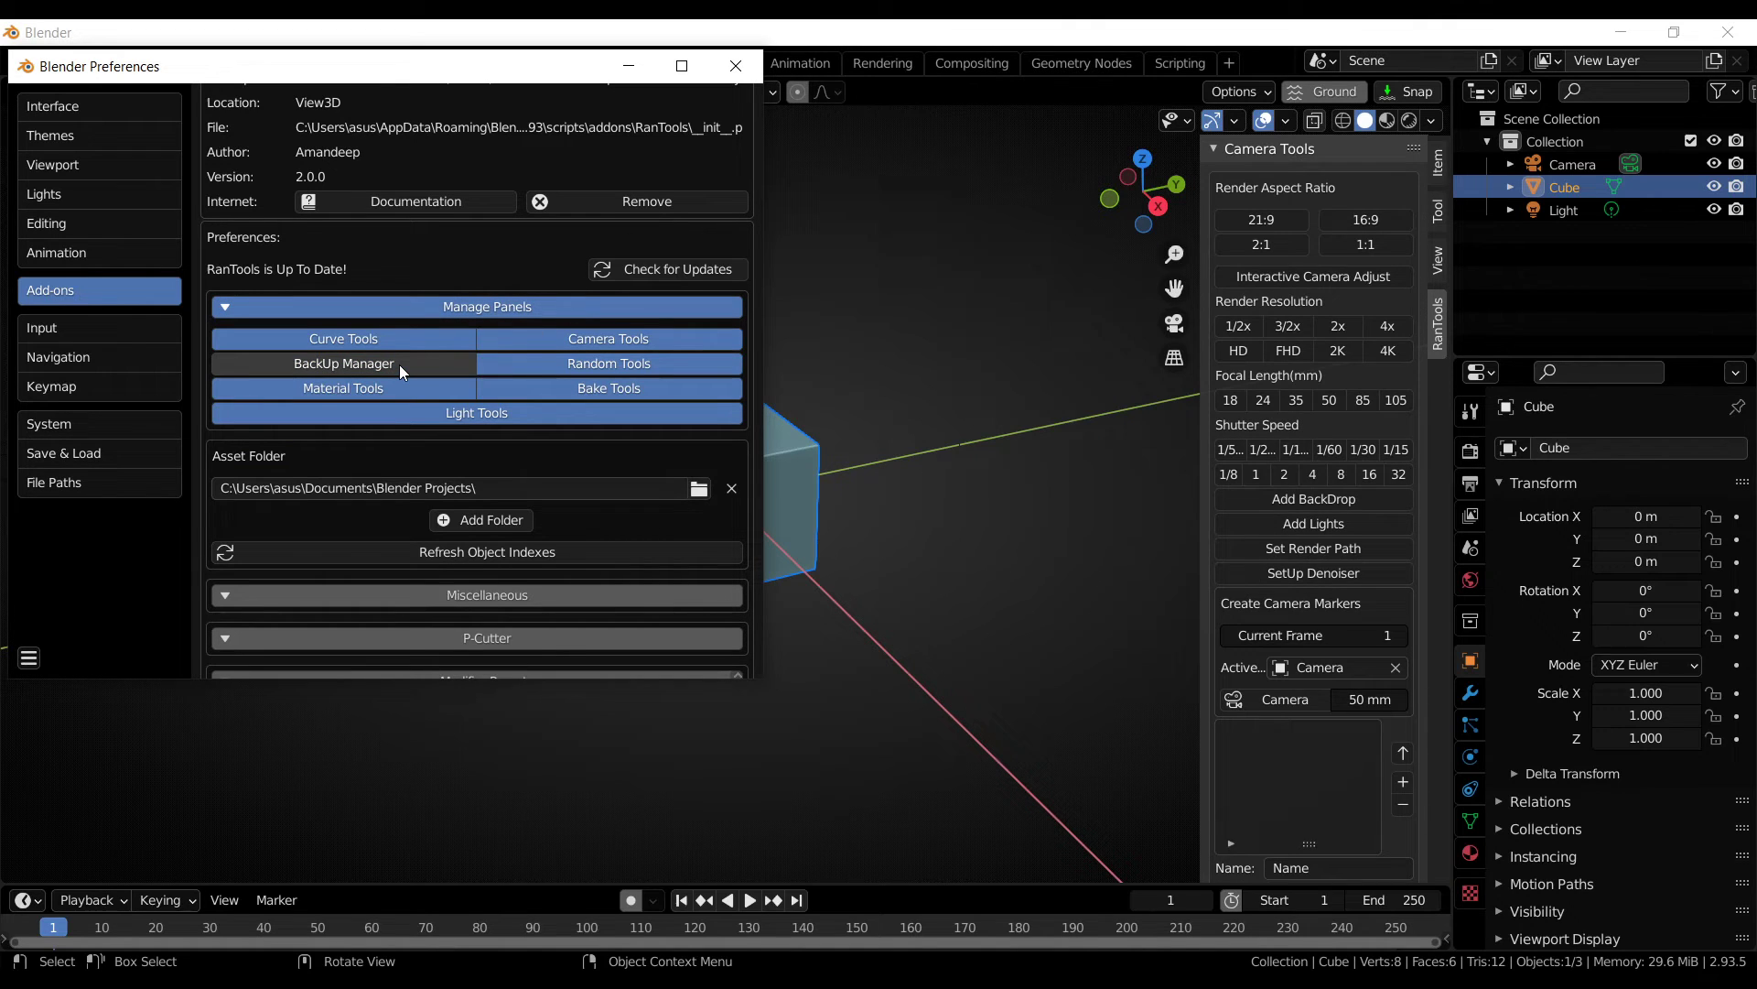
{"action": "left_click", "coordinate": [379, 364]}
{"action": "left_click", "coordinate": [519, 305]}
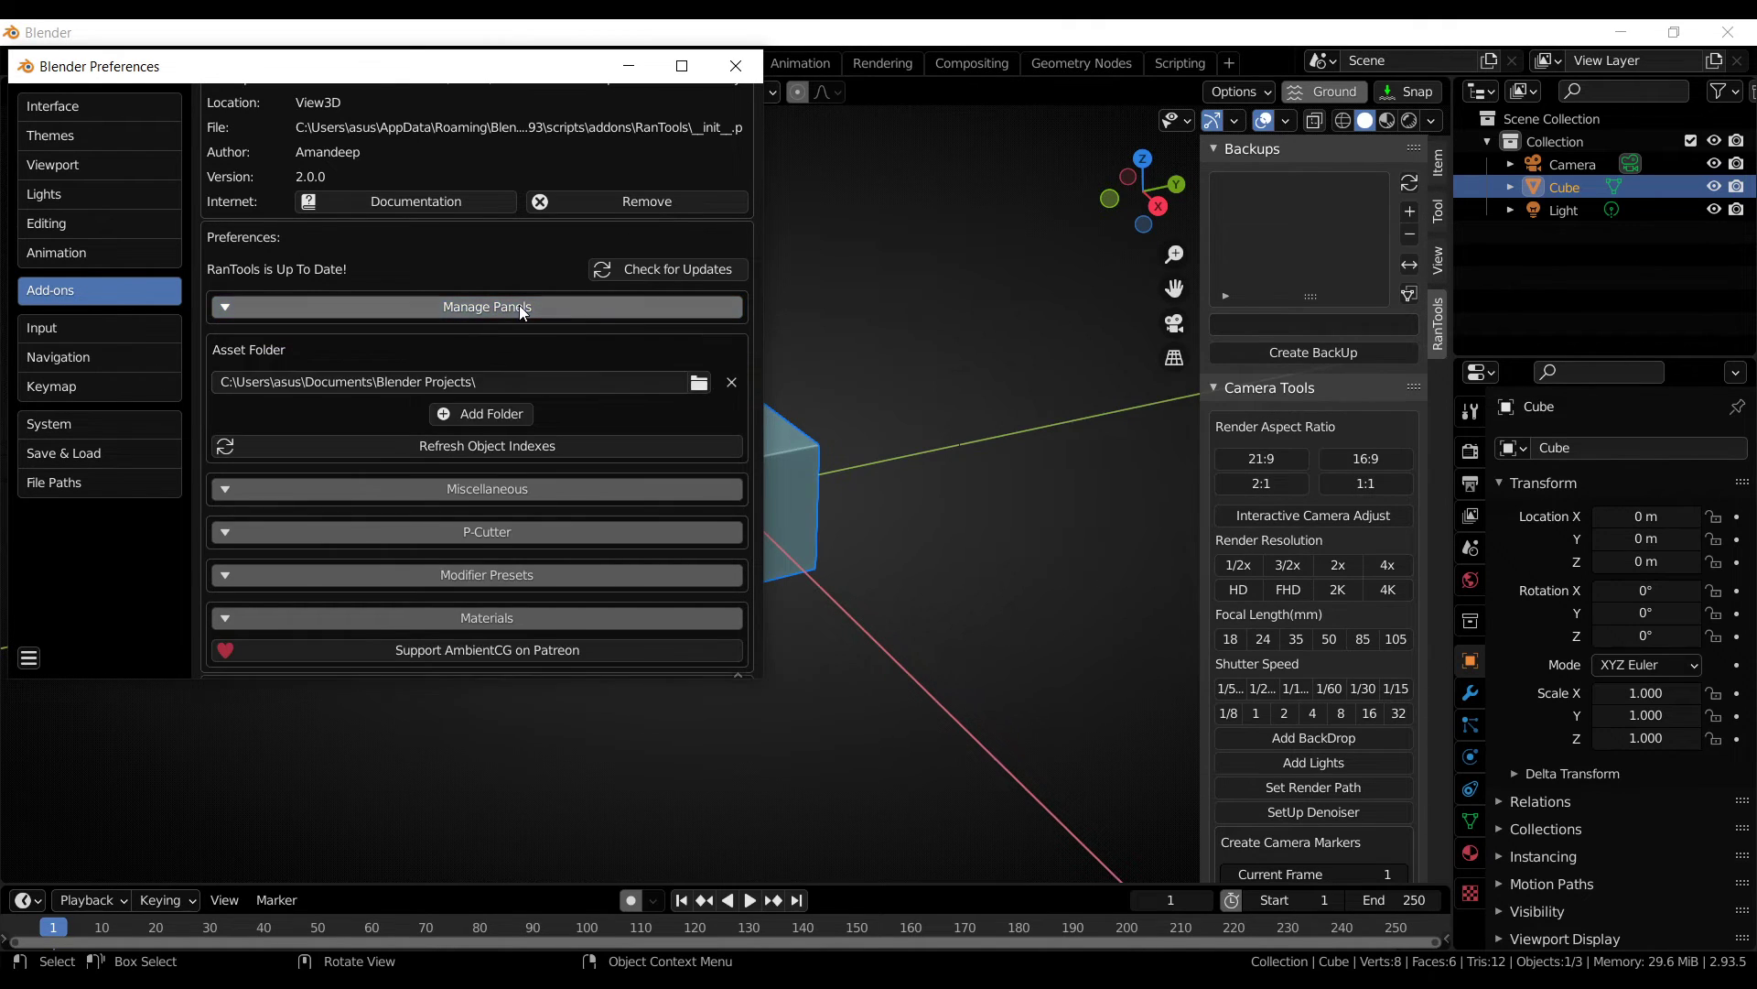
{"action": "scroll", "coordinate": [623, 350], "scroll_direction": "down", "scroll_amount": 4}
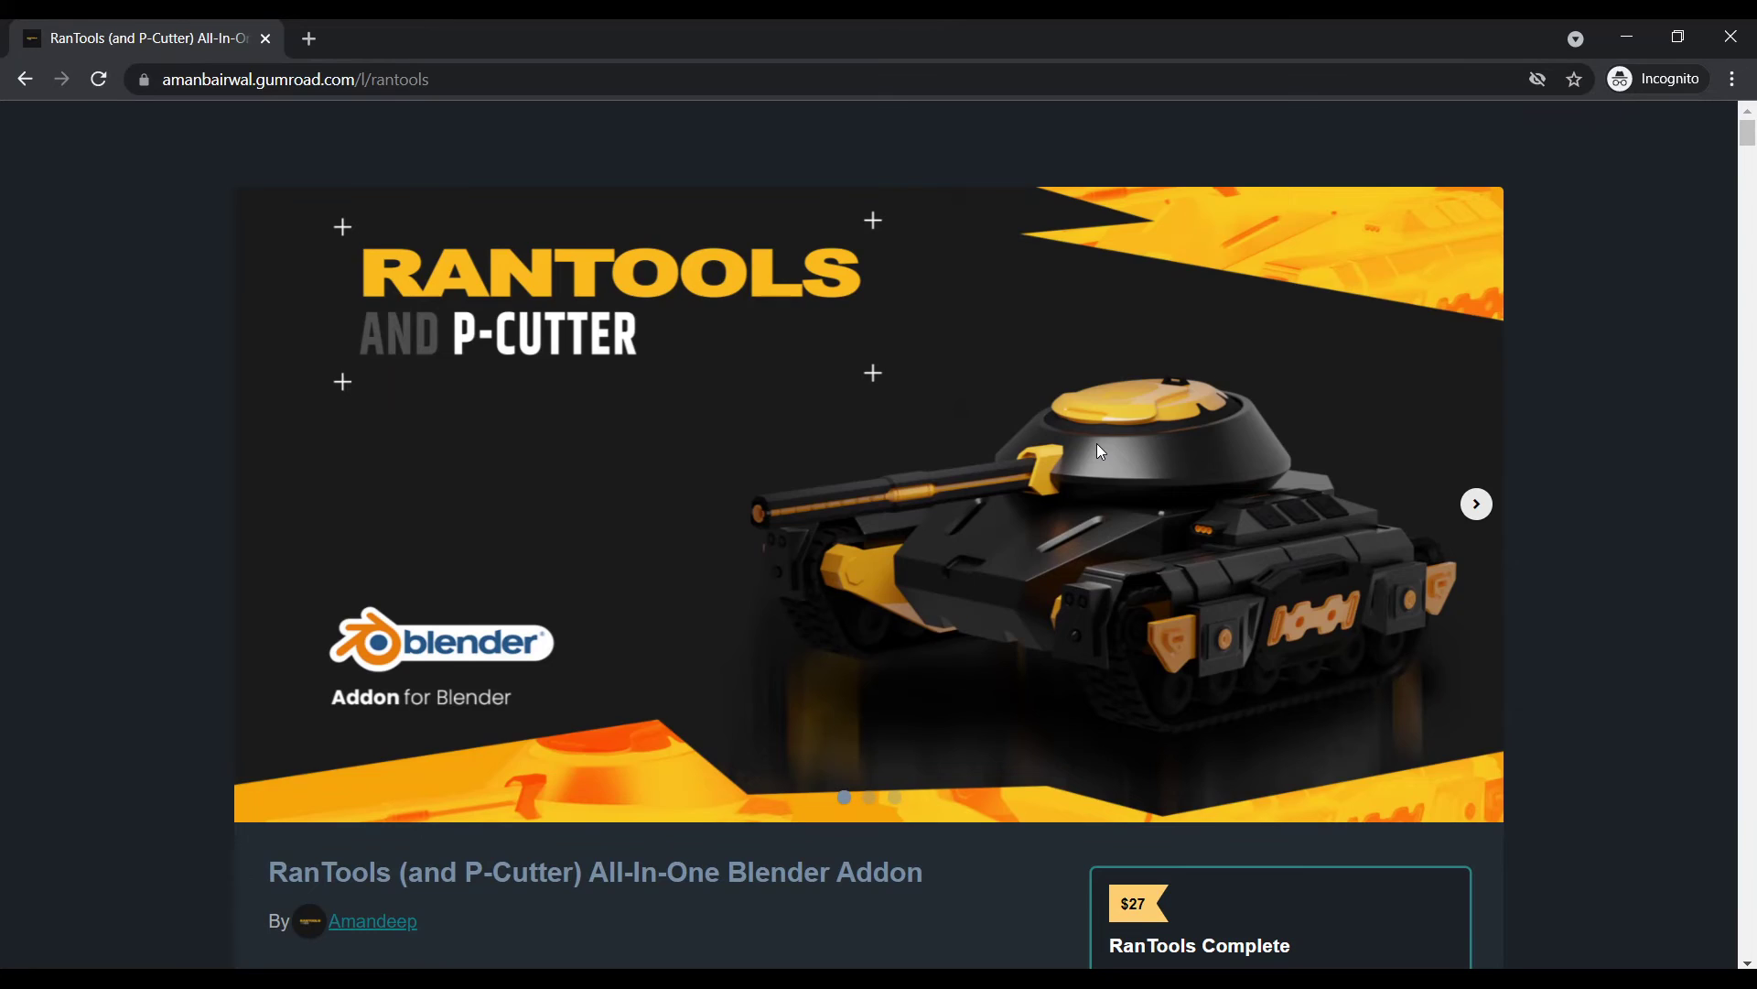
- Look through the RanTools and P-Cutter product page on Gumroad in the browser, from the introduction to the credits and planned features
{"action": "scroll", "coordinate": [1096, 443], "scroll_direction": "down", "scroll_amount": 10}
{"action": "scroll", "coordinate": [1098, 449], "scroll_direction": "down", "scroll_amount": 15}
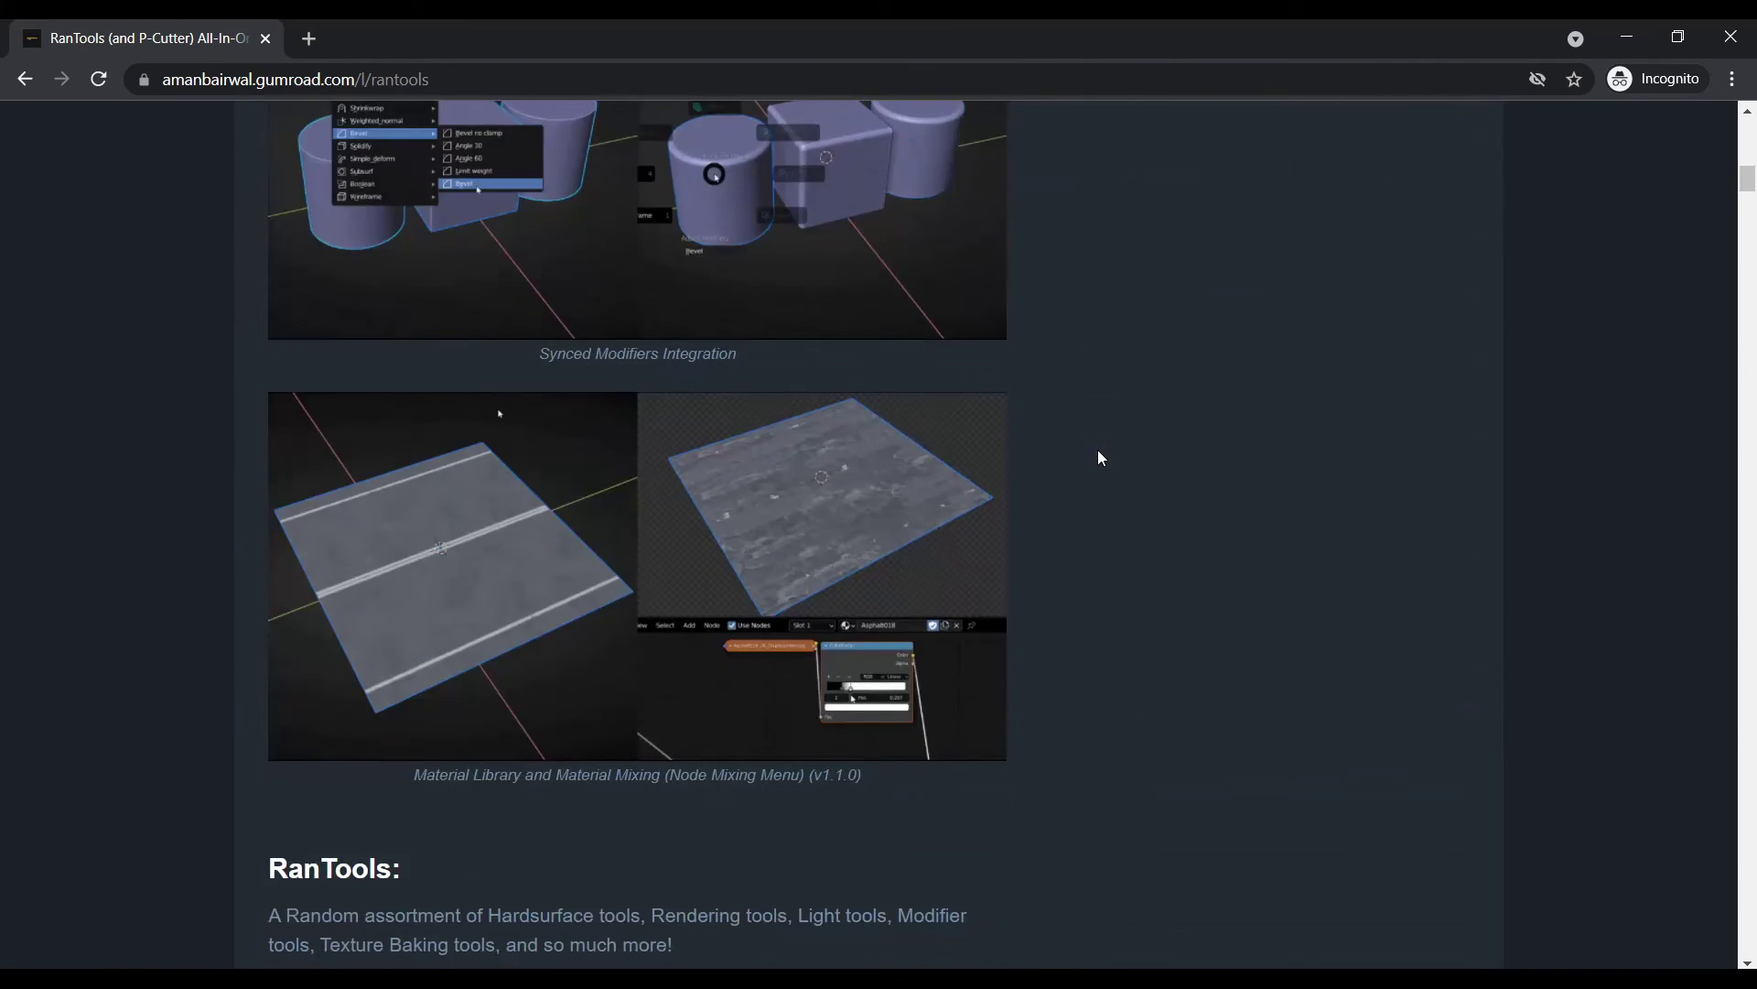
{"action": "scroll", "coordinate": [1100, 466], "scroll_direction": "down", "scroll_amount": 15}
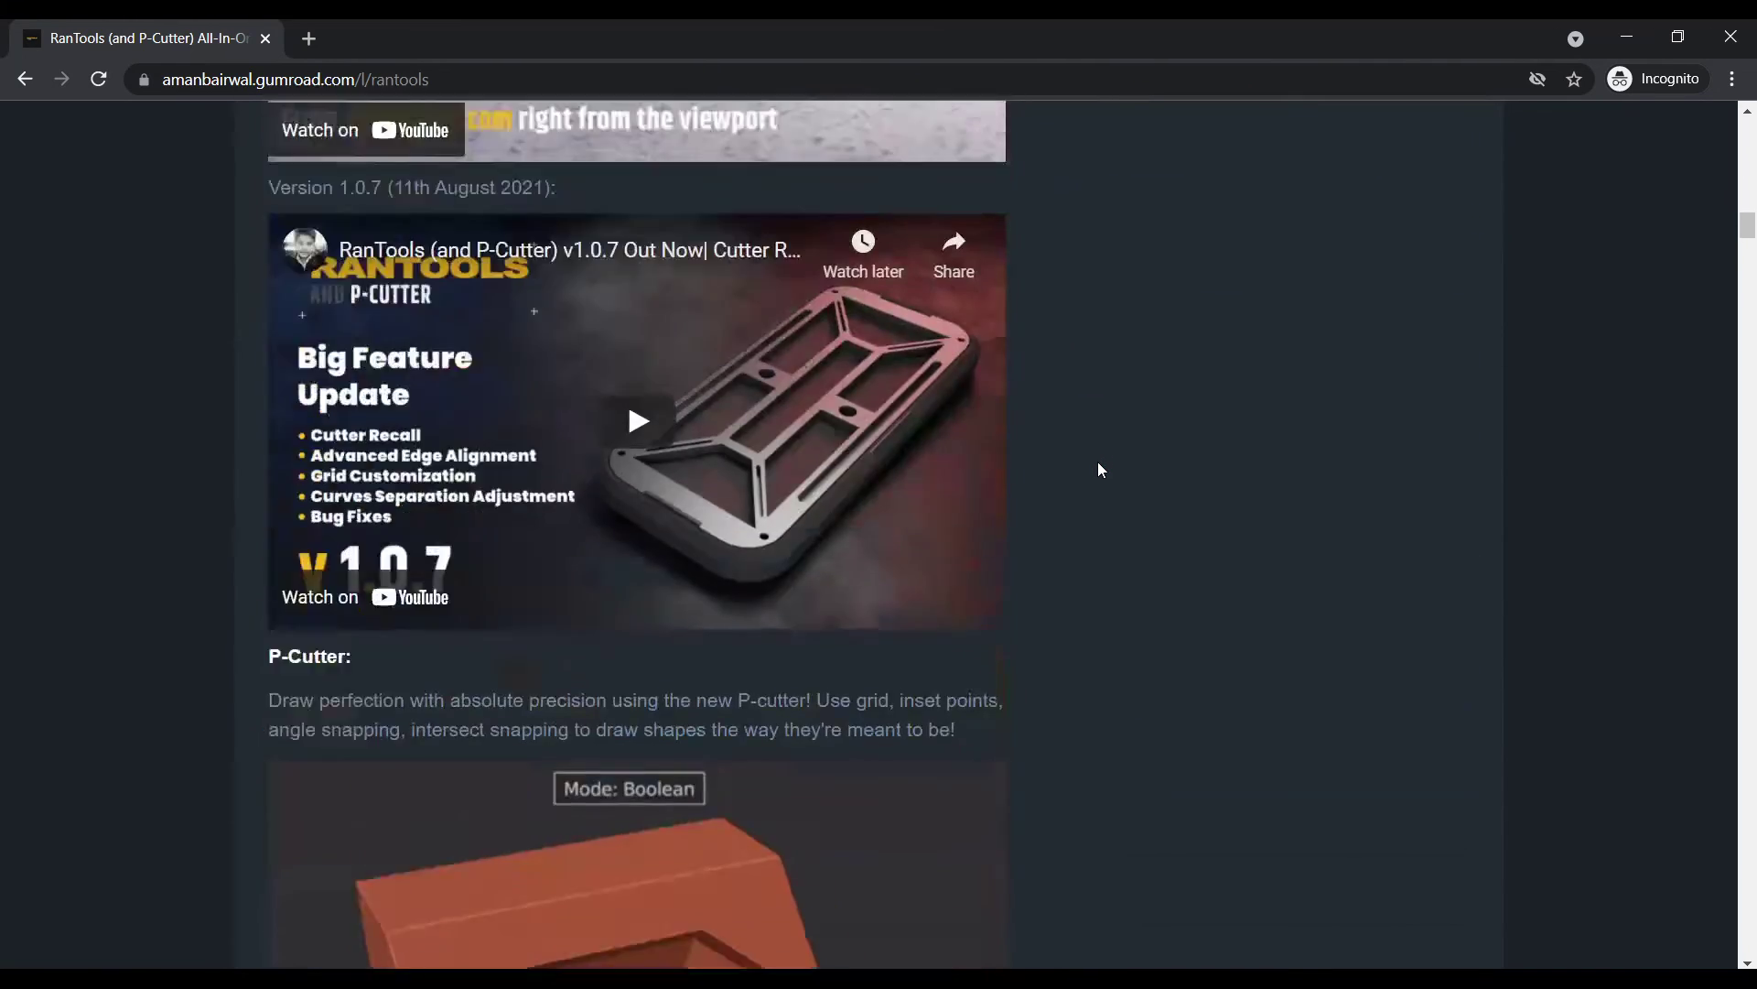
{"action": "scroll", "coordinate": [1103, 485], "scroll_direction": "down", "scroll_amount": 15}
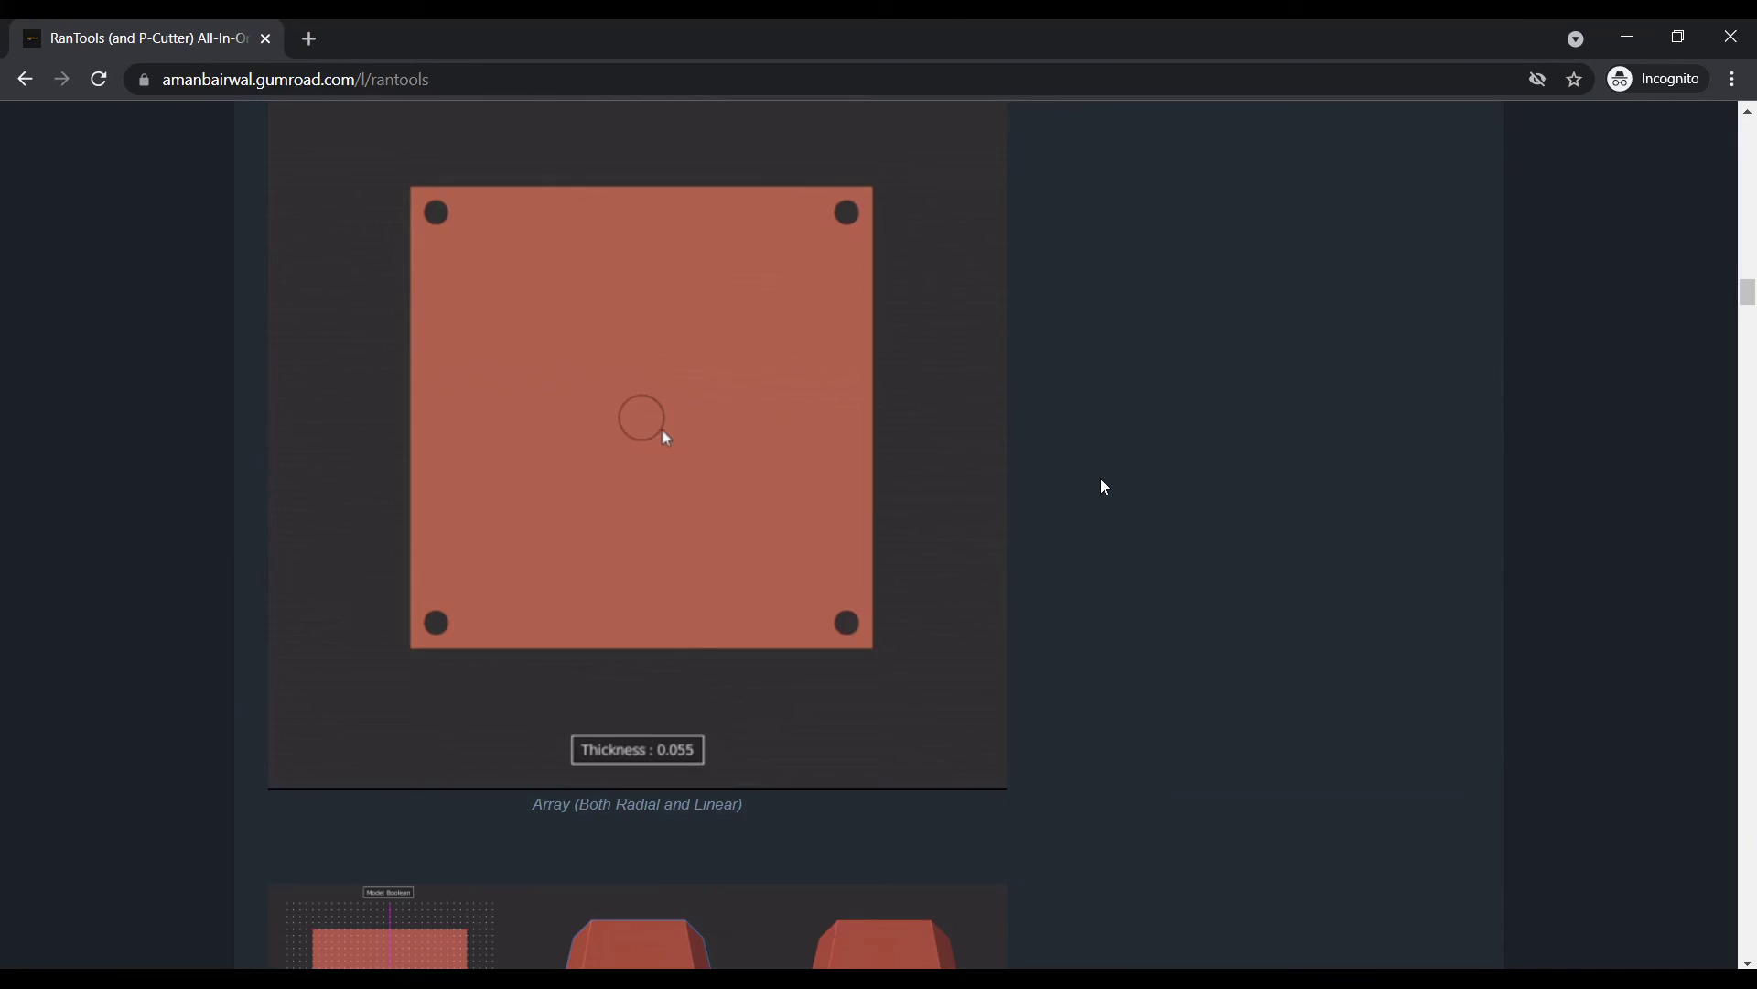
{"action": "scroll", "coordinate": [1103, 485], "scroll_direction": "down", "scroll_amount": 15}
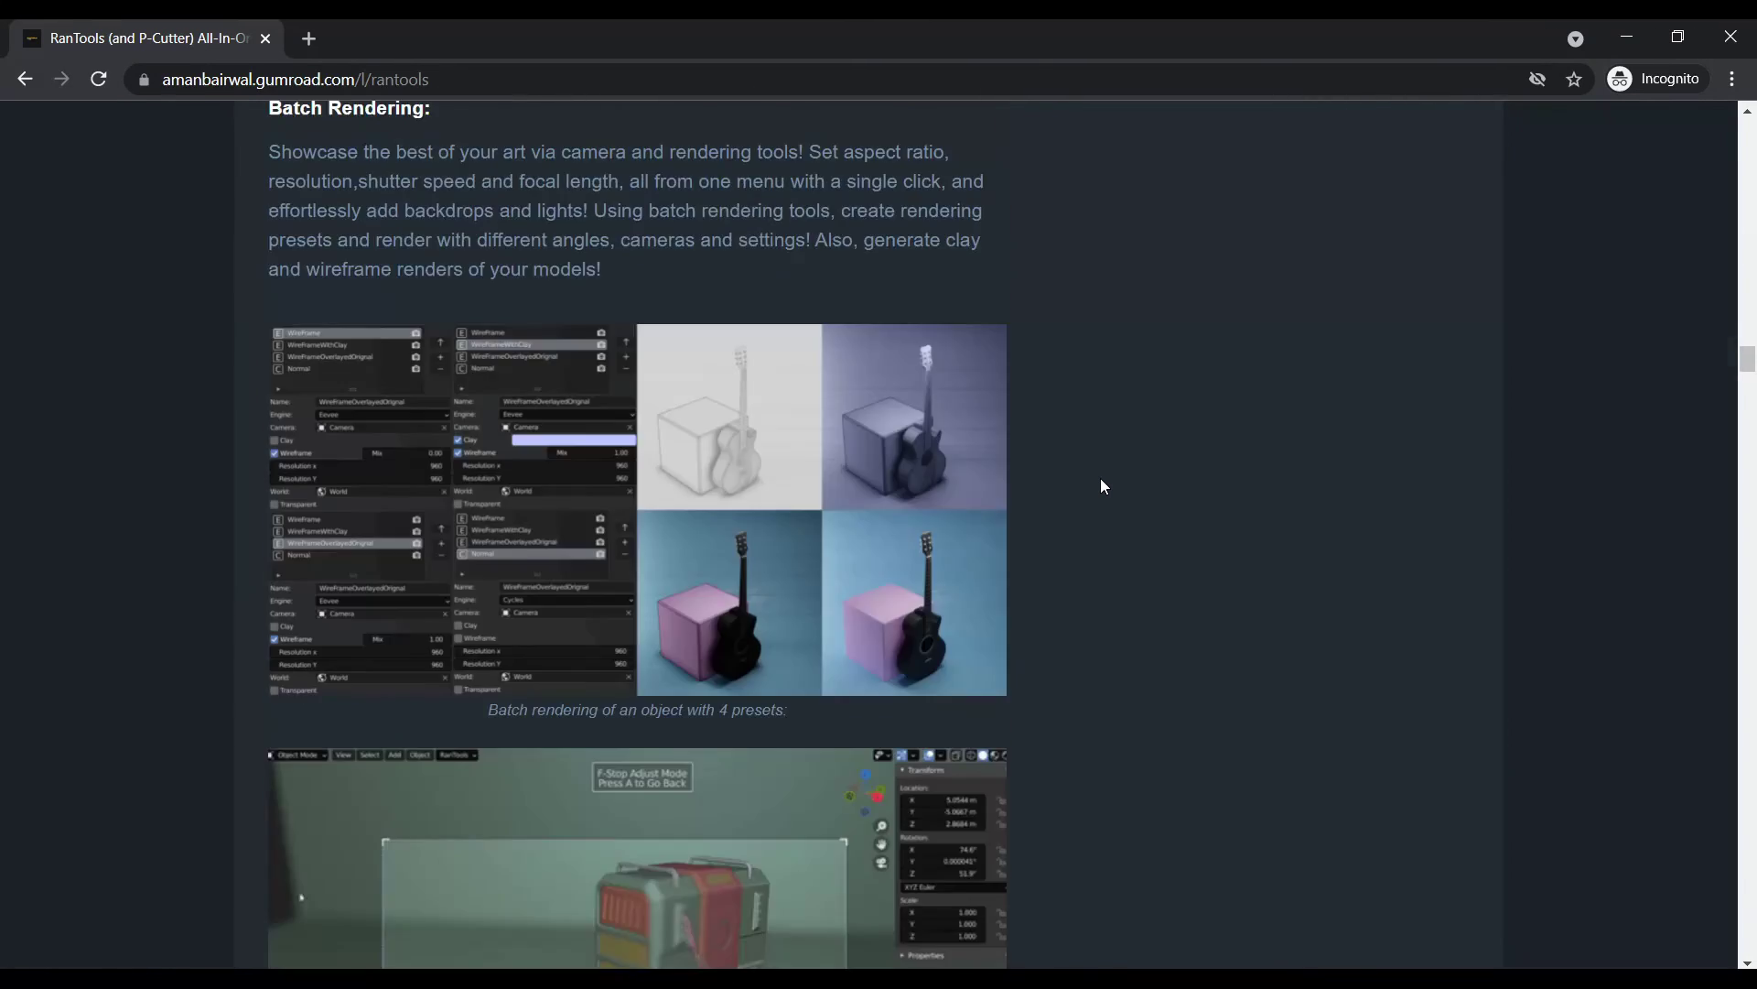
{"action": "scroll", "coordinate": [1103, 486], "scroll_direction": "down", "scroll_amount": 15}
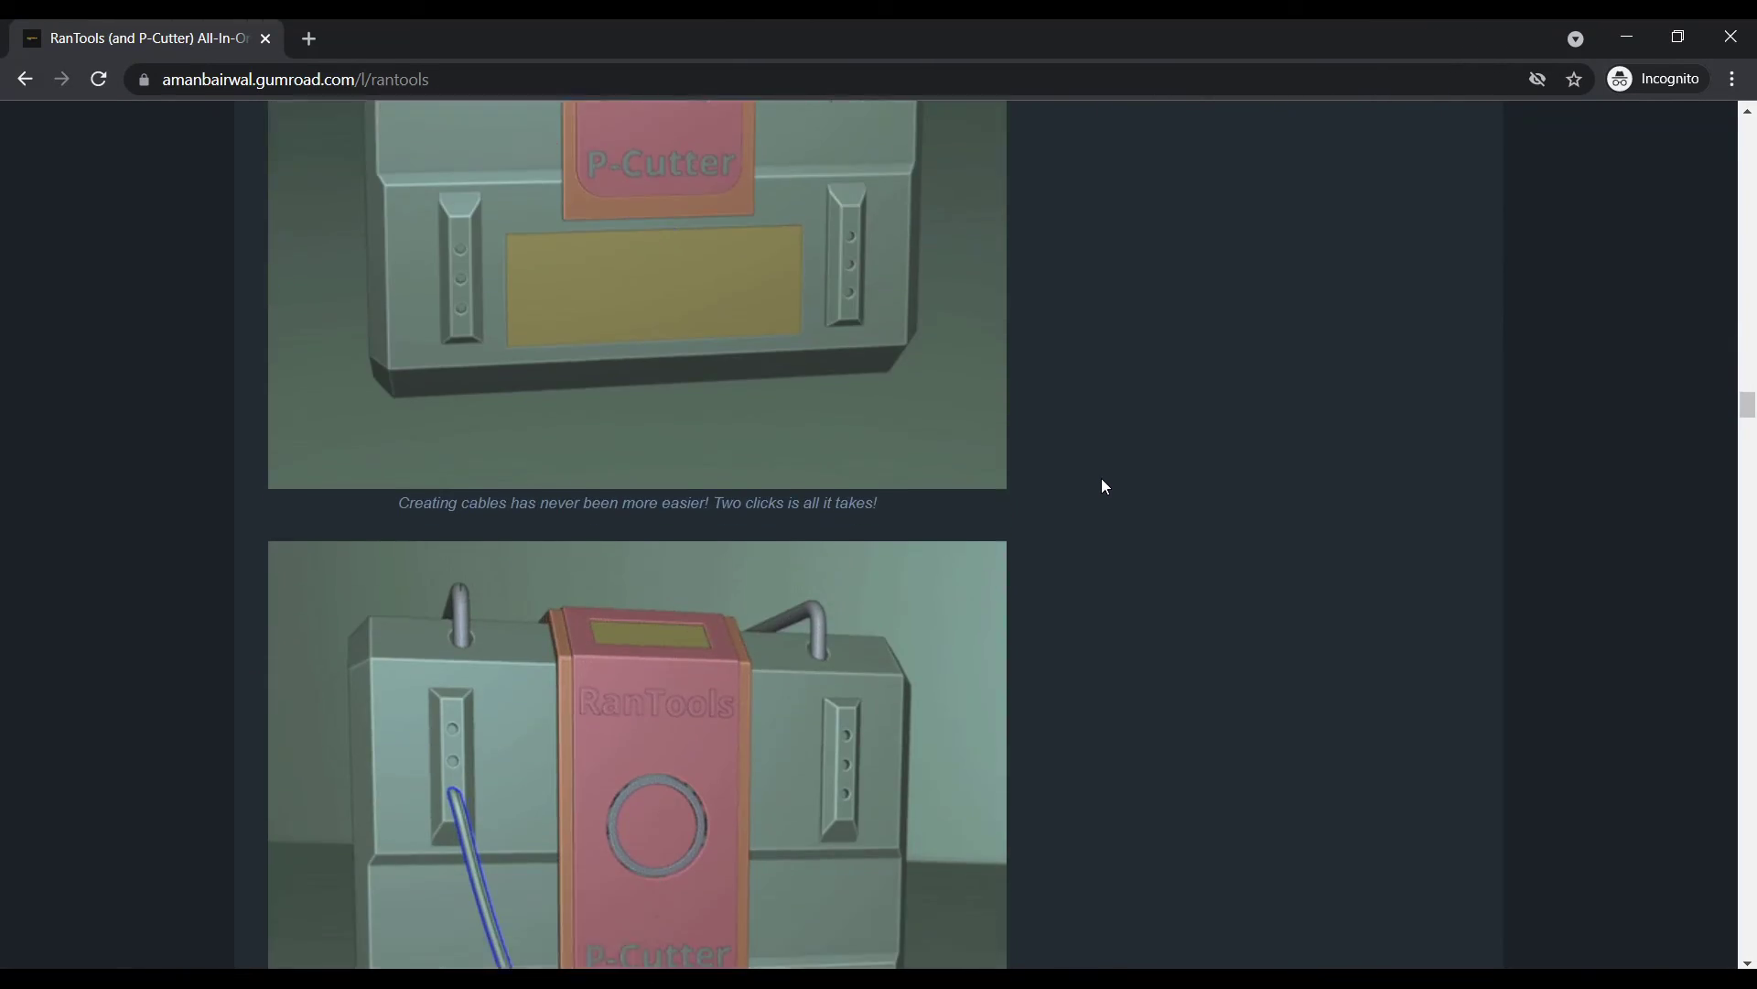
{"action": "scroll", "coordinate": [1105, 493], "scroll_direction": "down", "scroll_amount": 15}
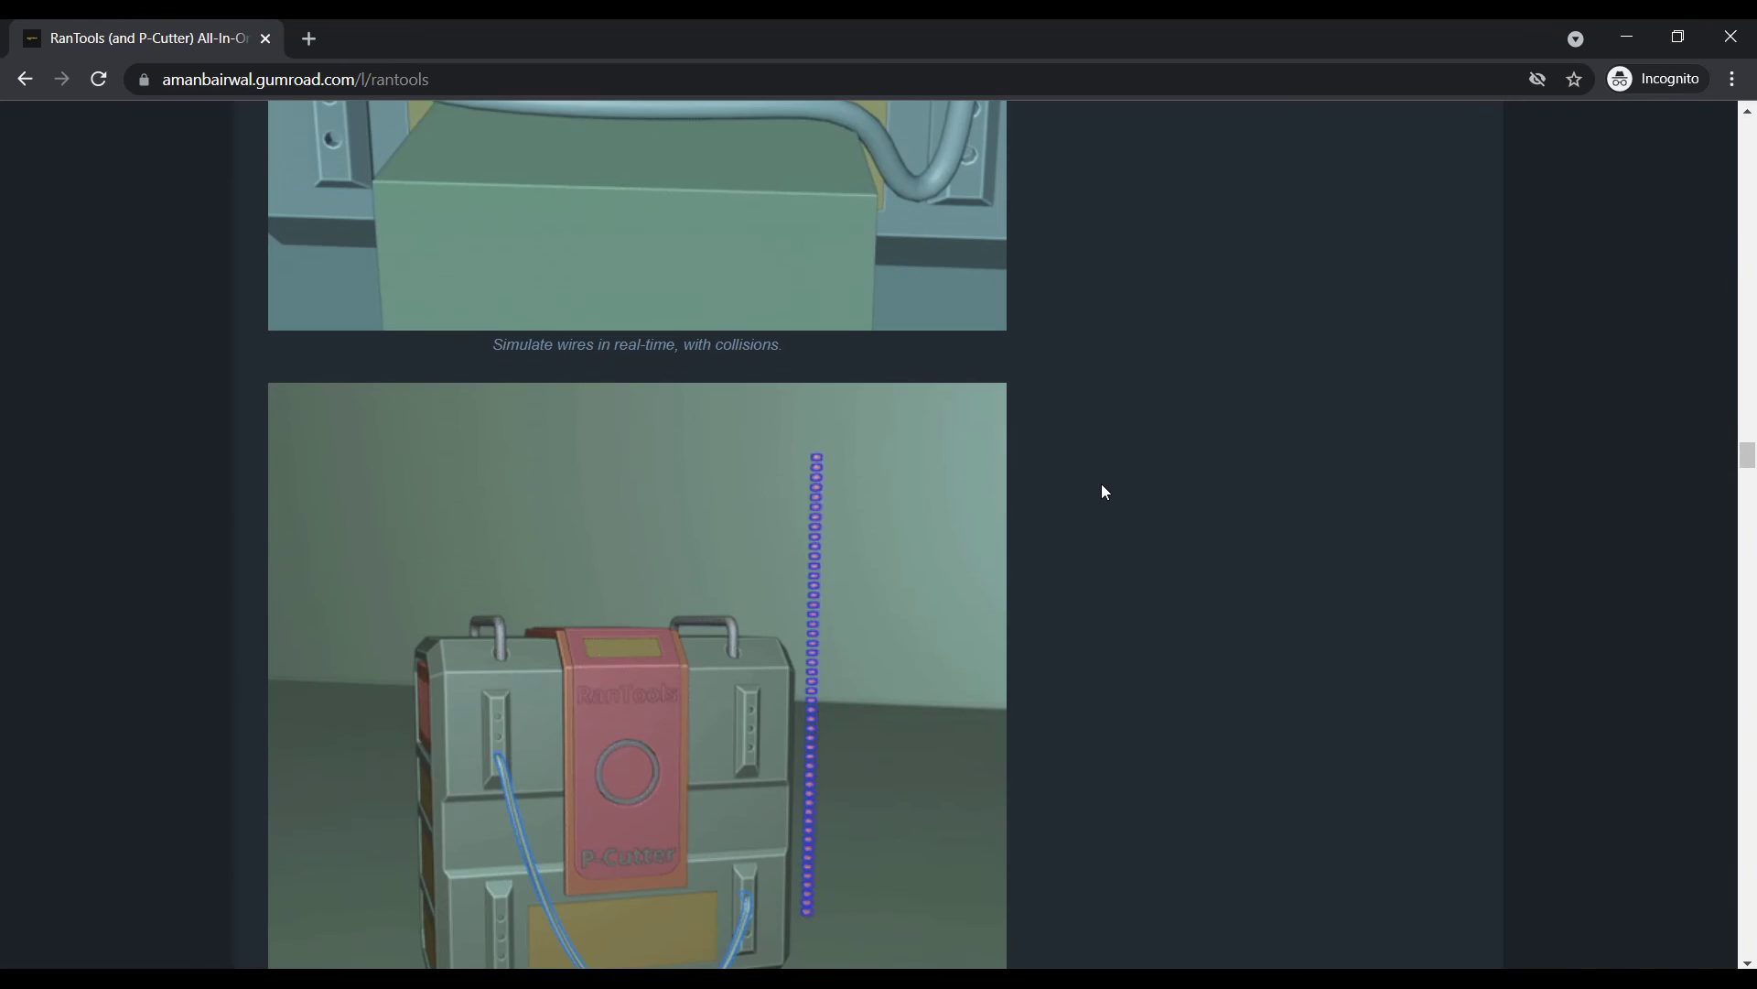
{"action": "scroll", "coordinate": [1104, 492], "scroll_direction": "down", "scroll_amount": 15}
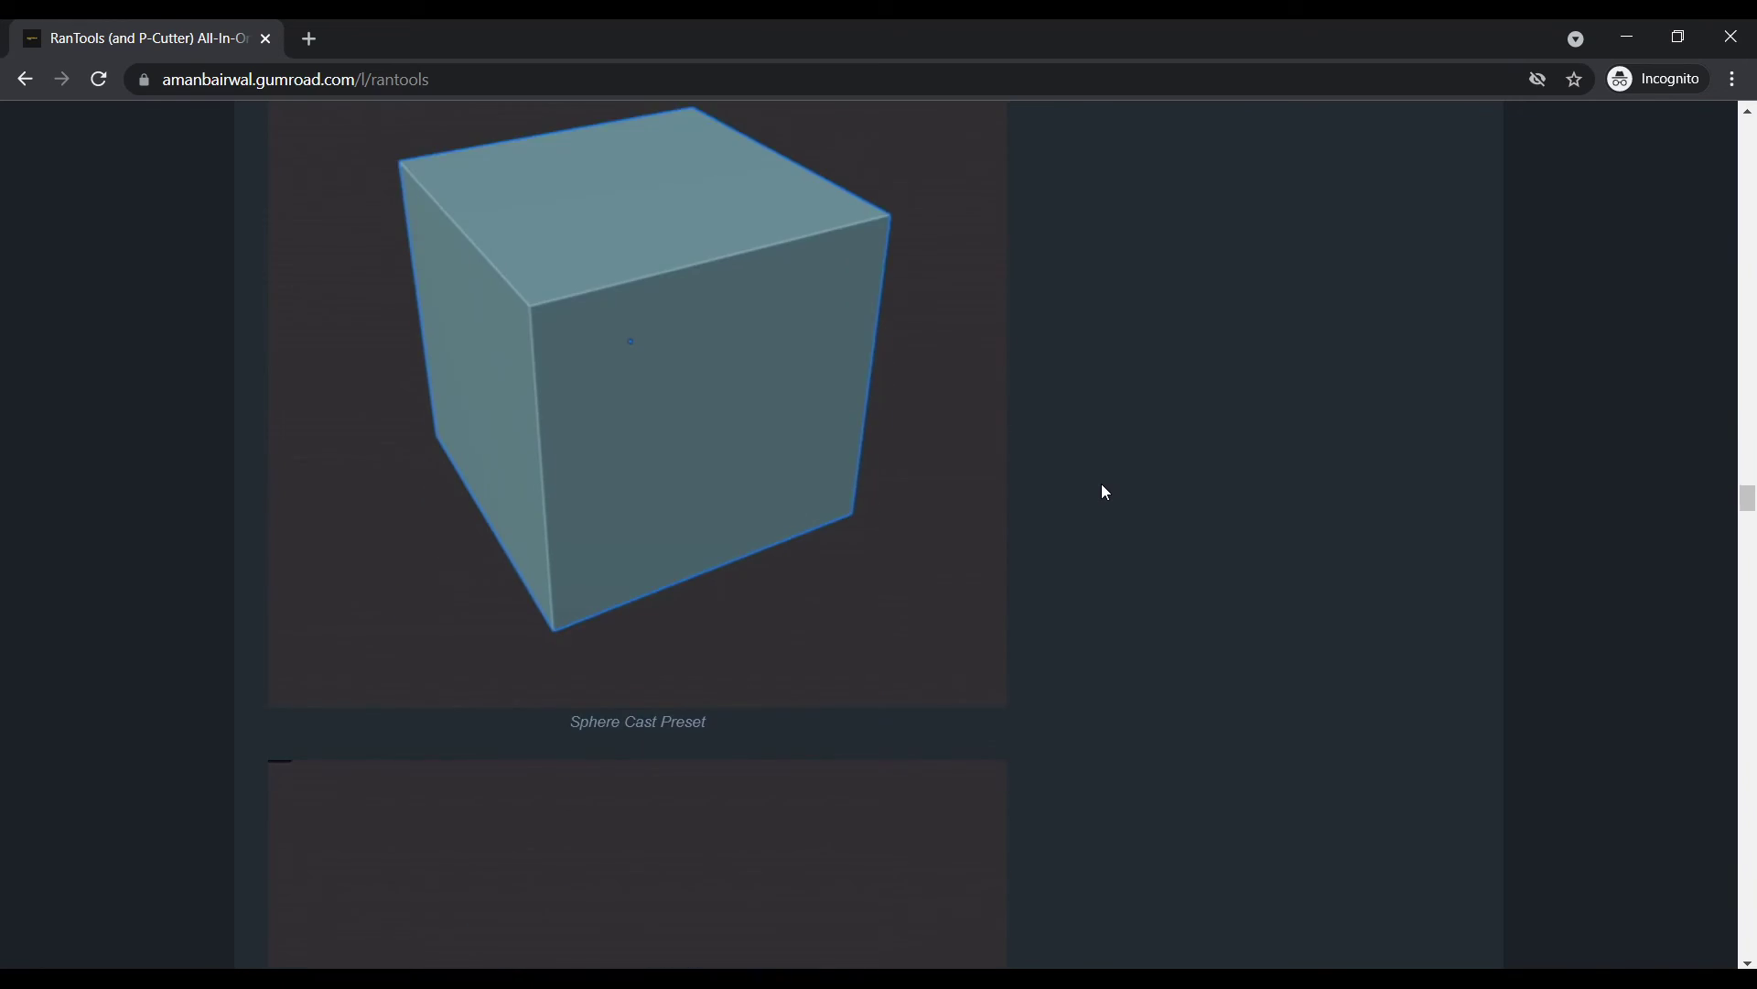
{"action": "scroll", "coordinate": [1105, 493], "scroll_direction": "down", "scroll_amount": 15}
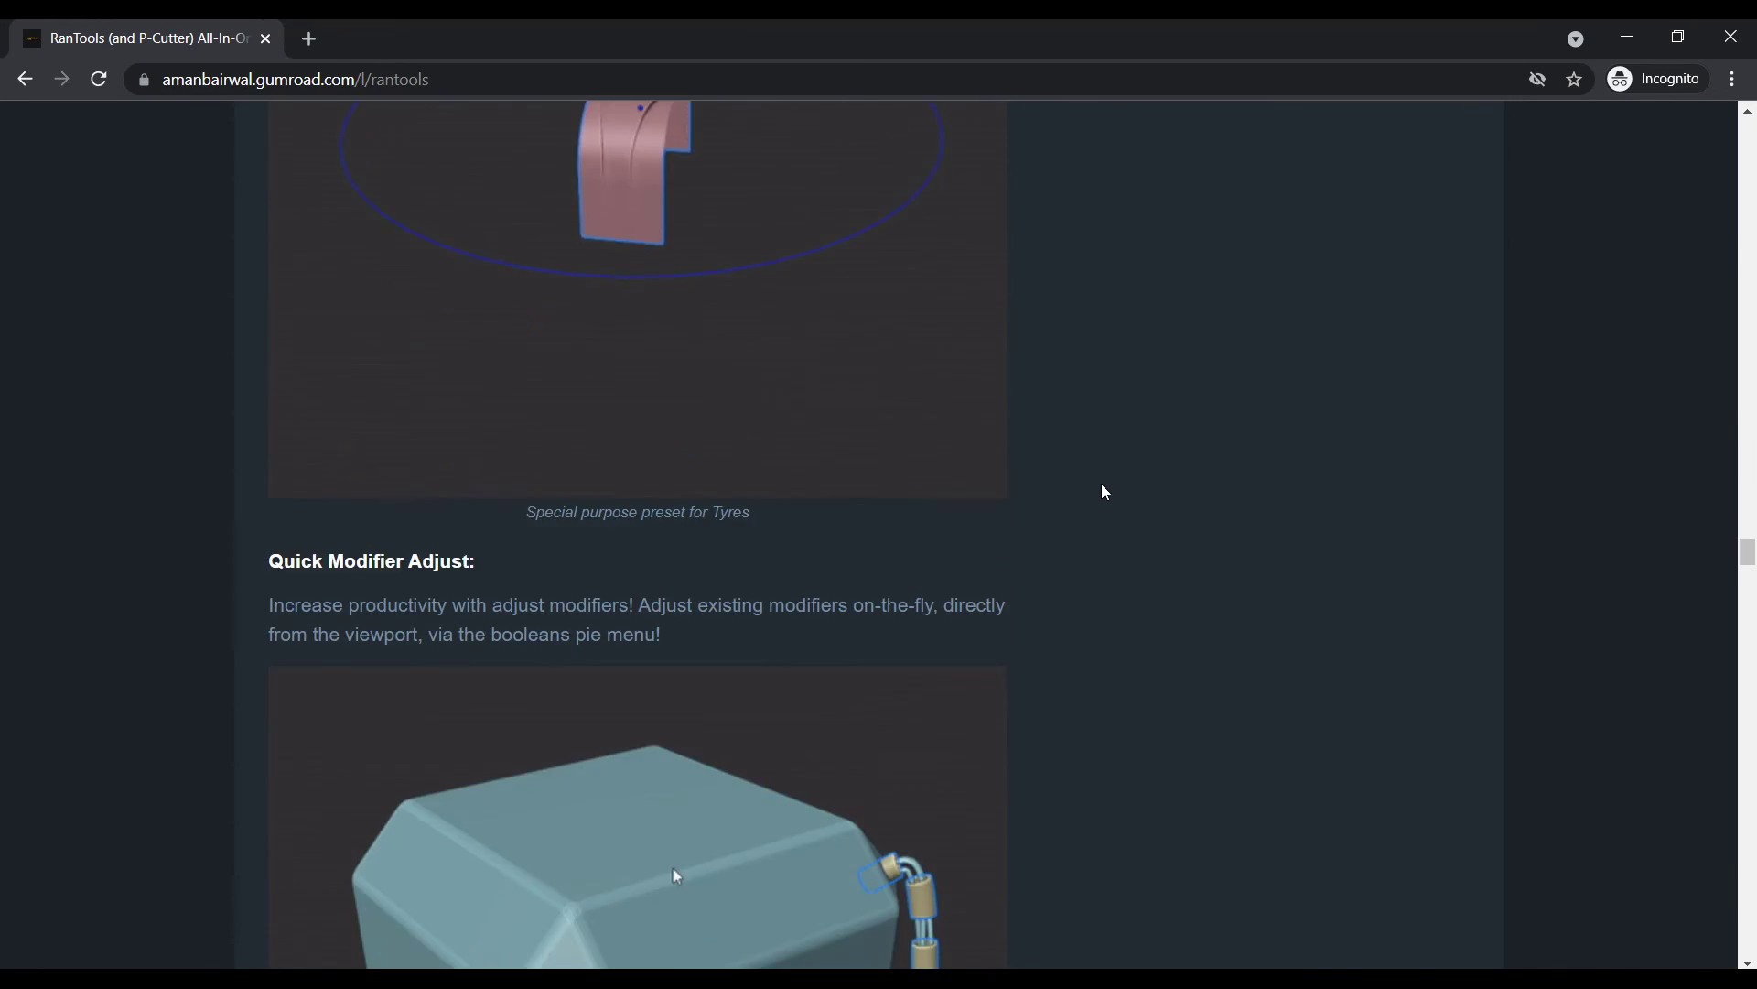
{"action": "scroll", "coordinate": [1105, 493], "scroll_direction": "down", "scroll_amount": 6}
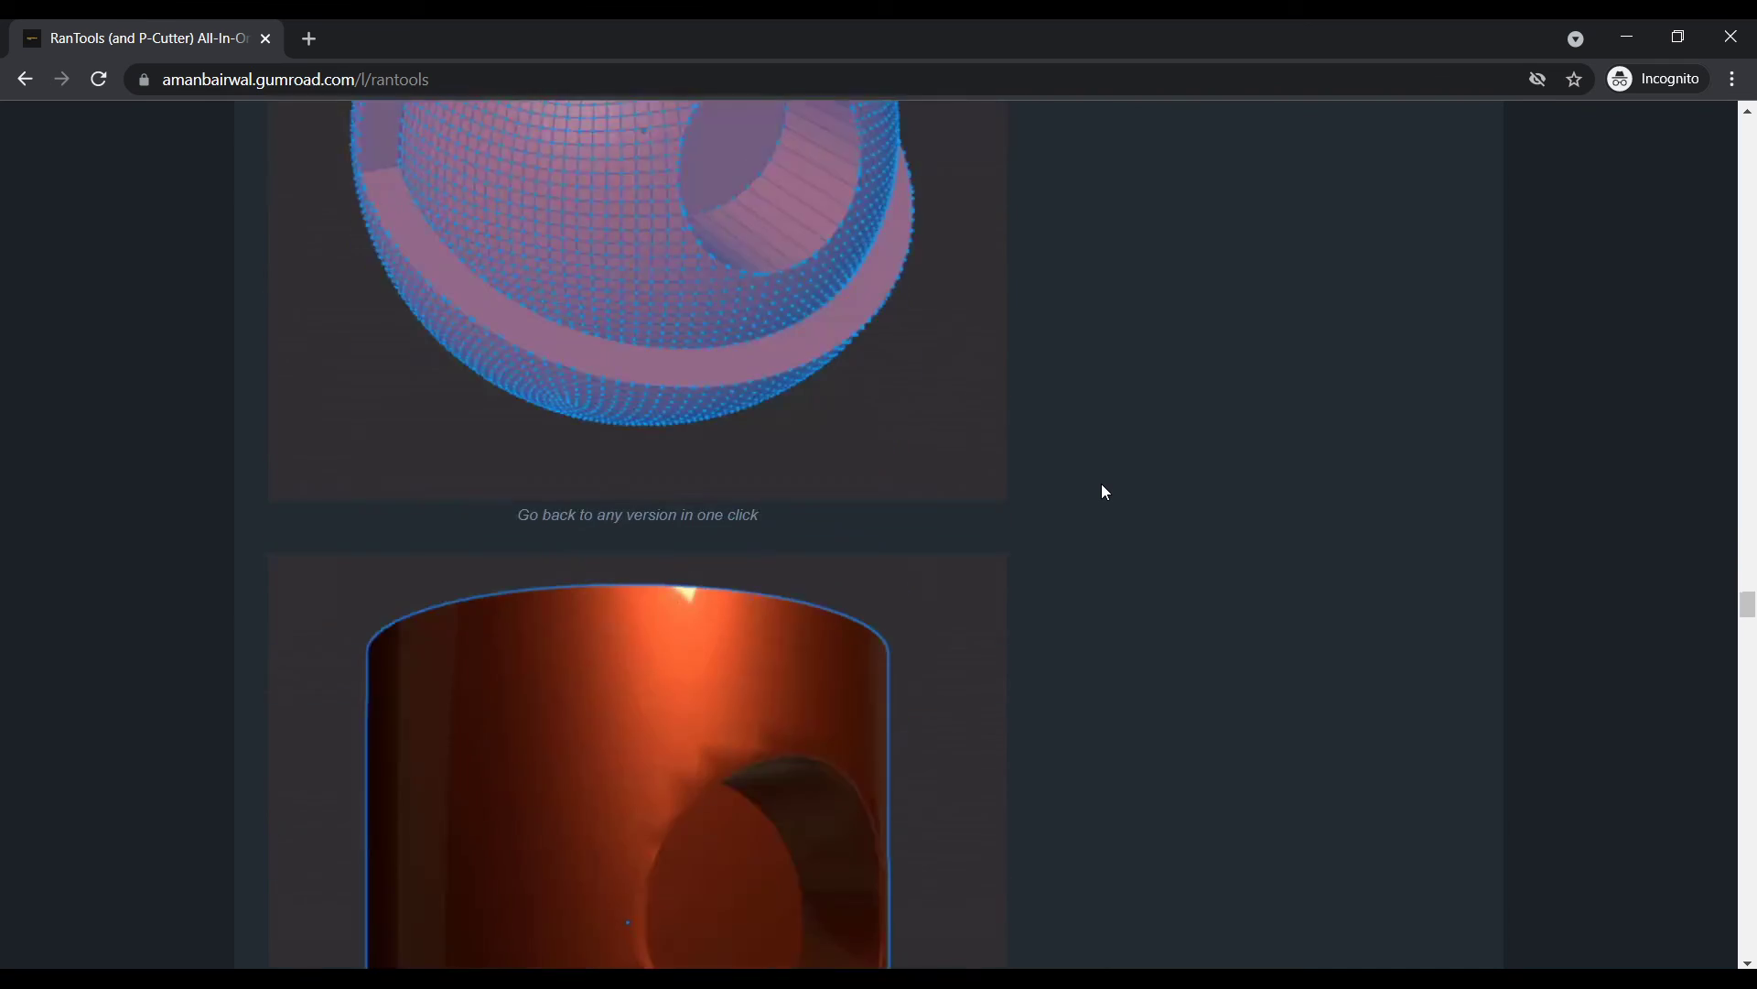
{"action": "scroll", "coordinate": [1104, 493], "scroll_direction": "down", "scroll_amount": 10}
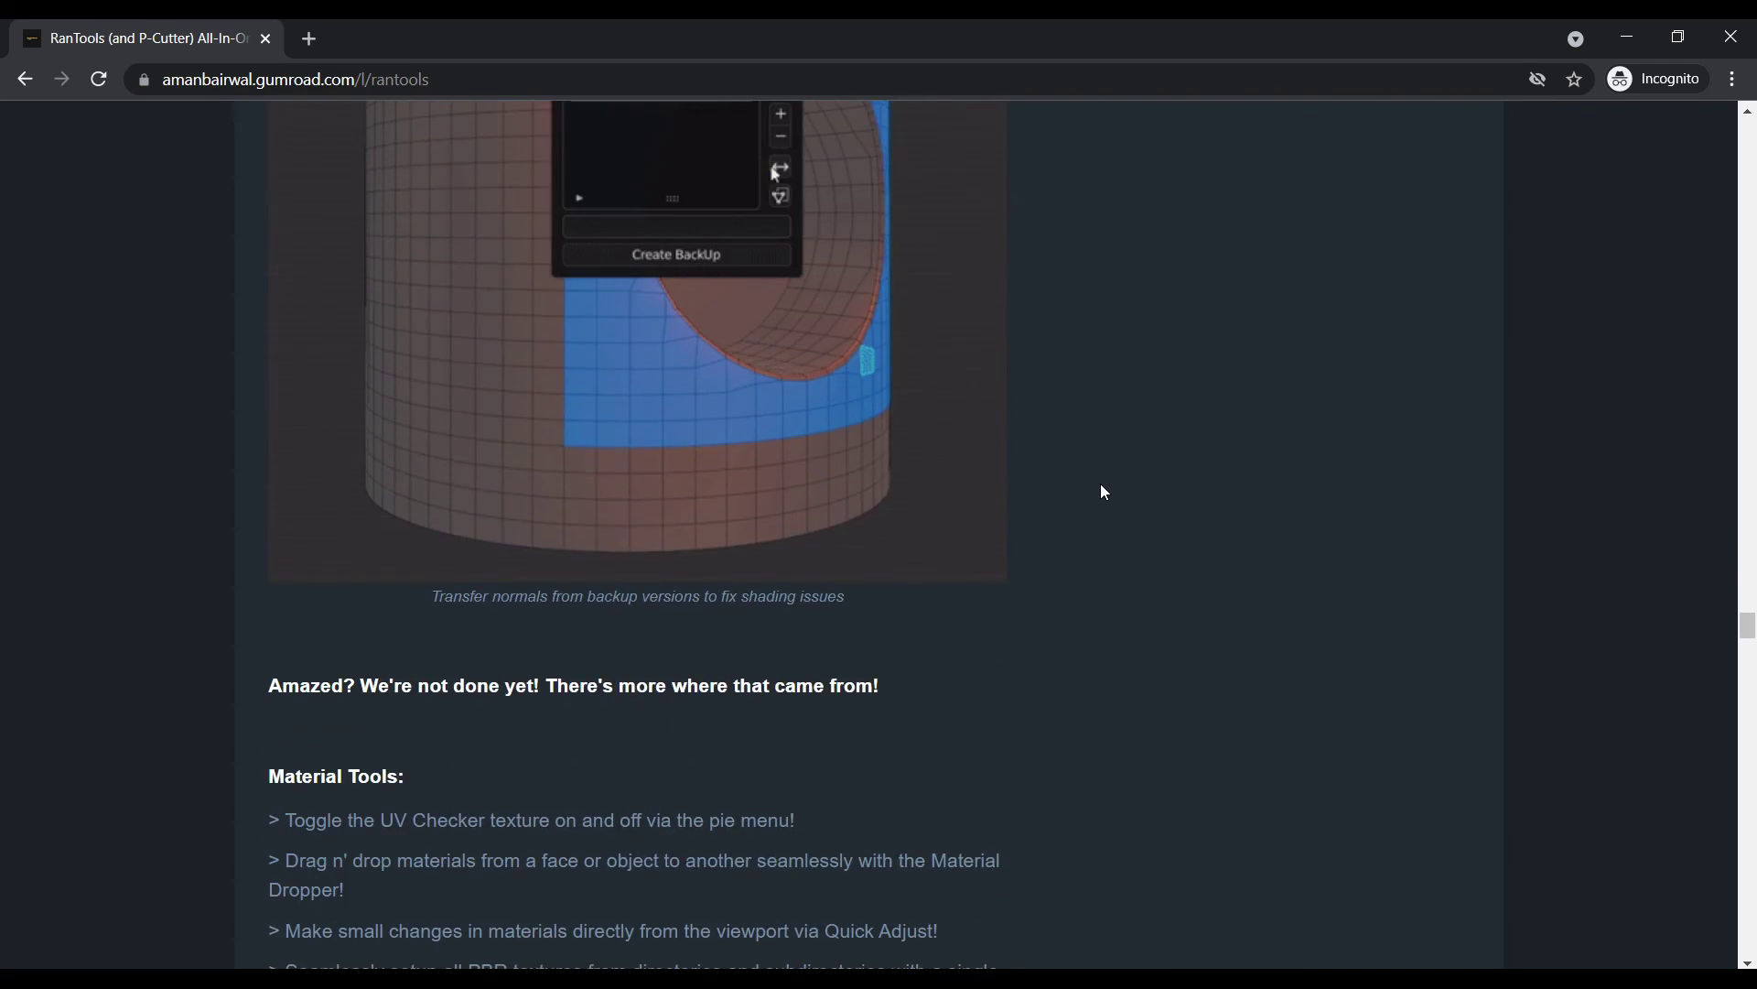
{"action": "scroll", "coordinate": [1103, 493], "scroll_direction": "down", "scroll_amount": 20}
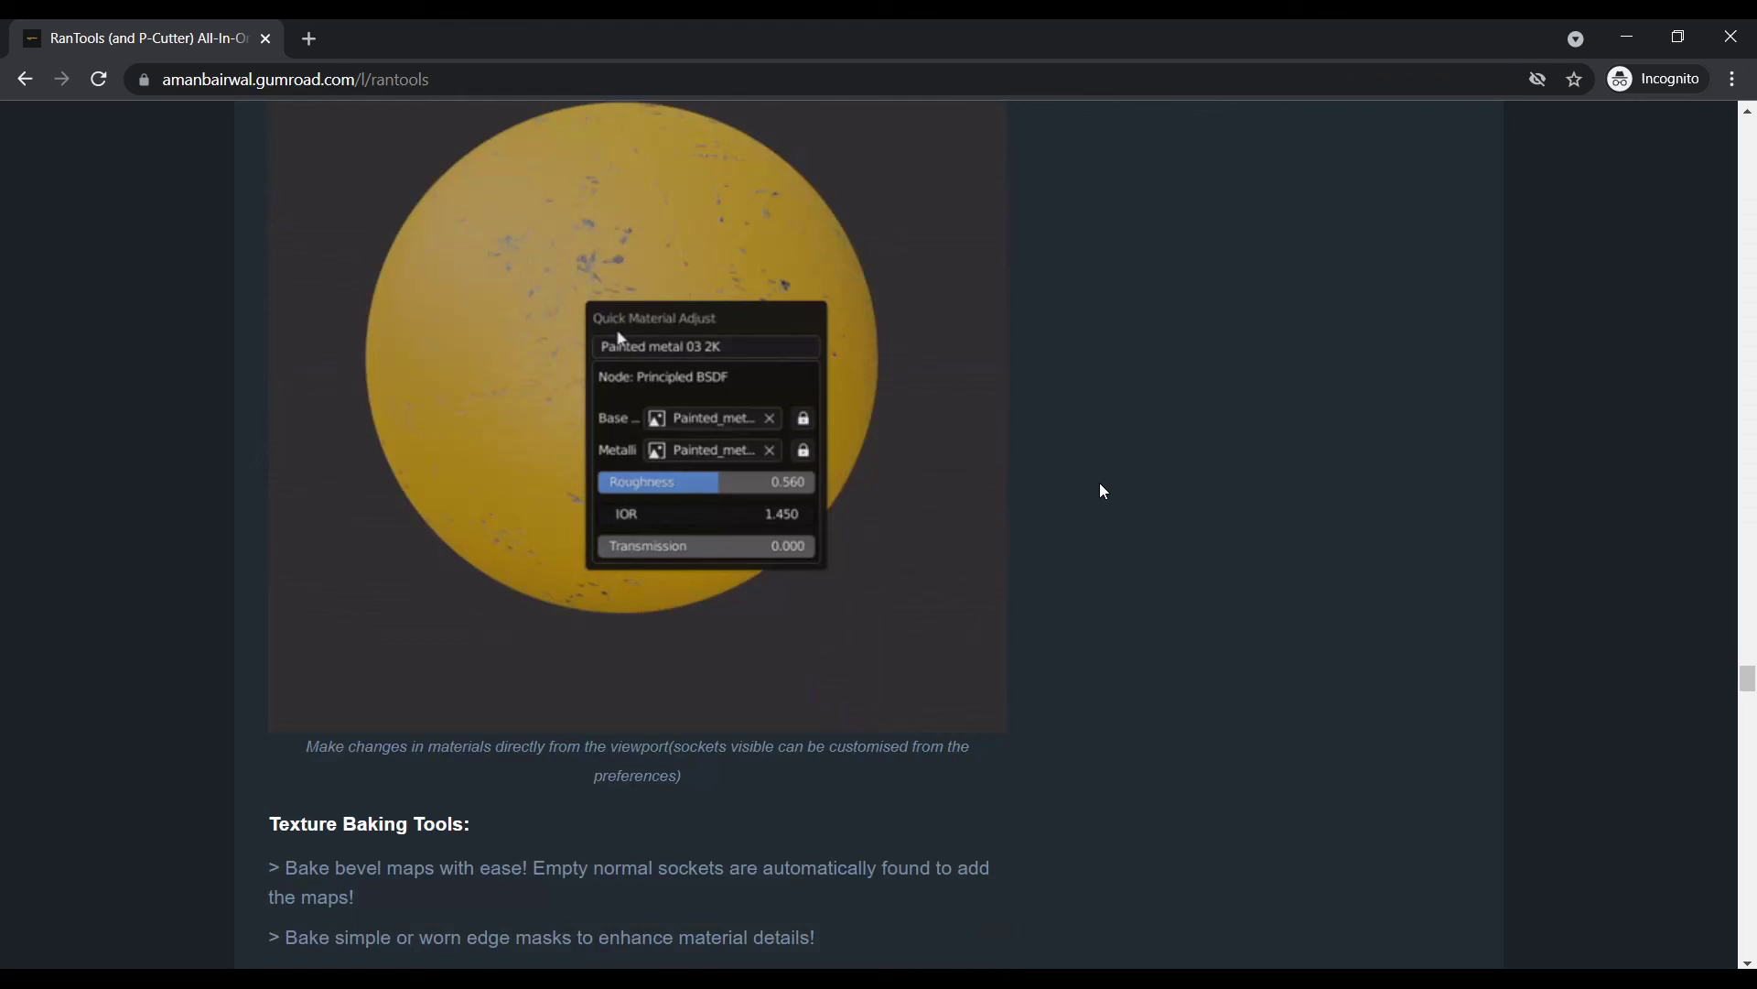
{"action": "scroll", "coordinate": [1102, 492], "scroll_direction": "down", "scroll_amount": 10}
{"action": "scroll", "coordinate": [1100, 511], "scroll_direction": "down", "scroll_amount": 15}
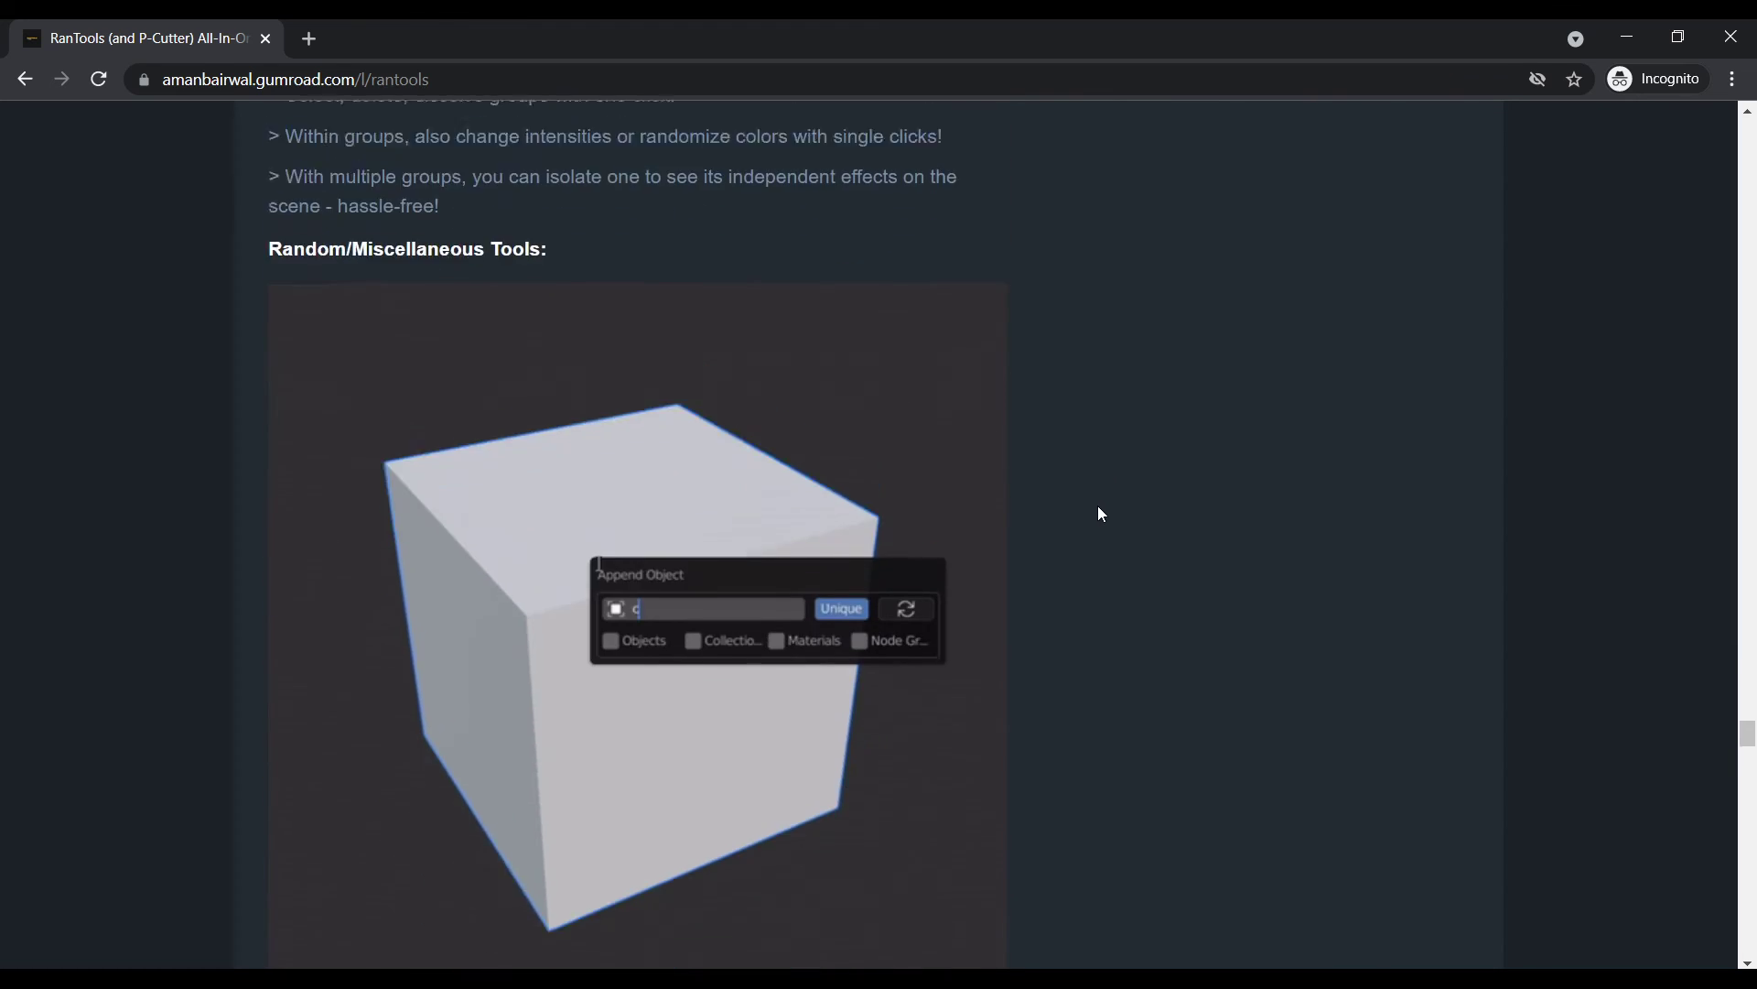
{"action": "scroll", "coordinate": [1097, 524], "scroll_direction": "down", "scroll_amount": 18}
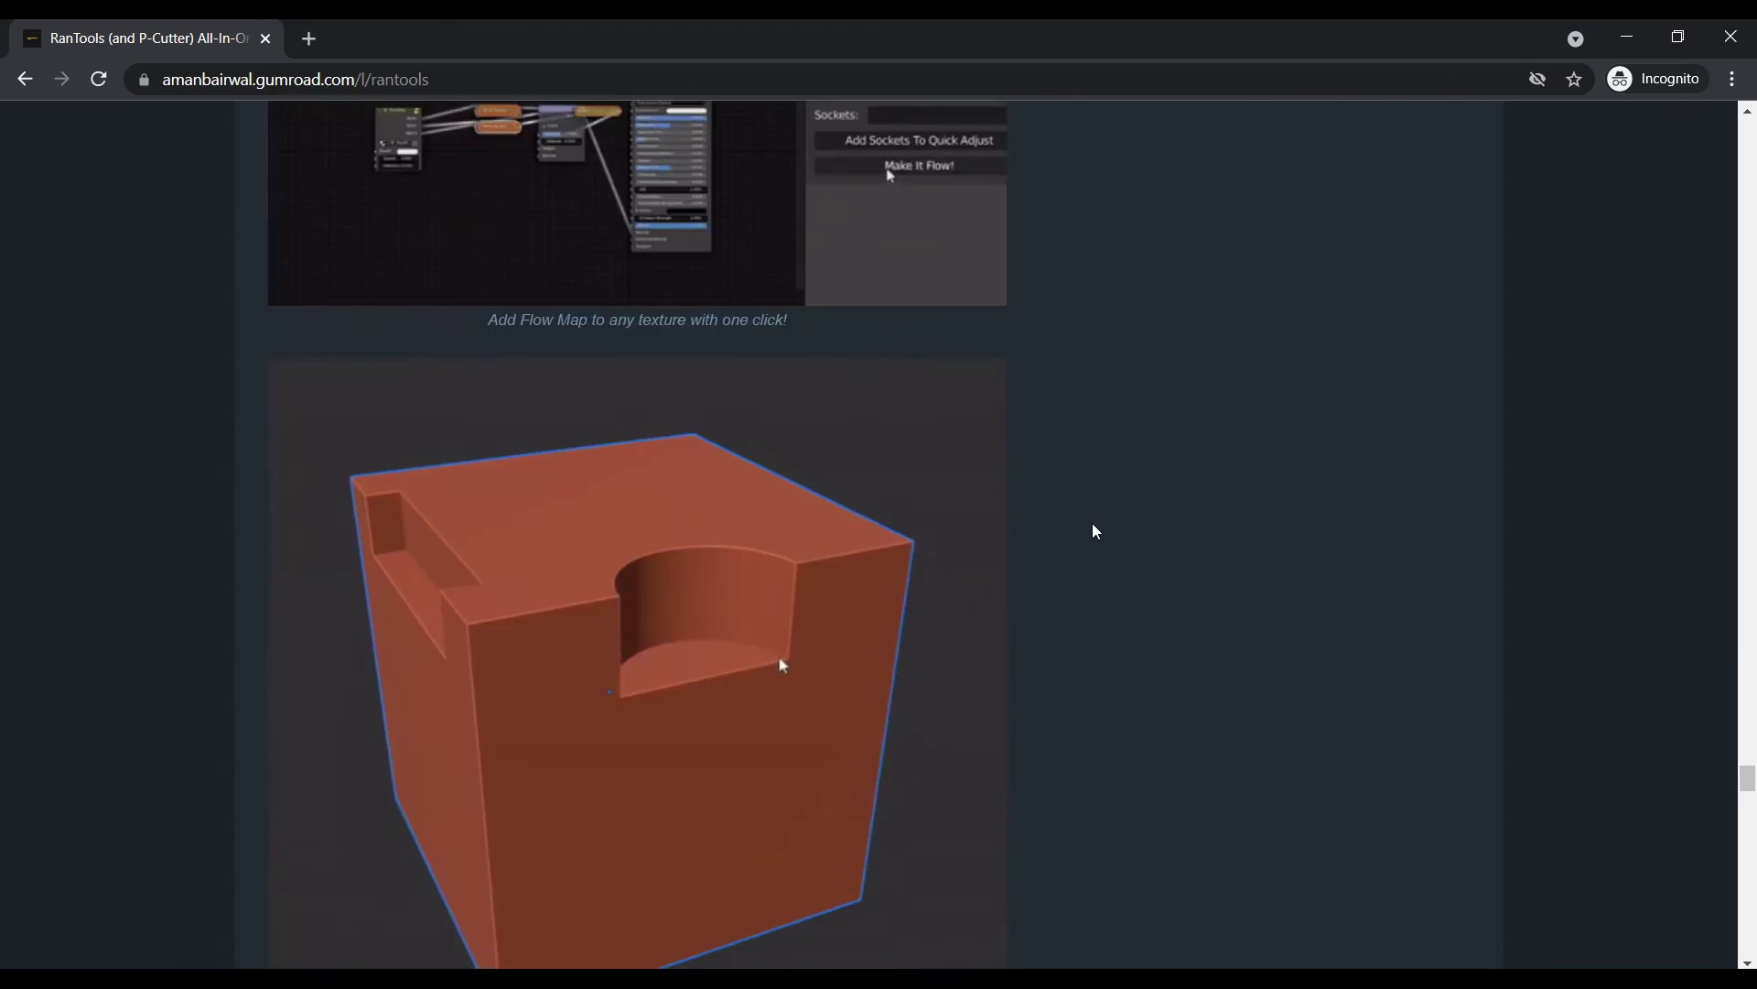
{"action": "scroll", "coordinate": [1089, 544], "scroll_direction": "down", "scroll_amount": 20}
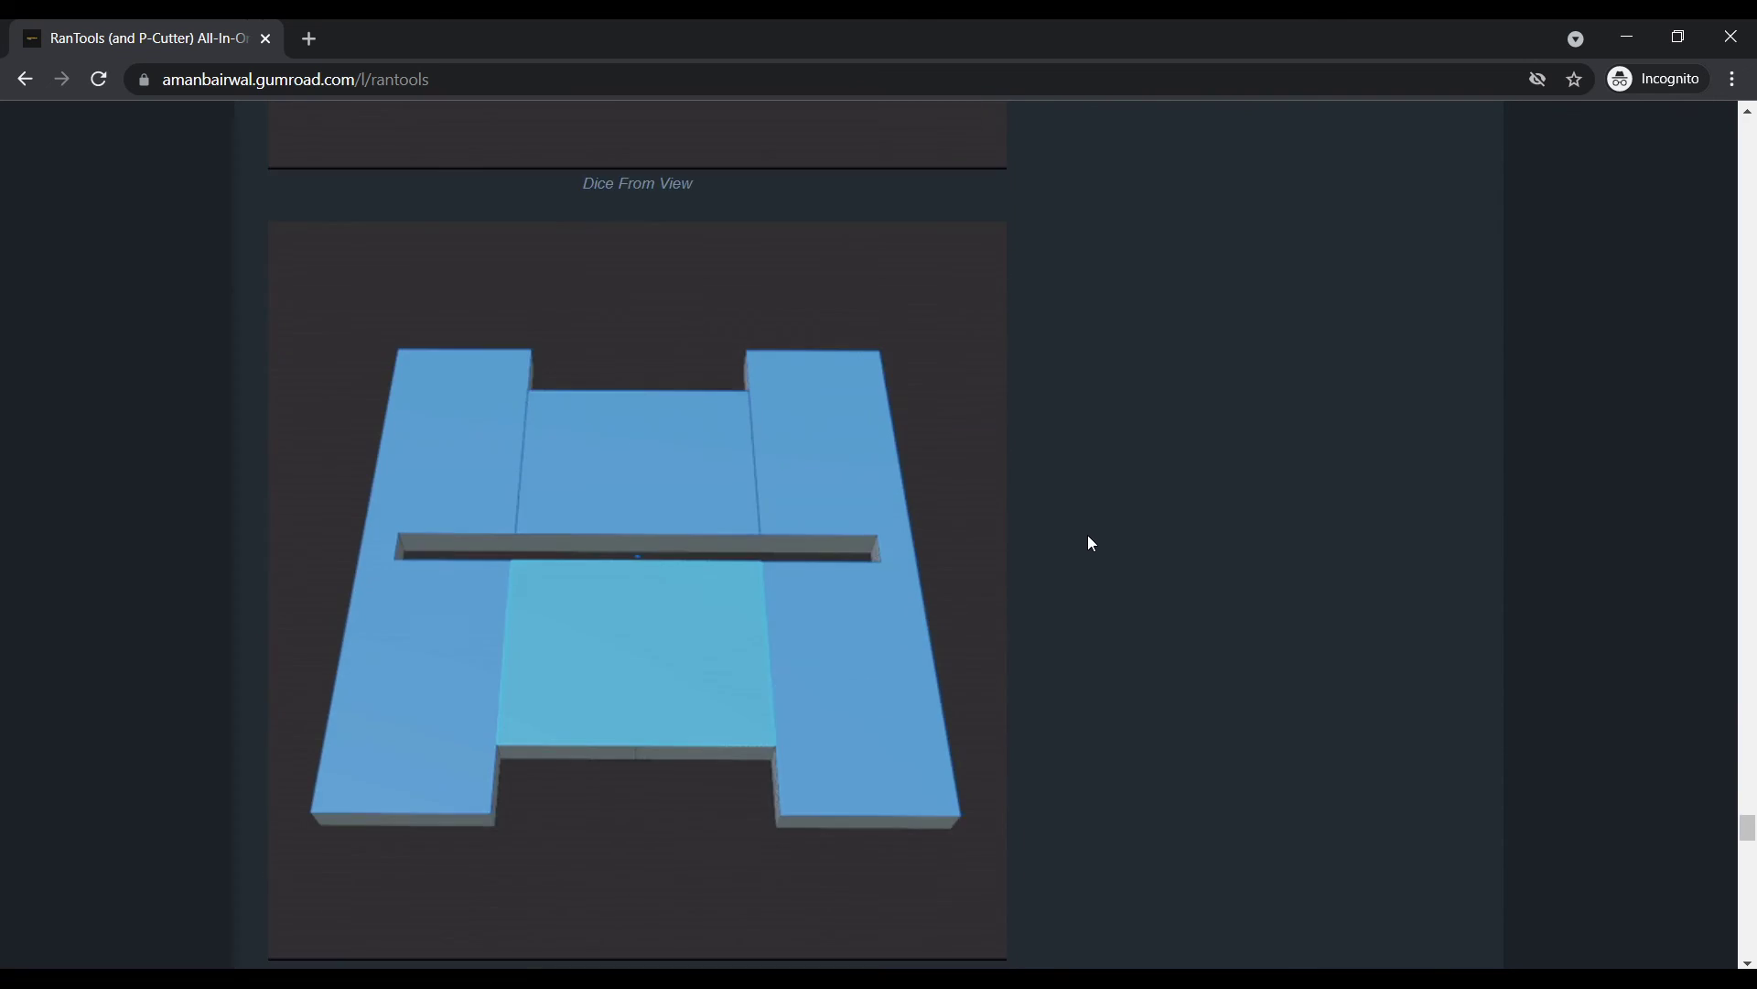
{"action": "scroll", "coordinate": [1075, 586], "scroll_direction": "down", "scroll_amount": 12}
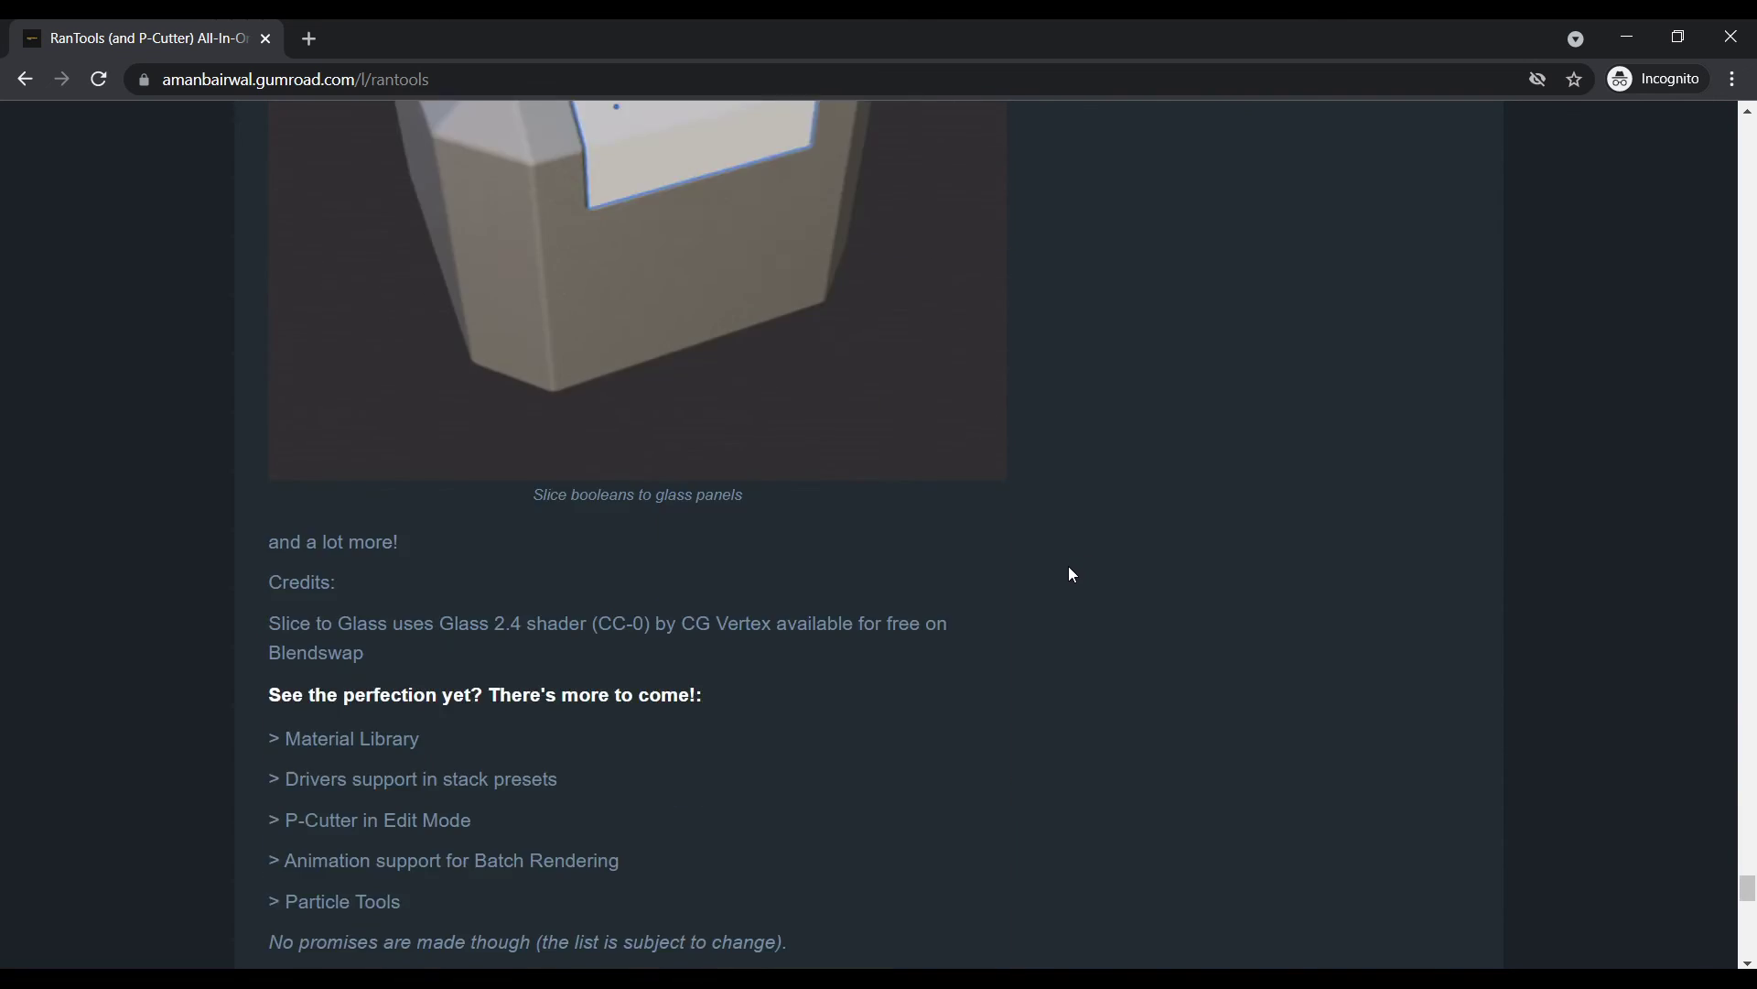